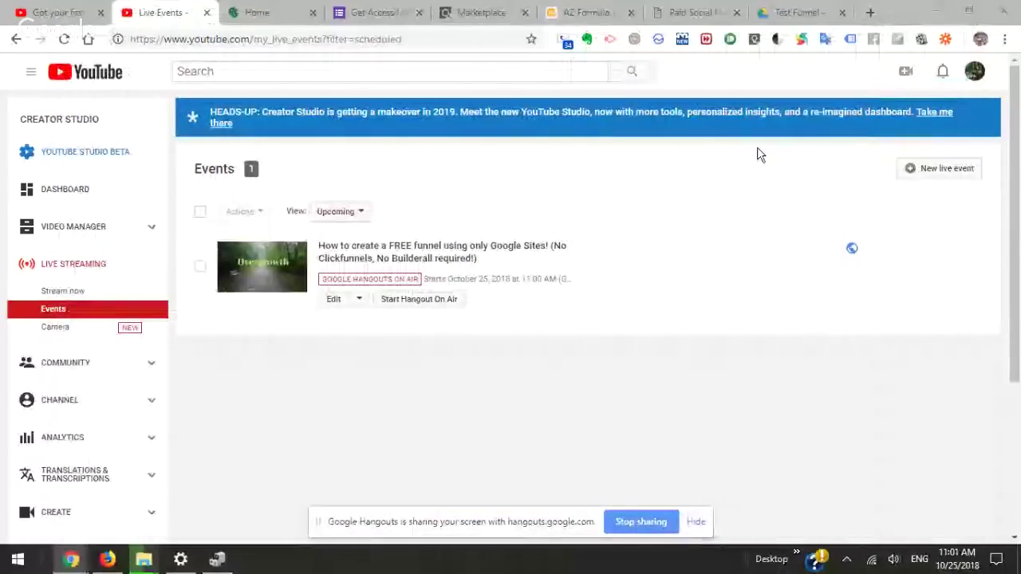
Create a new Google Sites site inside the Test Funnel folder in Google Drive
{"action": "left_click", "coordinate": [786, 12]}
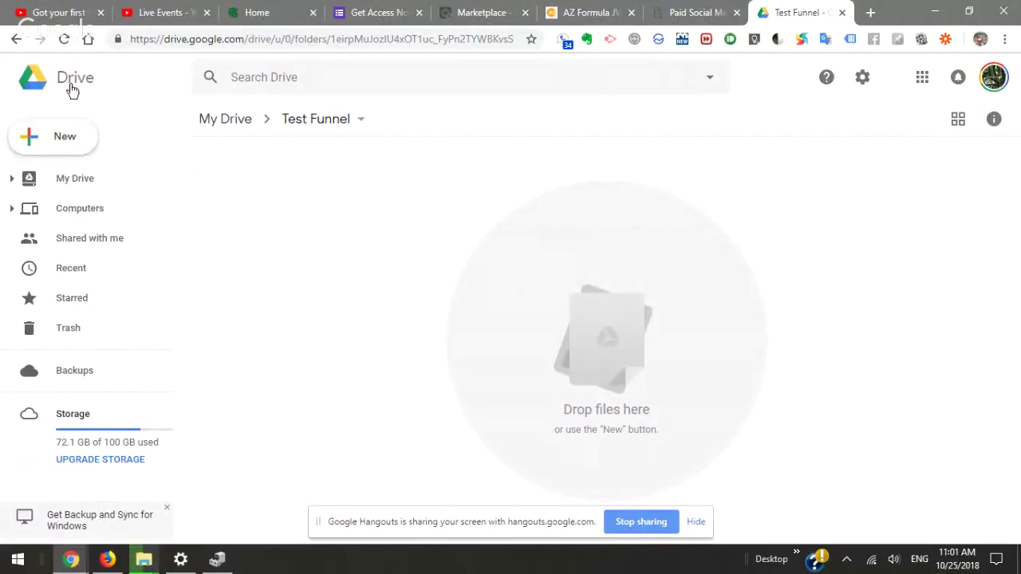
{"action": "left_click", "coordinate": [82, 148]}
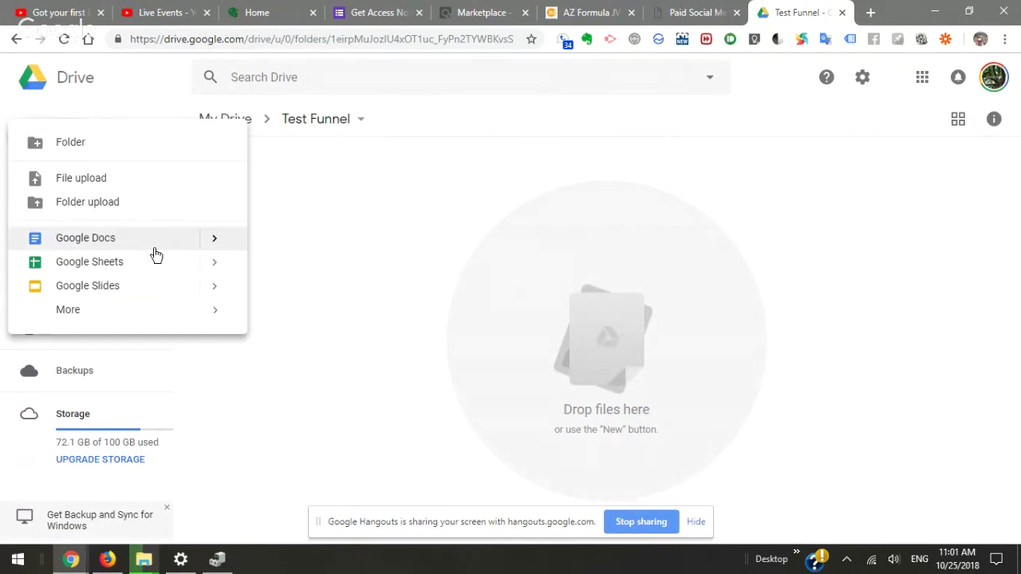
{"action": "mouse_move", "coordinate": [155, 315]}
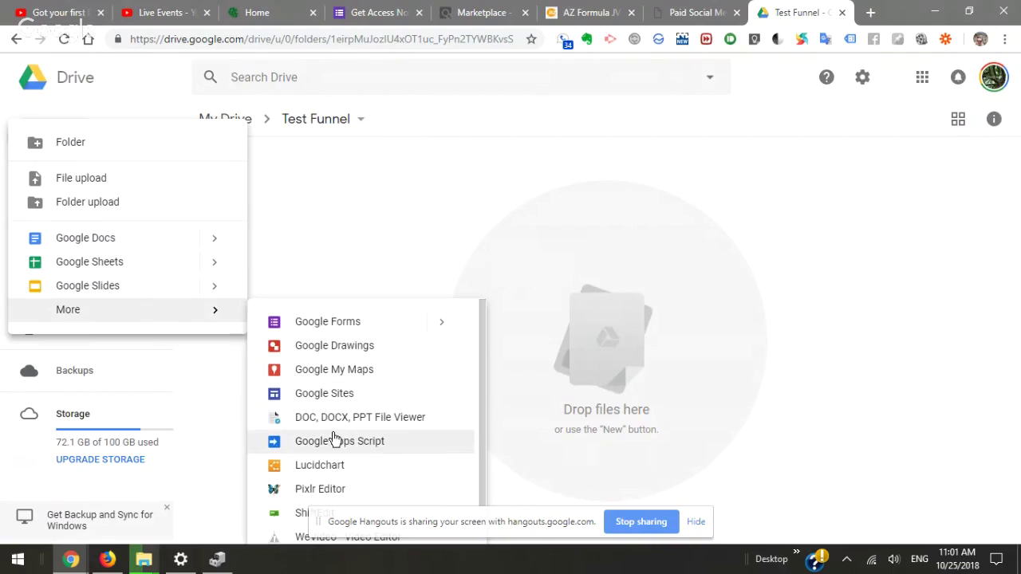
{"action": "left_click", "coordinate": [343, 401]}
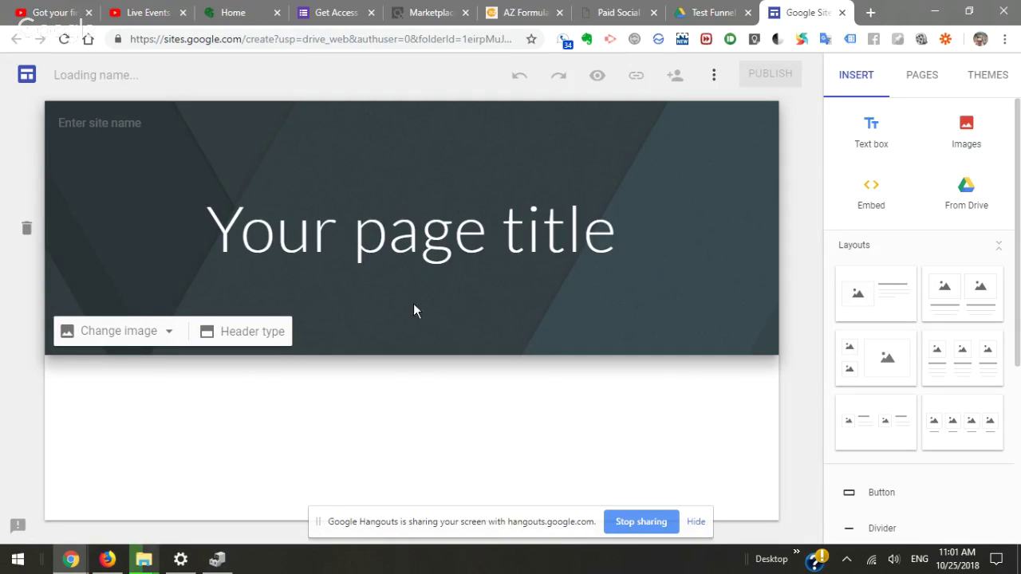
Name the site document "Aff. Funnel" and select the placeholder page title in the header
{"action": "left_click", "coordinate": [119, 74]}
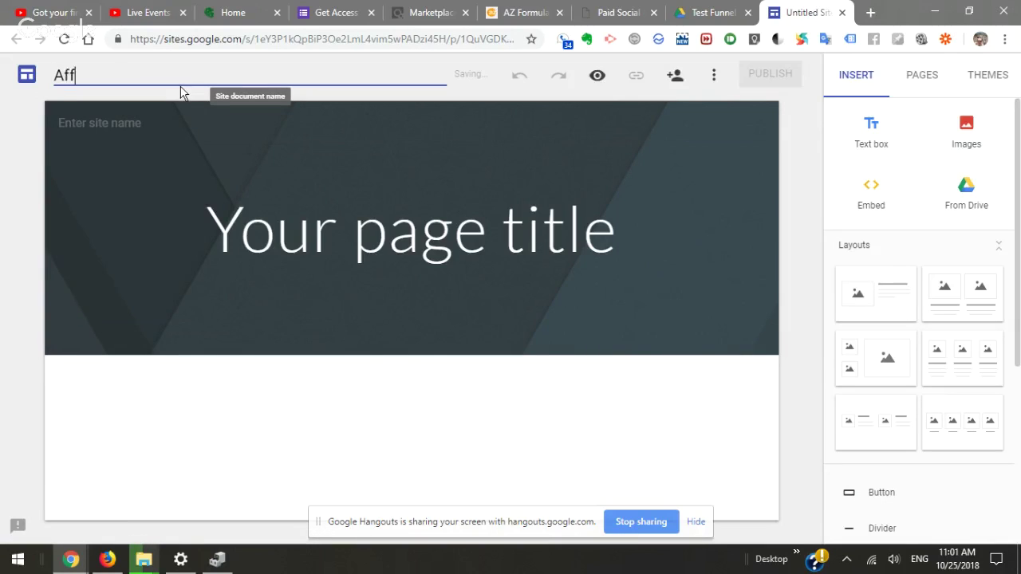
{"action": "type", "text": "Aff."}
{"action": "key", "text": "BackSpace"}
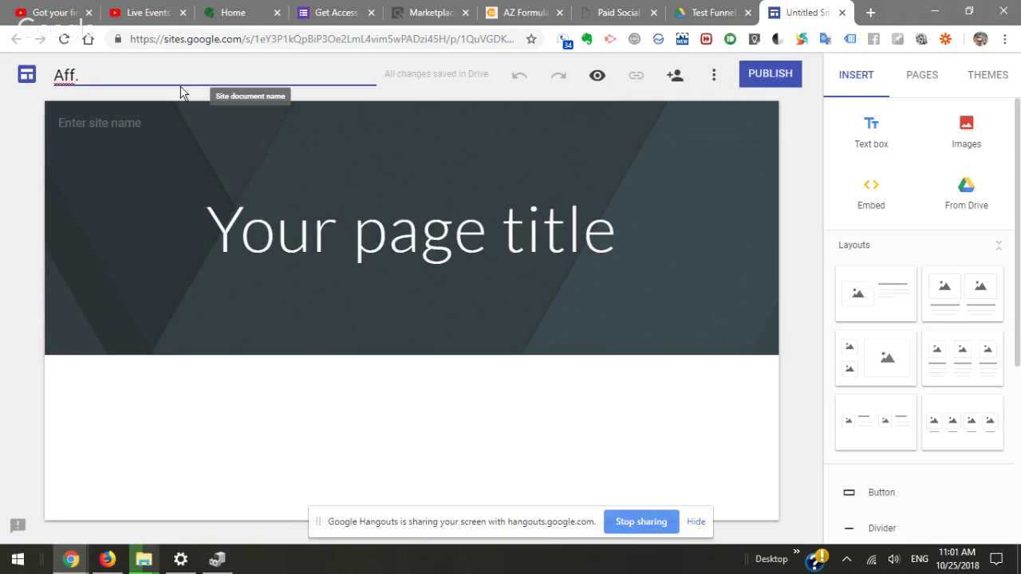
{"action": "left_click", "coordinate": [256, 135]}
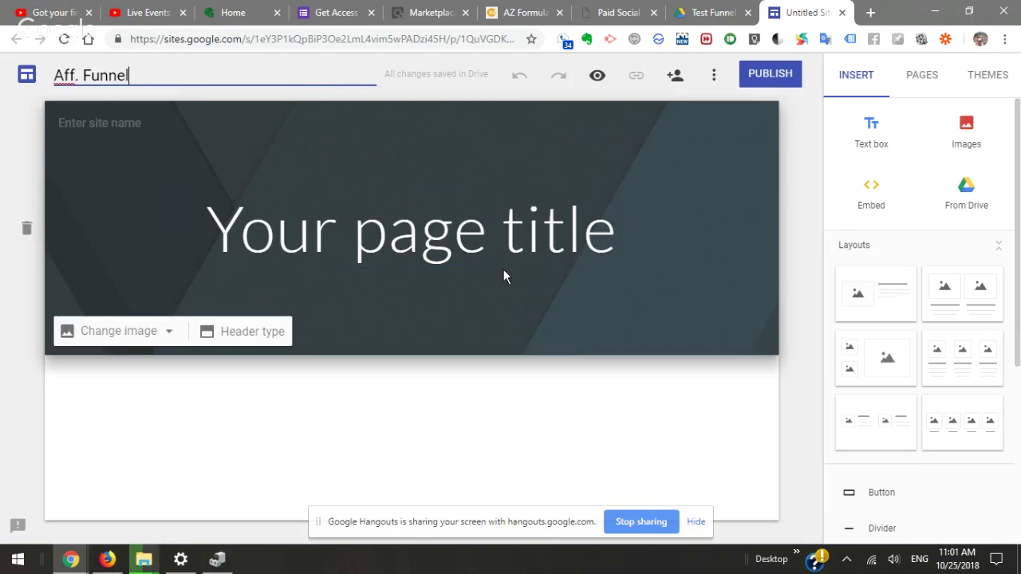
{"action": "left_click", "coordinate": [443, 212]}
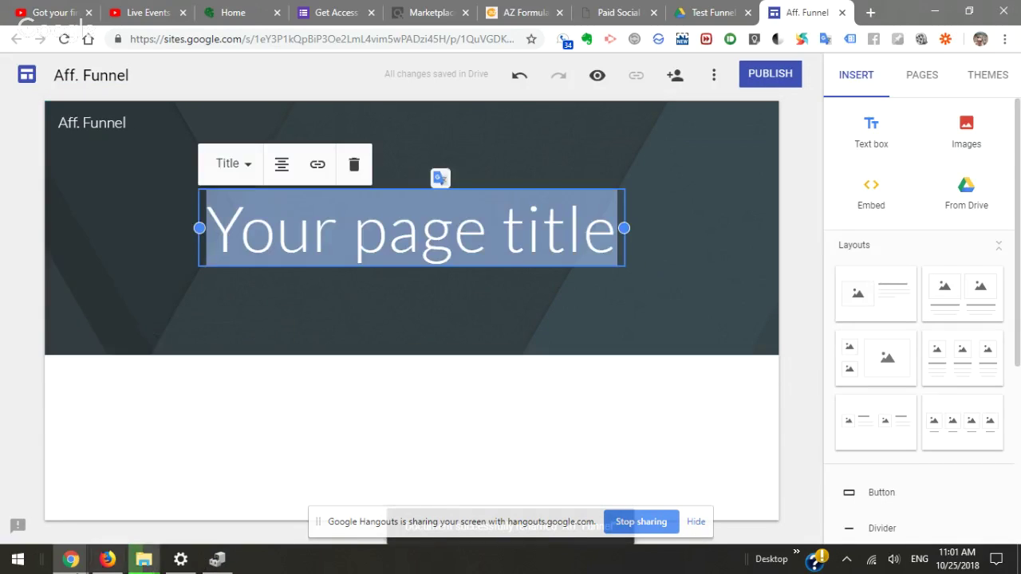
Switch to ClickFunnels, create the squeeze page from the green "Mother Funnel Vintage Squeeze - 3" template and open it for editing
{"action": "mouse_move", "coordinate": [70, 562]}
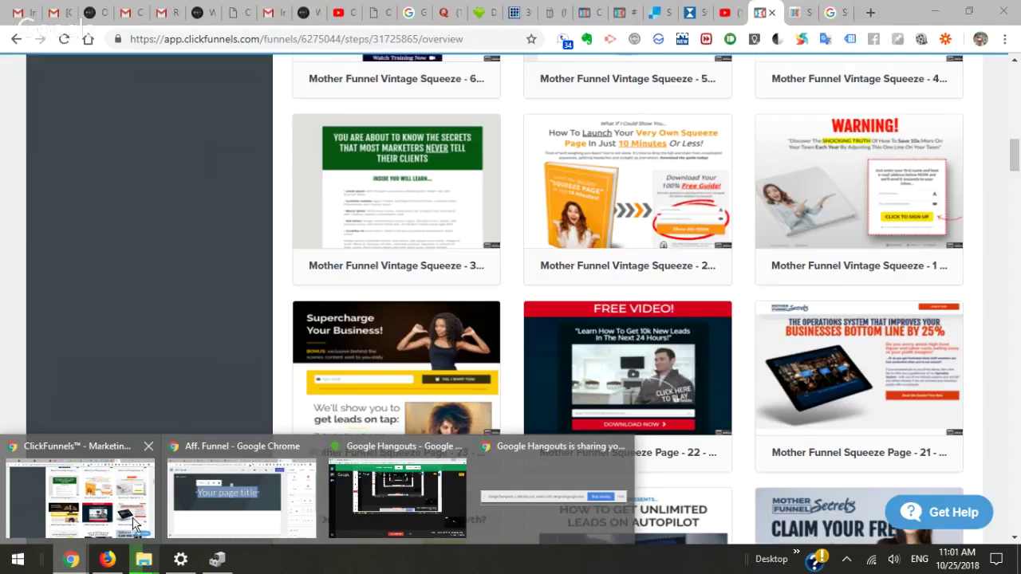
{"action": "mouse_move", "coordinate": [421, 514]}
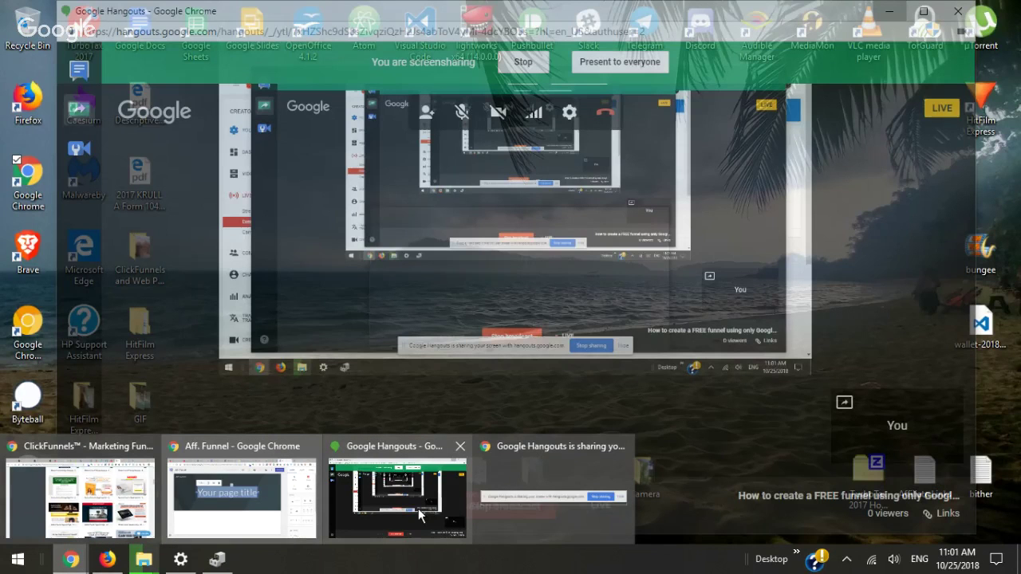
{"action": "left_click", "coordinate": [80, 496]}
{"action": "left_click", "coordinate": [404, 171]}
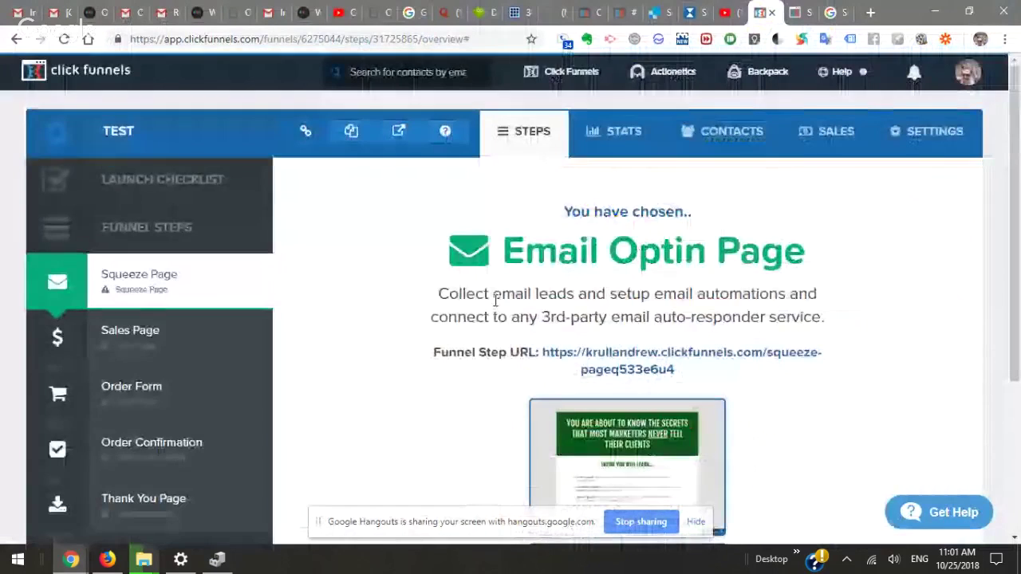
{"action": "scroll", "coordinate": [598, 406], "scroll_direction": "down", "scroll_amount": 3}
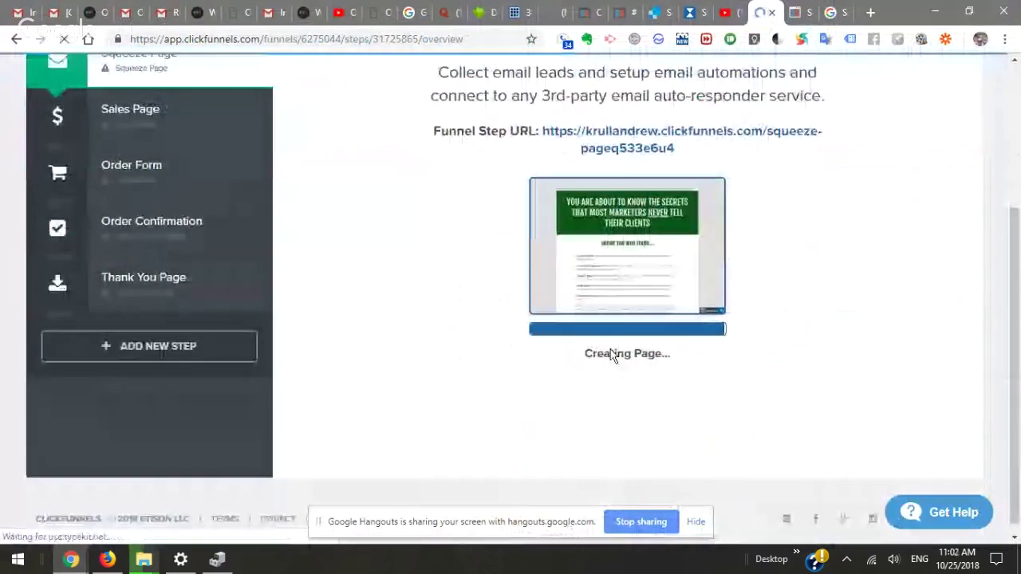
{"action": "scroll", "coordinate": [383, 336], "scroll_direction": "down", "scroll_amount": 2}
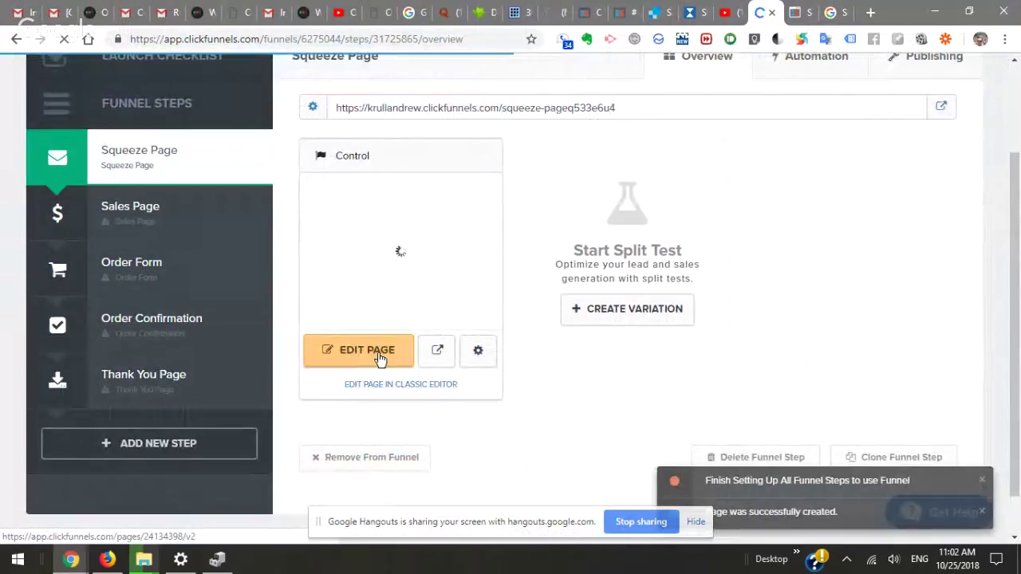
{"action": "left_click", "coordinate": [380, 359]}
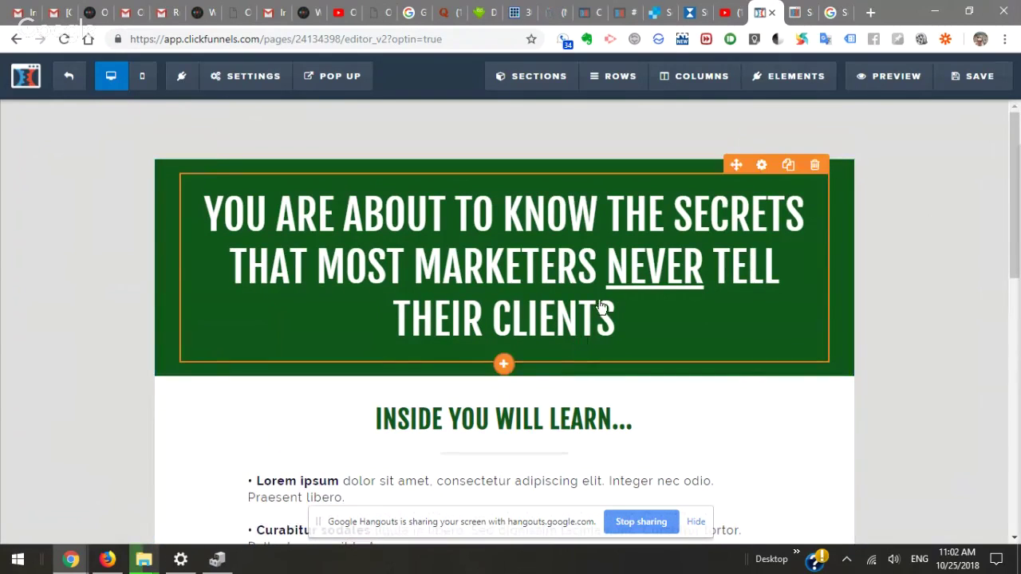
Examine the squeeze page template from headline to footer, including the bullet list, name and email fields, and call-to-action button
{"action": "scroll", "coordinate": [515, 337], "scroll_direction": "down", "scroll_amount": 3}
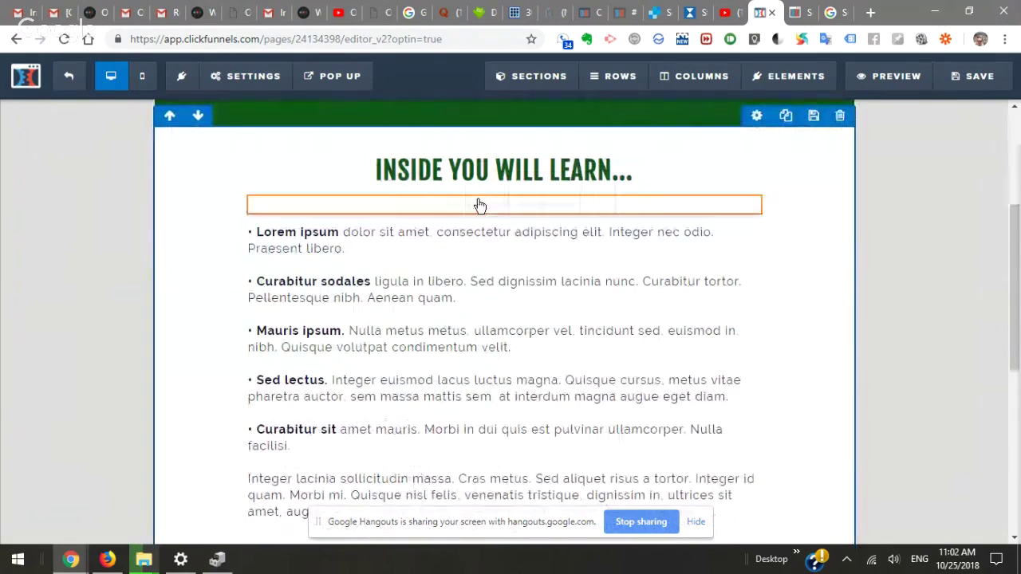
{"action": "scroll", "coordinate": [296, 232], "scroll_direction": "down", "scroll_amount": 3}
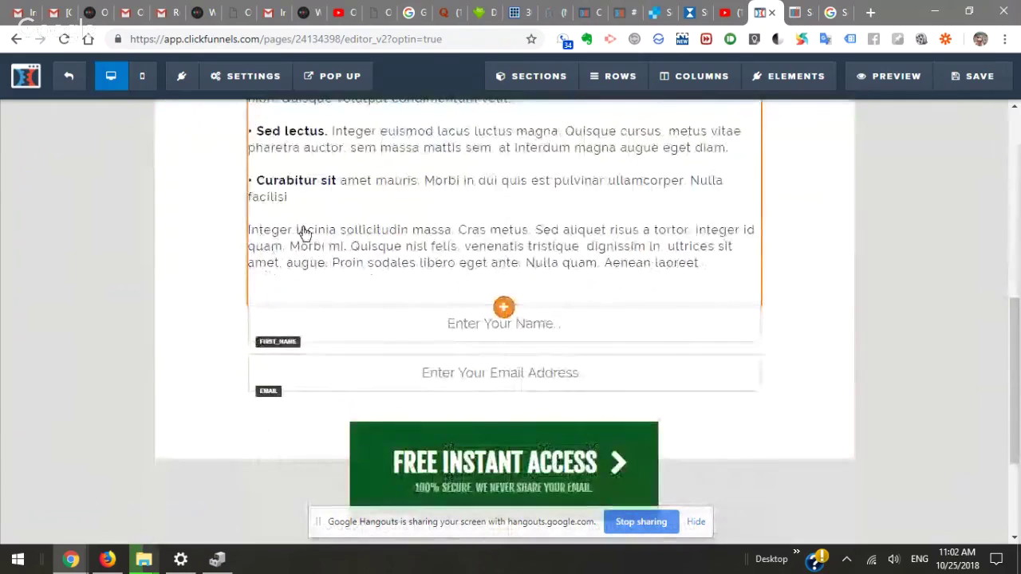
{"action": "scroll", "coordinate": [311, 255], "scroll_direction": "down", "scroll_amount": 2}
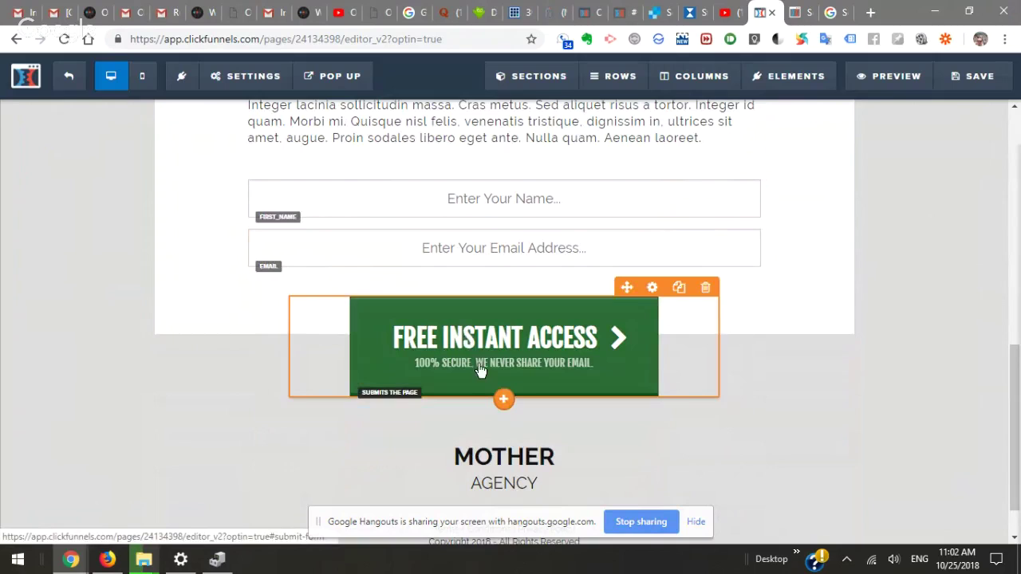
{"action": "scroll", "coordinate": [594, 390], "scroll_direction": "up", "scroll_amount": 8}
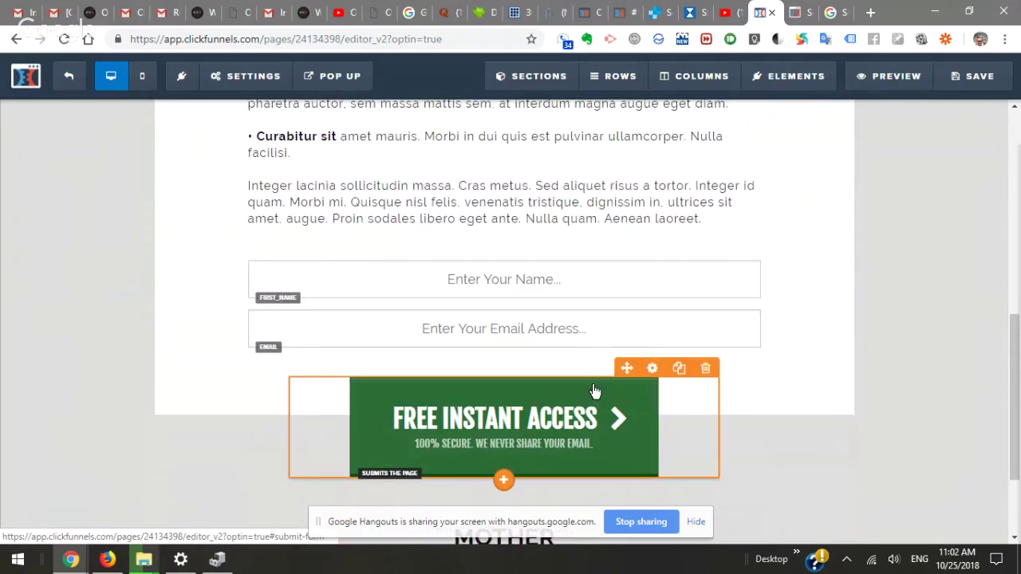
{"action": "scroll", "coordinate": [588, 338], "scroll_direction": "down", "scroll_amount": 2}
{"action": "scroll", "coordinate": [587, 409], "scroll_direction": "down", "scroll_amount": 6}
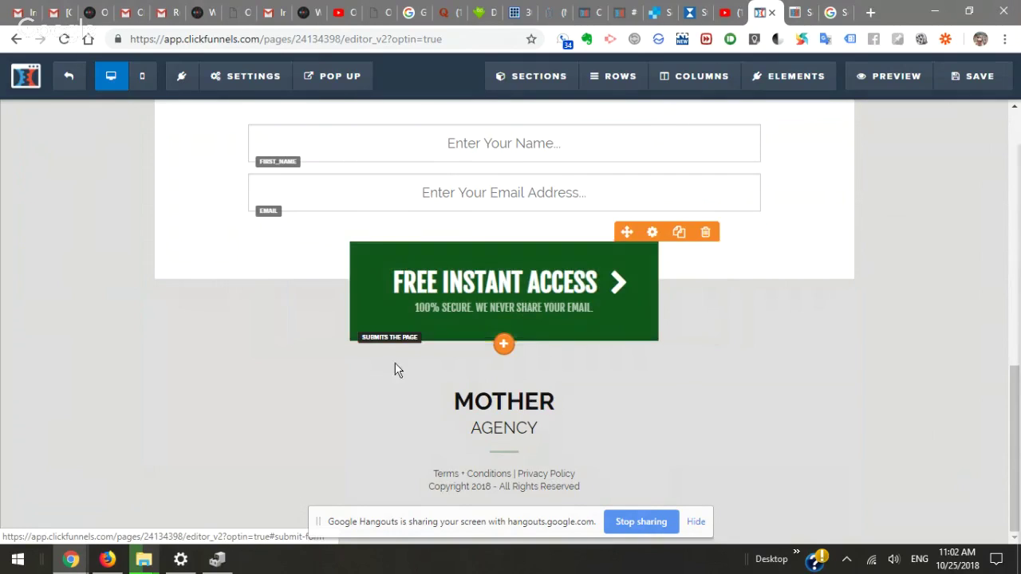
{"action": "scroll", "coordinate": [803, 270], "scroll_direction": "up", "scroll_amount": 1}
{"action": "scroll", "coordinate": [788, 275], "scroll_direction": "up", "scroll_amount": 8}
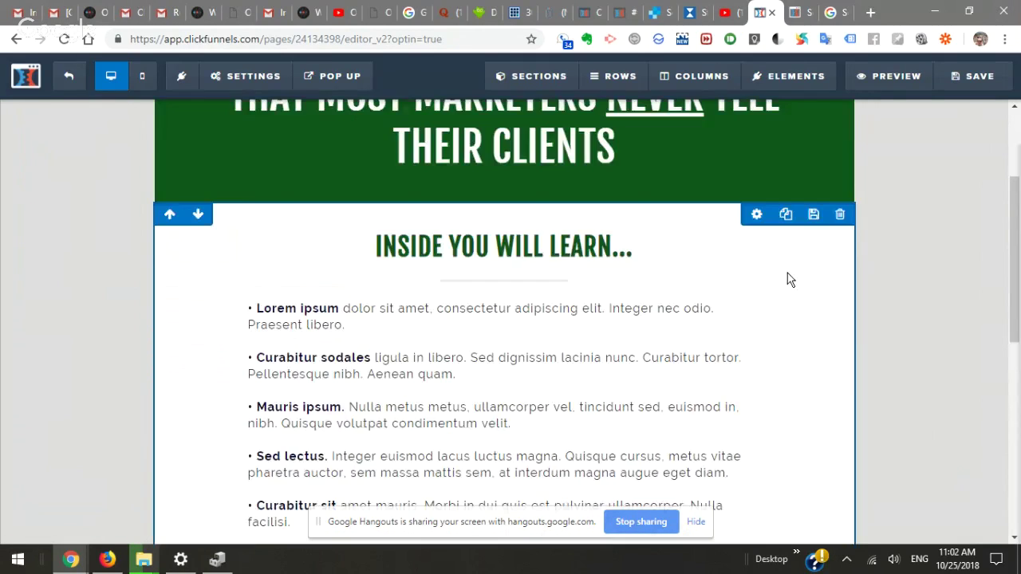
Copy the template's green-banner headline and paste it over the page title in the Google Sites editor
{"action": "scroll", "coordinate": [787, 275], "scroll_direction": "up", "scroll_amount": 3}
{"action": "double_click", "coordinate": [580, 324]}
{"action": "triple_click", "coordinate": [581, 323]}
{"action": "key", "text": "ctrl+c"}
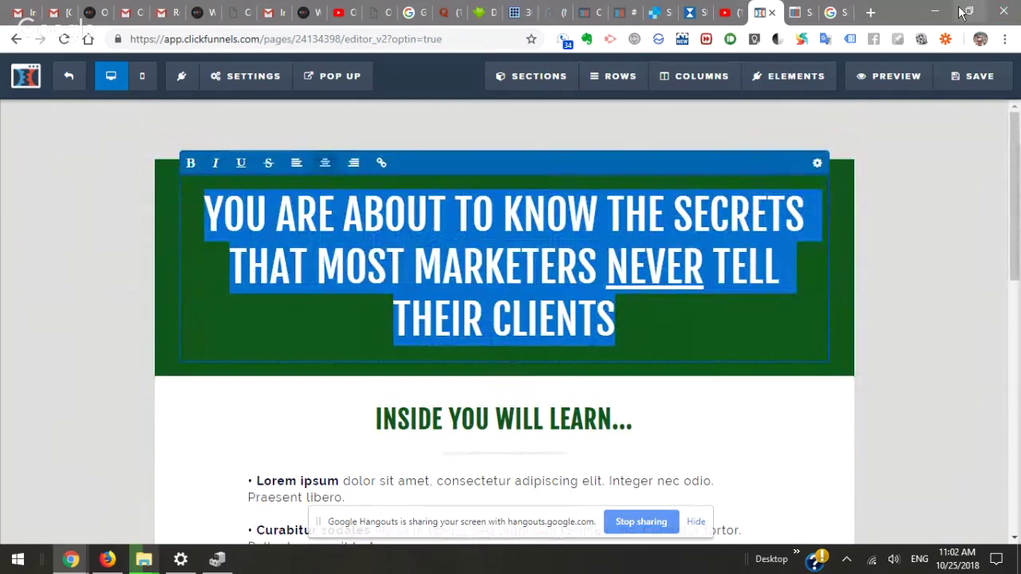
{"action": "left_click", "coordinate": [935, 14]}
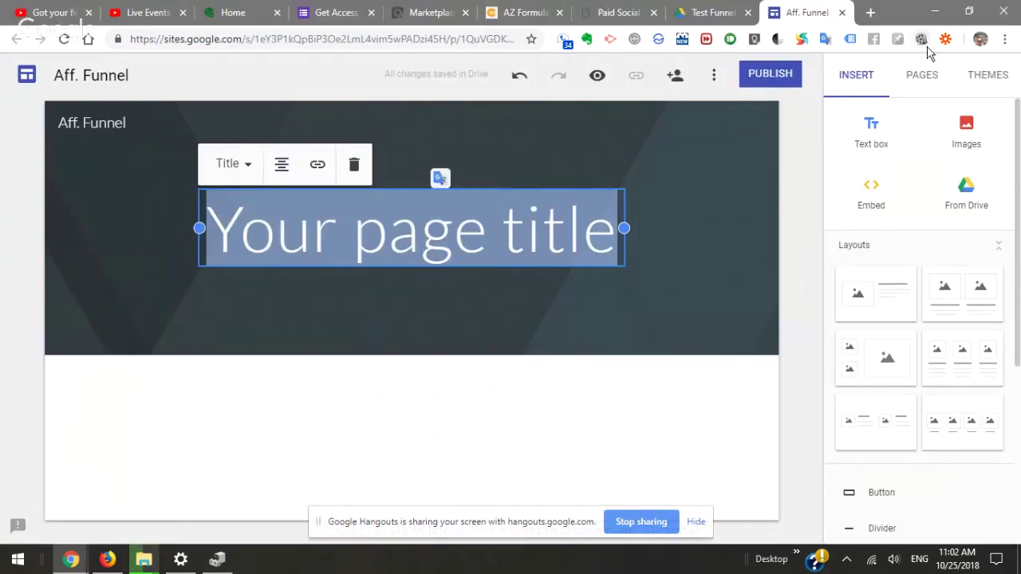
{"action": "key", "text": "ctrl+v"}
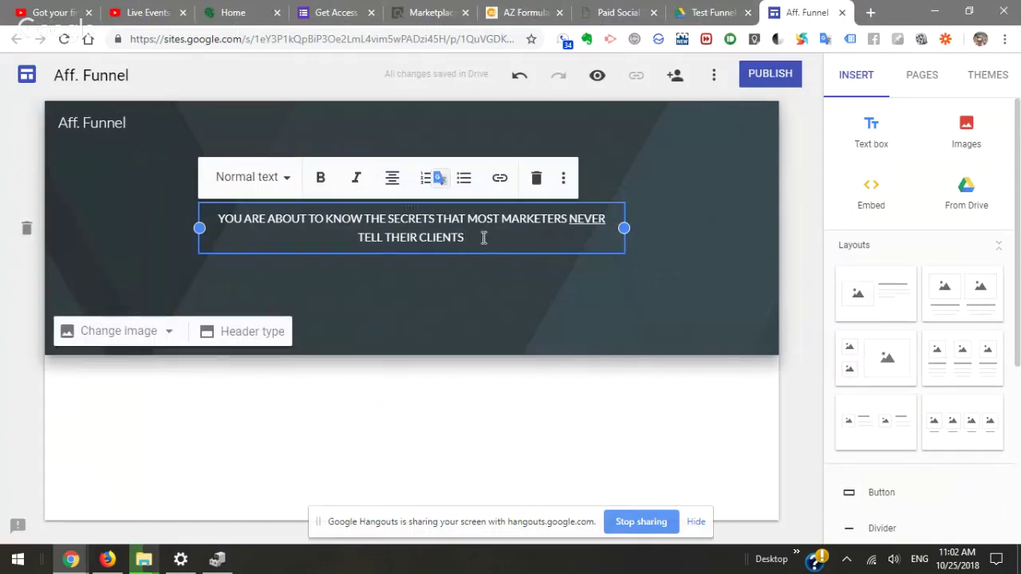
Set the pasted header title to the Heading text style
{"action": "left_click", "coordinate": [277, 181]}
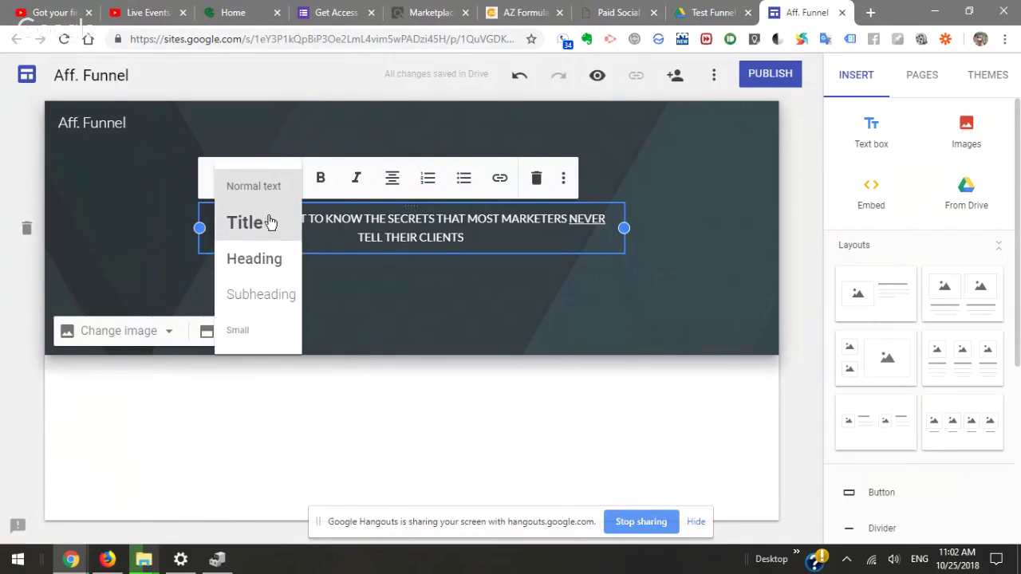
{"action": "left_click", "coordinate": [274, 259]}
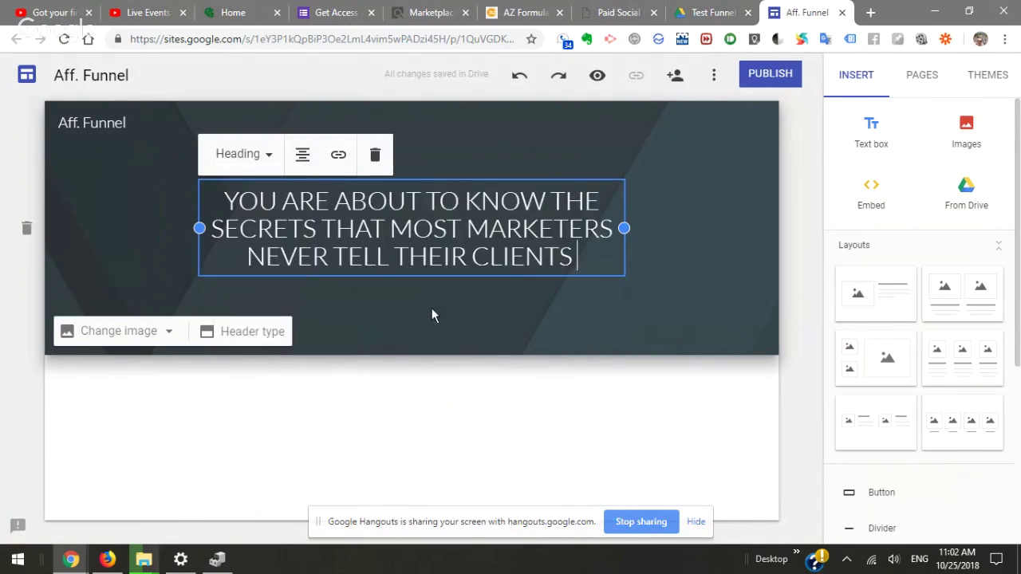
{"action": "left_click", "coordinate": [134, 250]}
Try the Aristotle and Diplomat themes on the site and settle on the Vision theme
{"action": "left_click", "coordinate": [983, 76]}
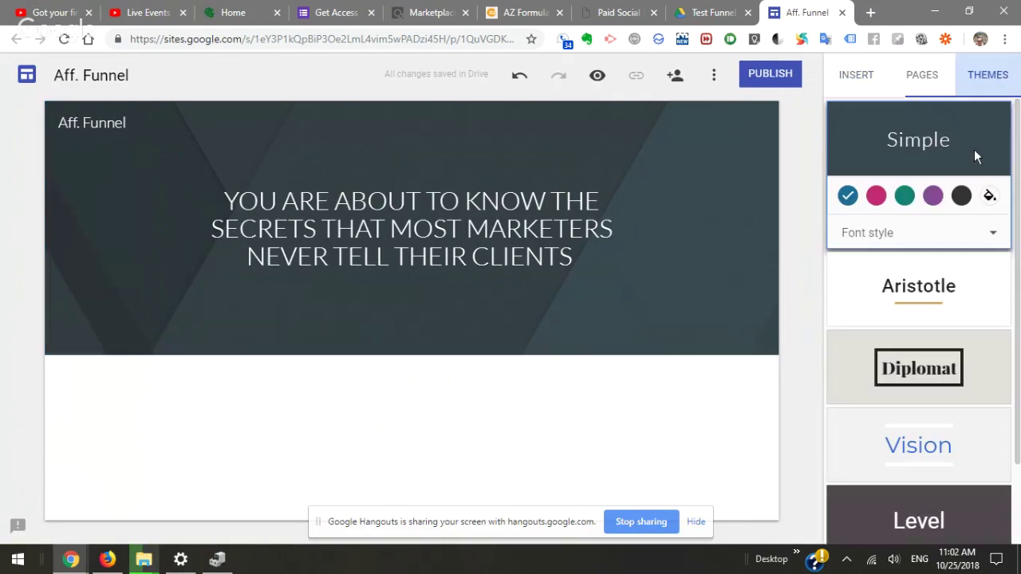
{"action": "left_click", "coordinate": [935, 304]}
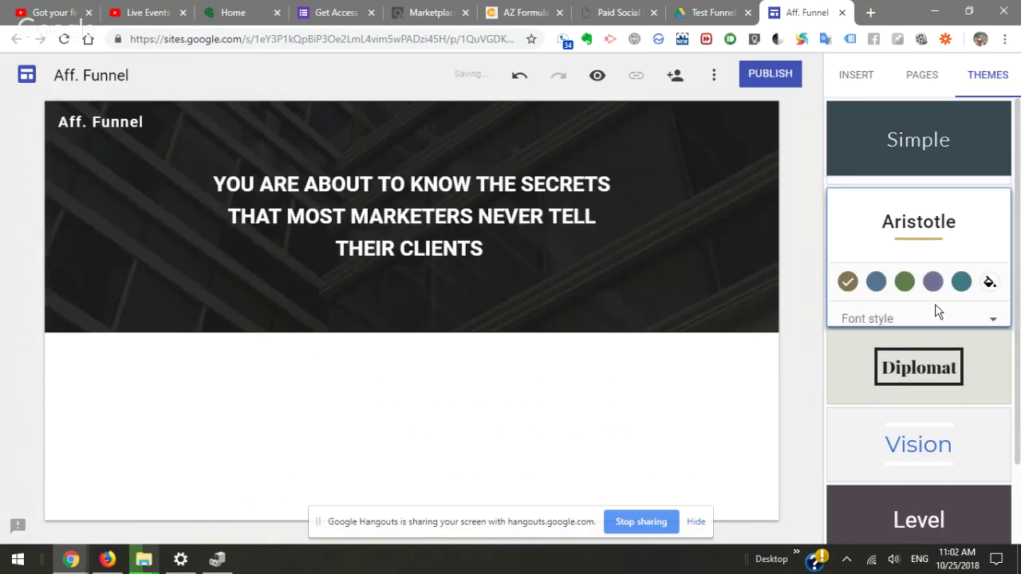
{"action": "left_click", "coordinate": [946, 372]}
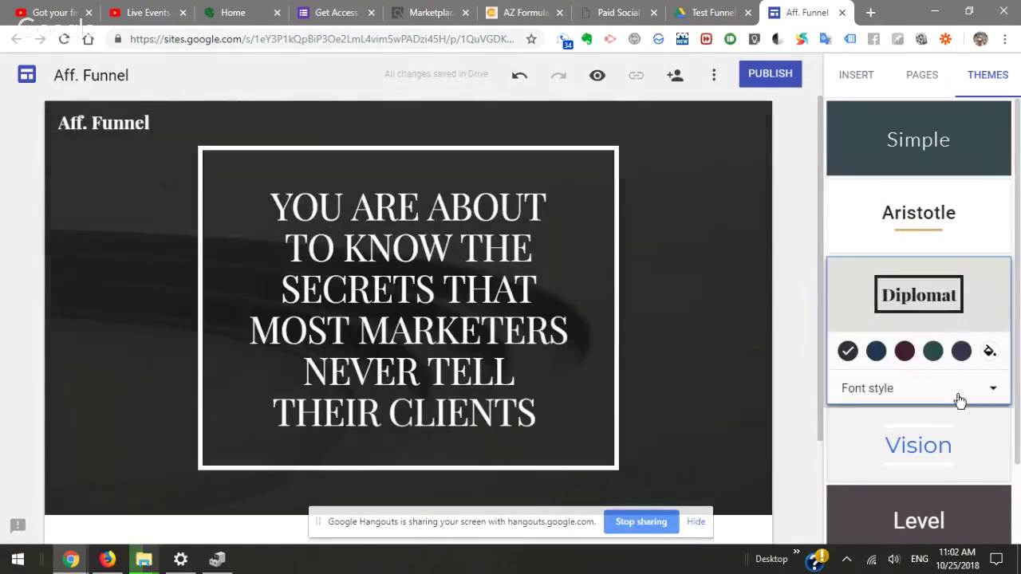
{"action": "left_click", "coordinate": [911, 446]}
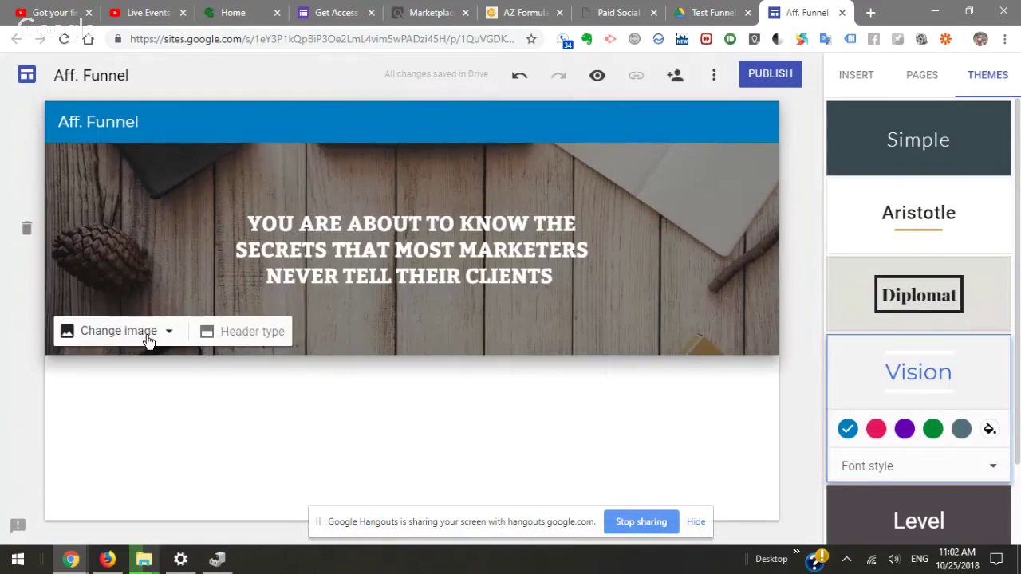
Change the header background to the blurred orange-brown image from the gallery
{"action": "left_click", "coordinate": [123, 339]}
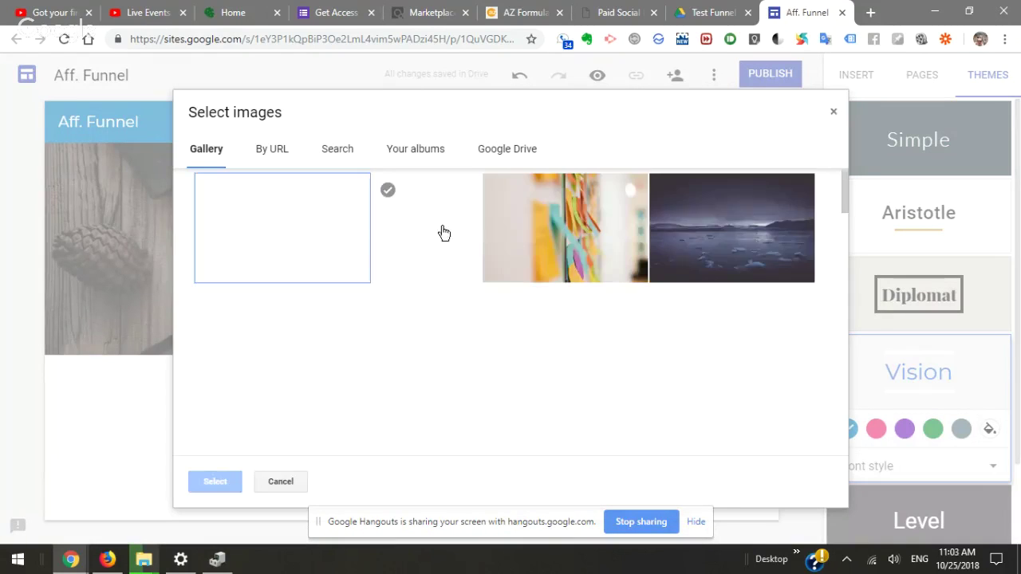
{"action": "scroll", "coordinate": [498, 311], "scroll_direction": "down", "scroll_amount": 10}
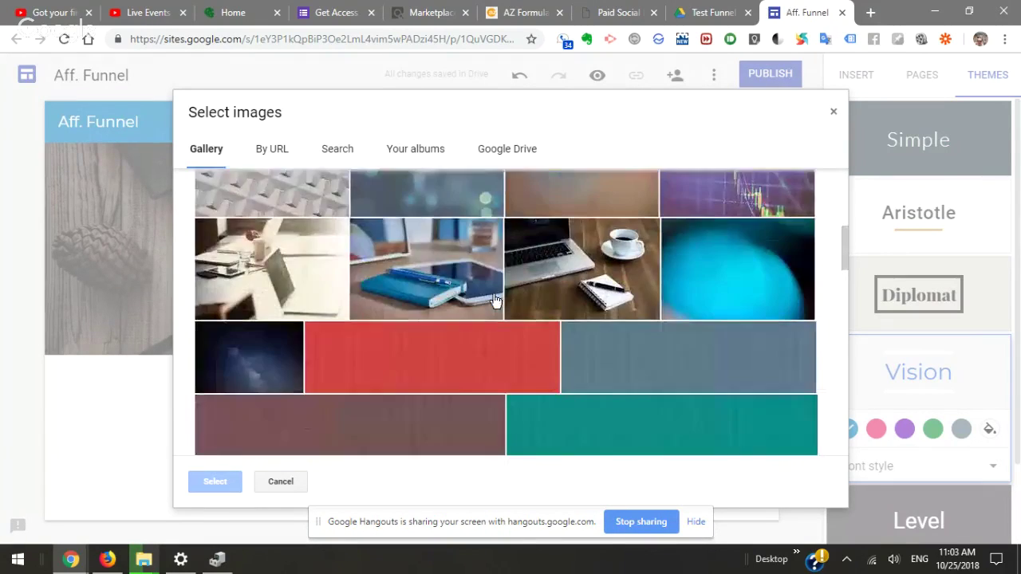
{"action": "scroll", "coordinate": [495, 301], "scroll_direction": "down", "scroll_amount": 3}
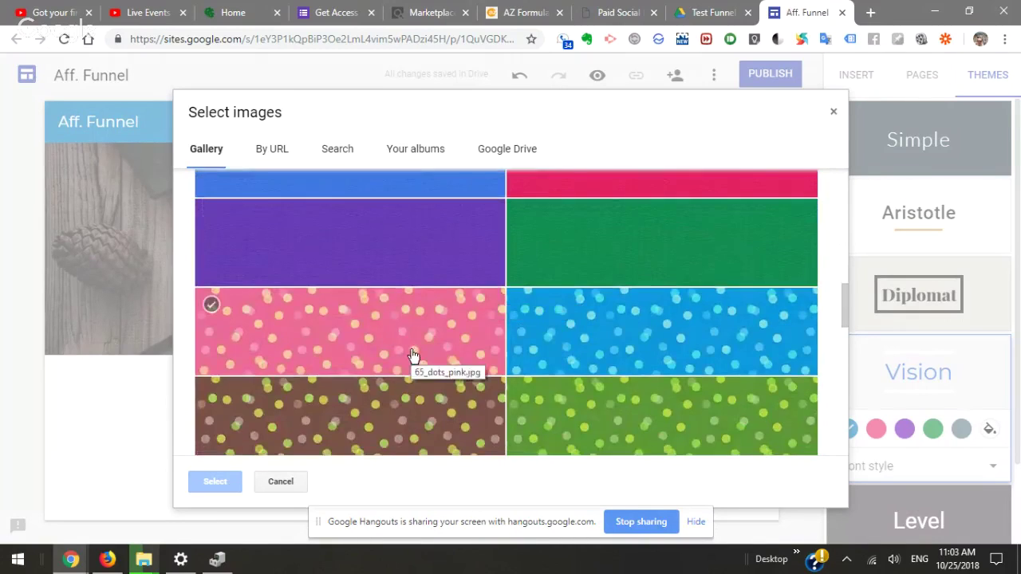
{"action": "scroll", "coordinate": [412, 360], "scroll_direction": "up", "scroll_amount": 3}
{"action": "scroll", "coordinate": [412, 358], "scroll_direction": "up", "scroll_amount": 3}
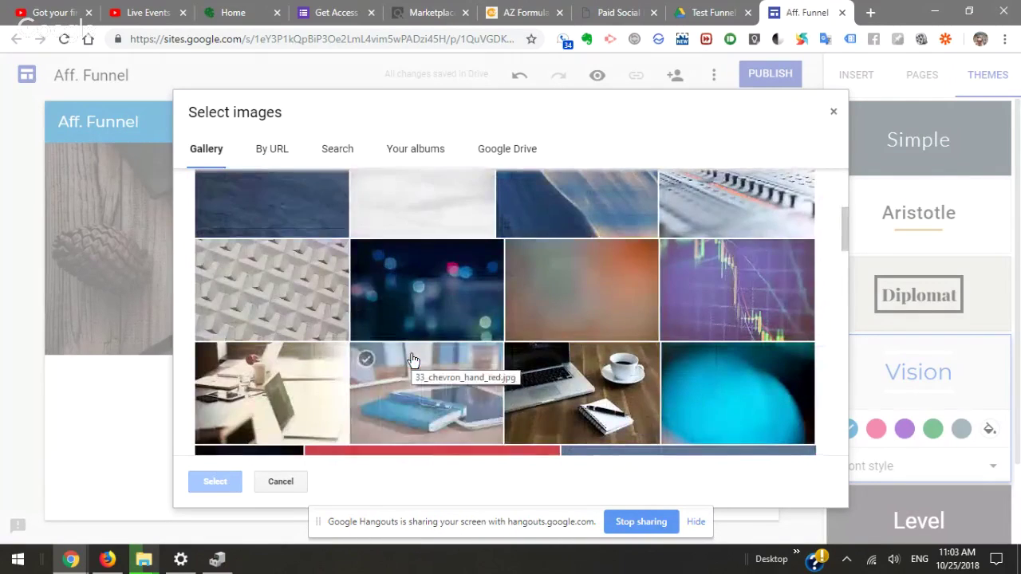
{"action": "left_click", "coordinate": [649, 309]}
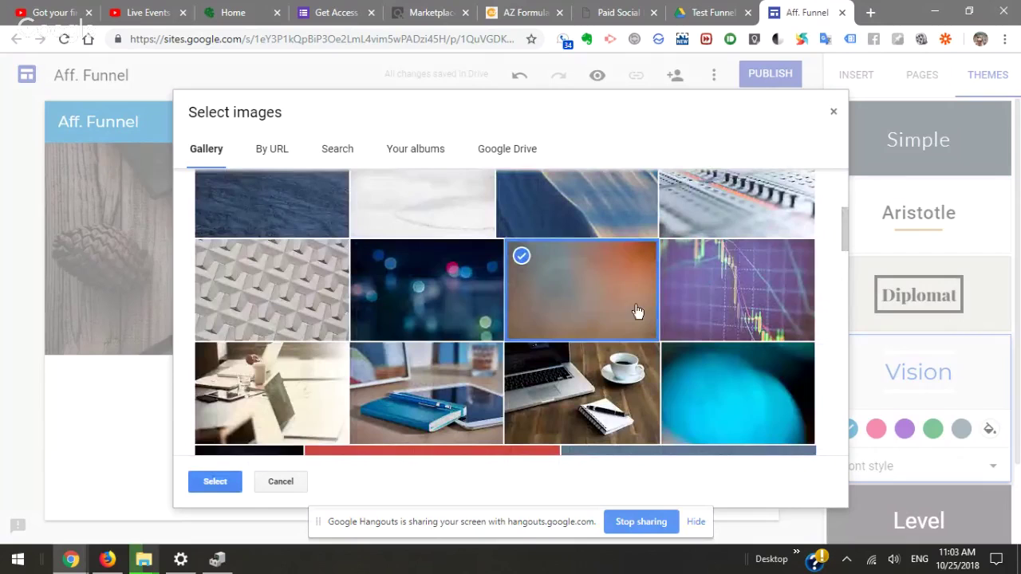
{"action": "scroll", "coordinate": [619, 375], "scroll_direction": "down", "scroll_amount": 3}
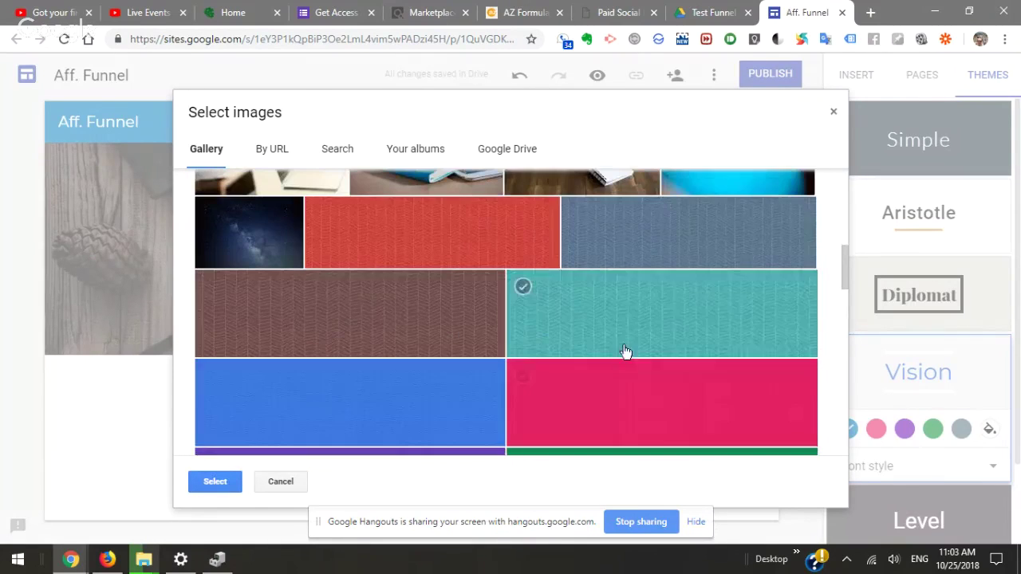
{"action": "scroll", "coordinate": [571, 307], "scroll_direction": "up", "scroll_amount": 2}
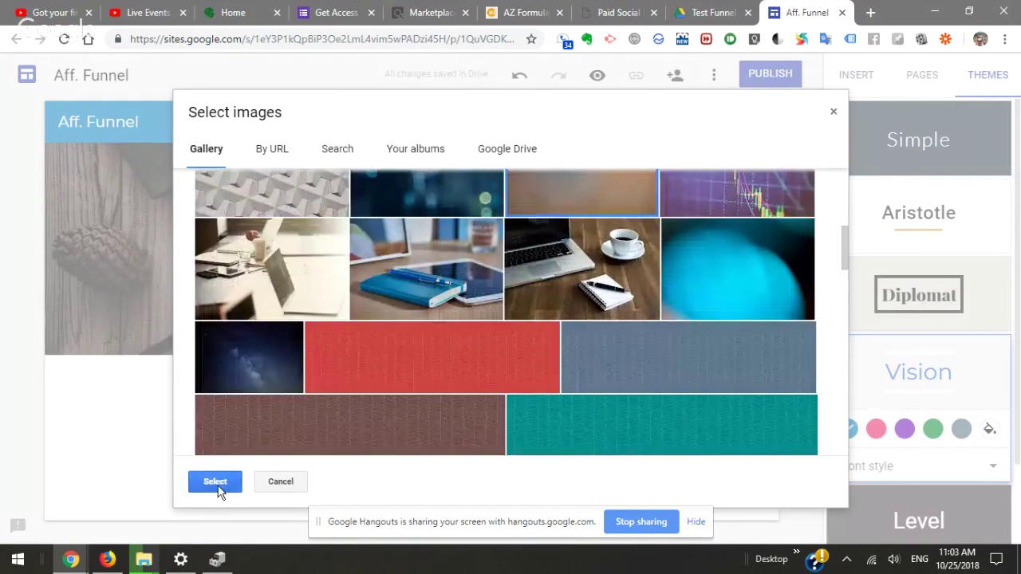
{"action": "left_click", "coordinate": [216, 482]}
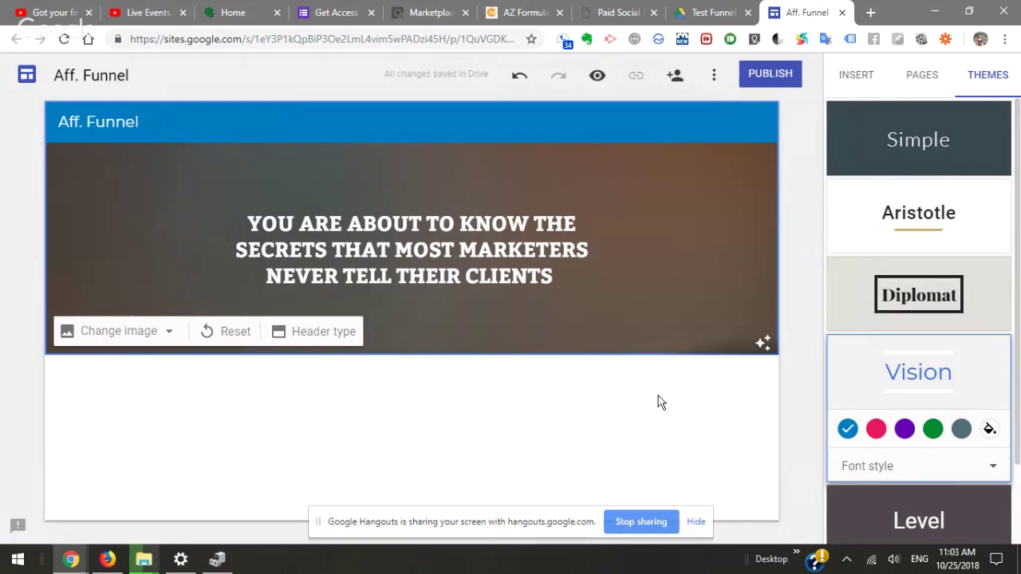
{"action": "left_click", "coordinate": [154, 339]}
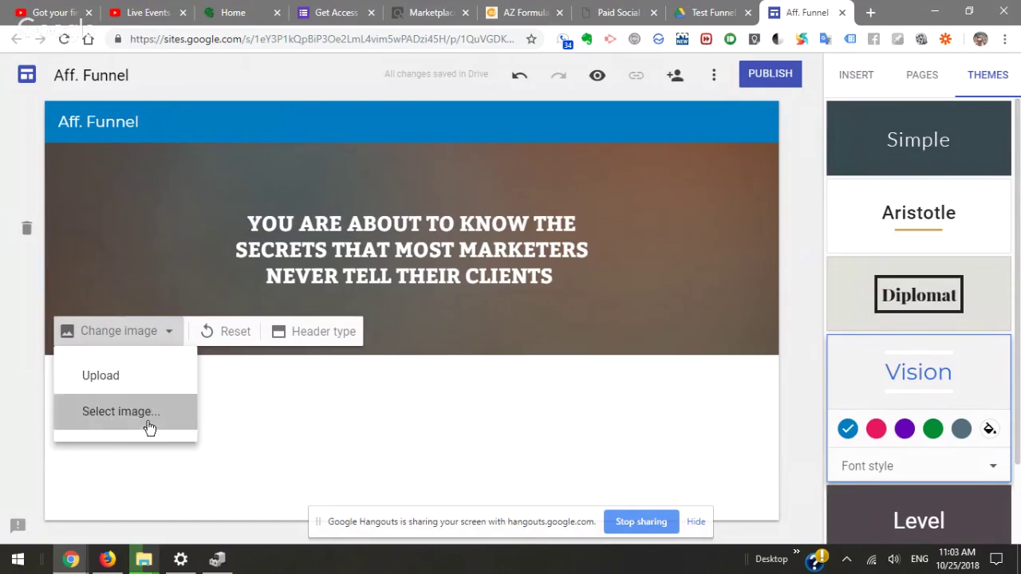
{"action": "left_click", "coordinate": [149, 428]}
{"action": "scroll", "coordinate": [433, 342], "scroll_direction": "down", "scroll_amount": 15}
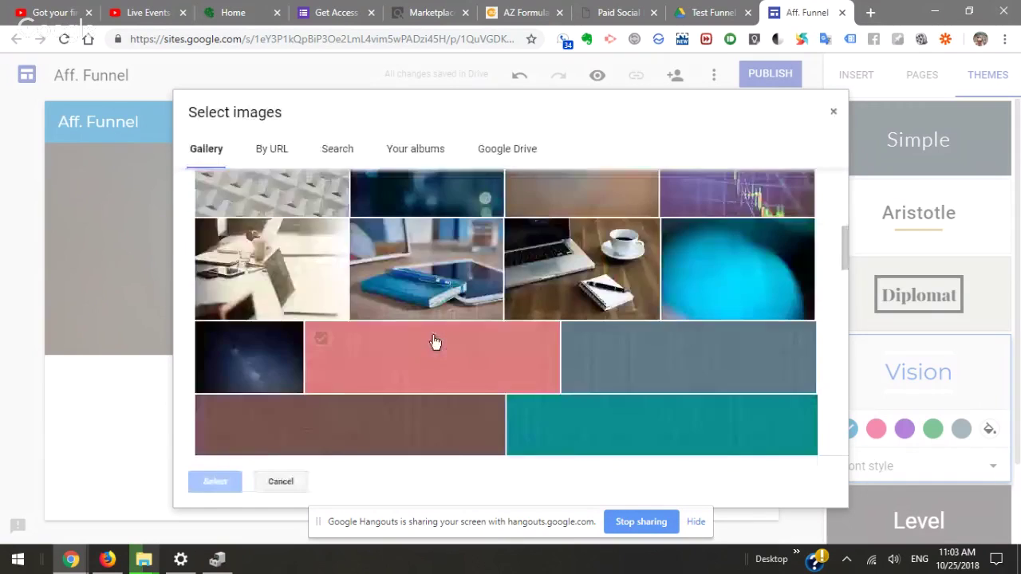
{"action": "scroll", "coordinate": [435, 341], "scroll_direction": "down", "scroll_amount": 5}
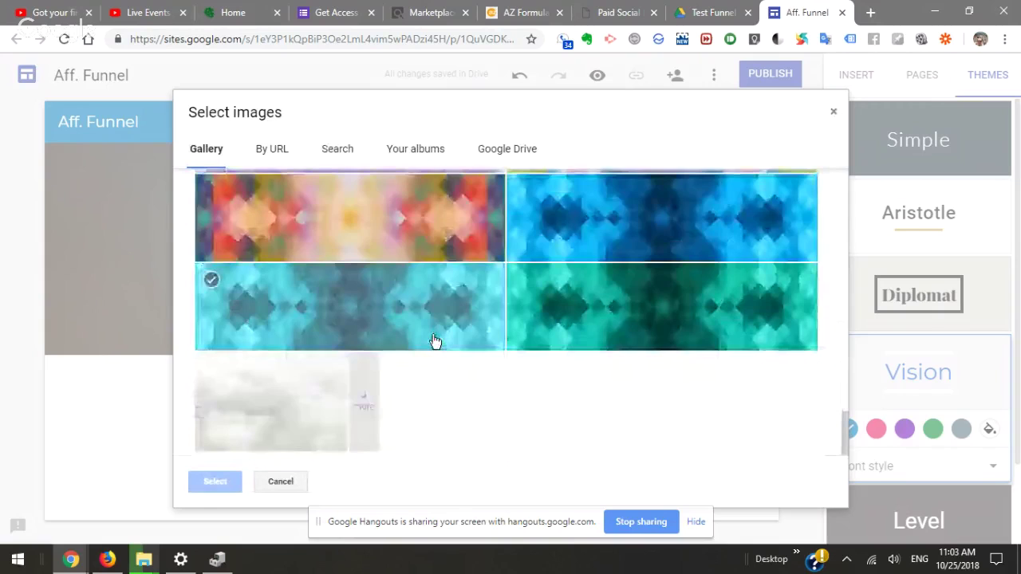
{"action": "scroll", "coordinate": [435, 341], "scroll_direction": "up", "scroll_amount": 4}
{"action": "scroll", "coordinate": [435, 341], "scroll_direction": "up", "scroll_amount": 6}
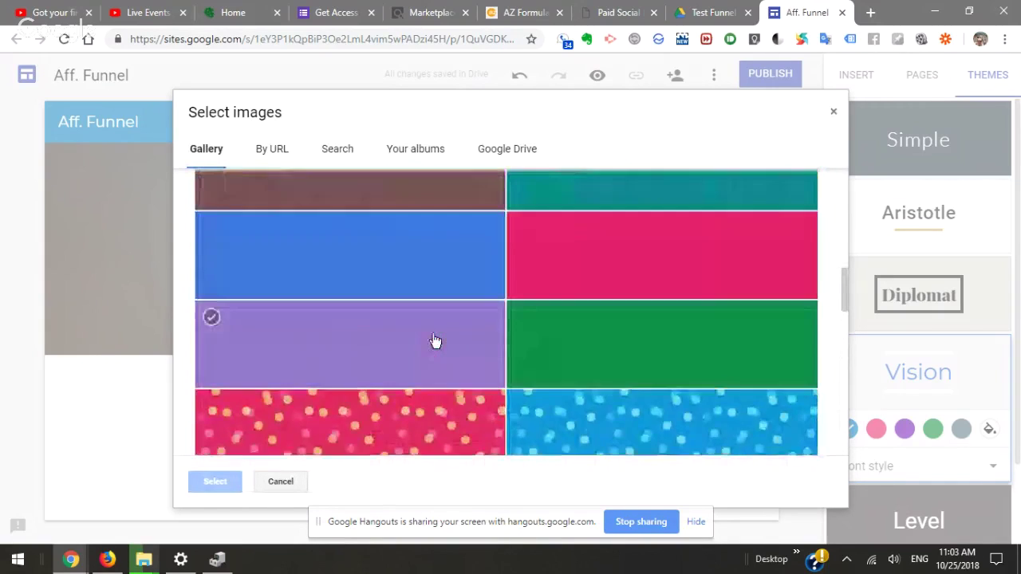
{"action": "left_click", "coordinate": [327, 427]}
{"action": "left_click", "coordinate": [220, 482]}
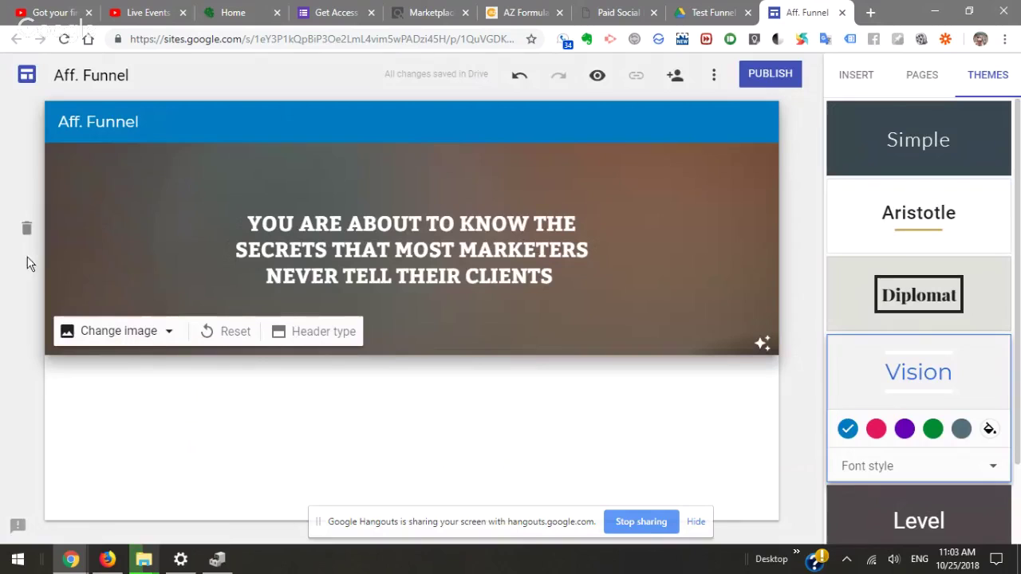
Switch the header type to Title only and delete the header section
{"action": "left_click", "coordinate": [315, 331]}
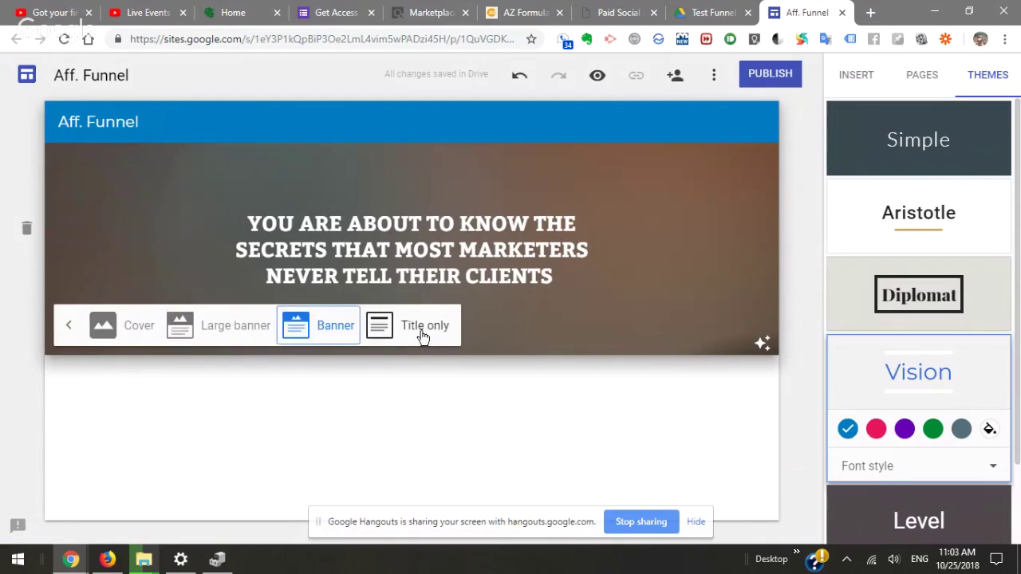
{"action": "left_click", "coordinate": [402, 332]}
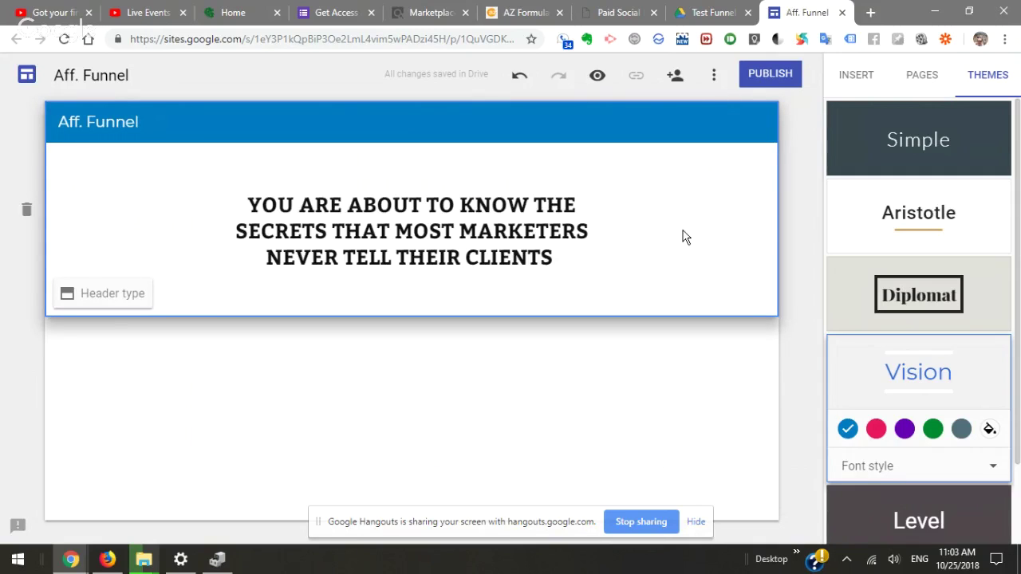
{"action": "left_click", "coordinate": [26, 210]}
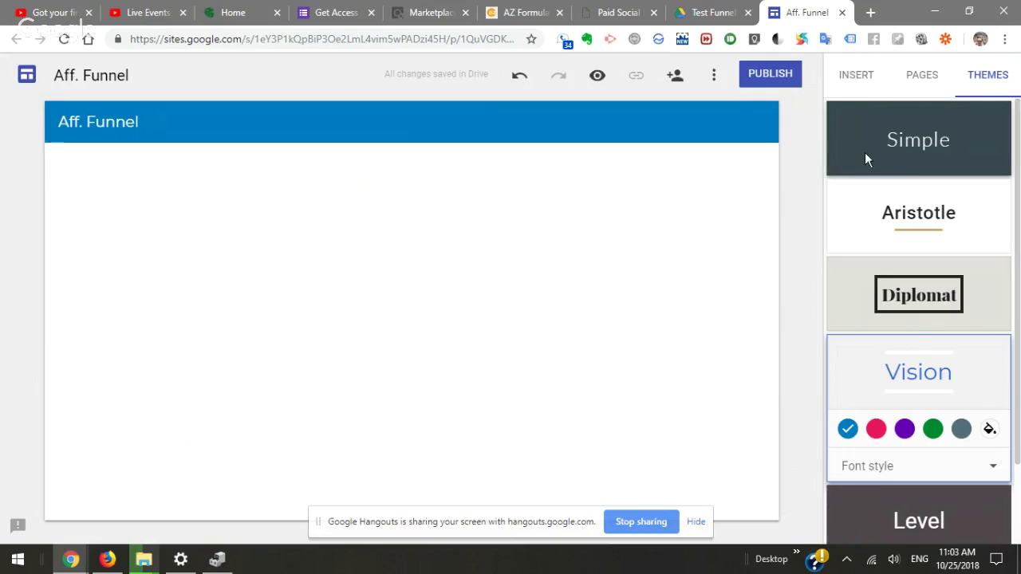
Insert a text box on the empty page and set its section background to Emphasis 2
{"action": "left_click", "coordinate": [855, 74]}
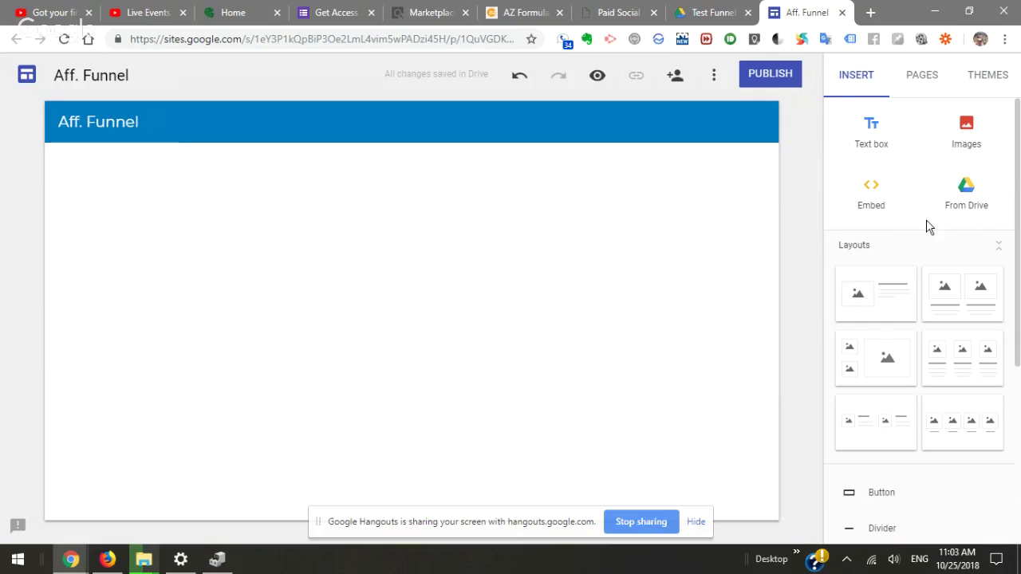
{"action": "left_click", "coordinate": [883, 137]}
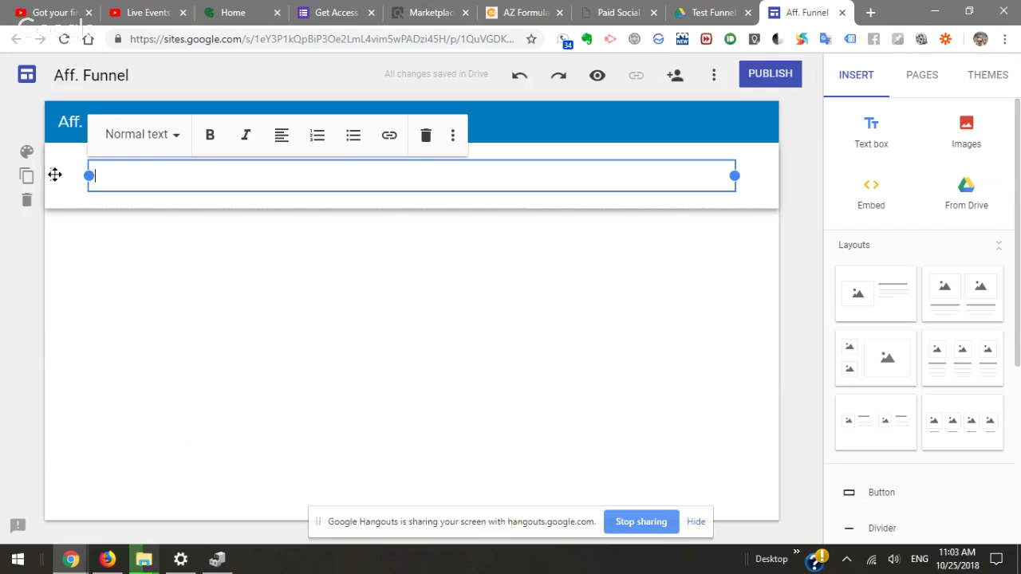
{"action": "left_click", "coordinate": [27, 154]}
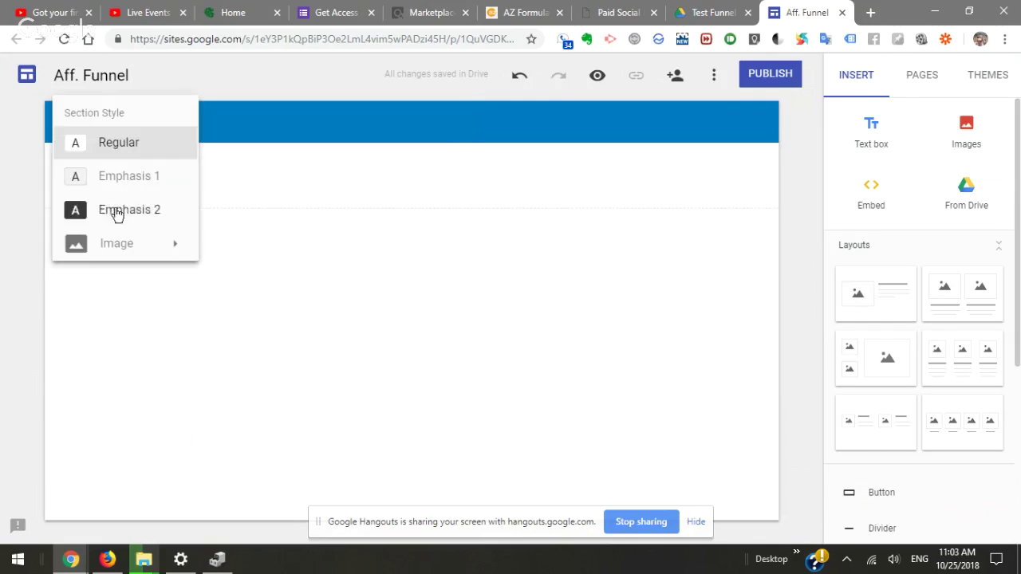
{"action": "left_click", "coordinate": [140, 215]}
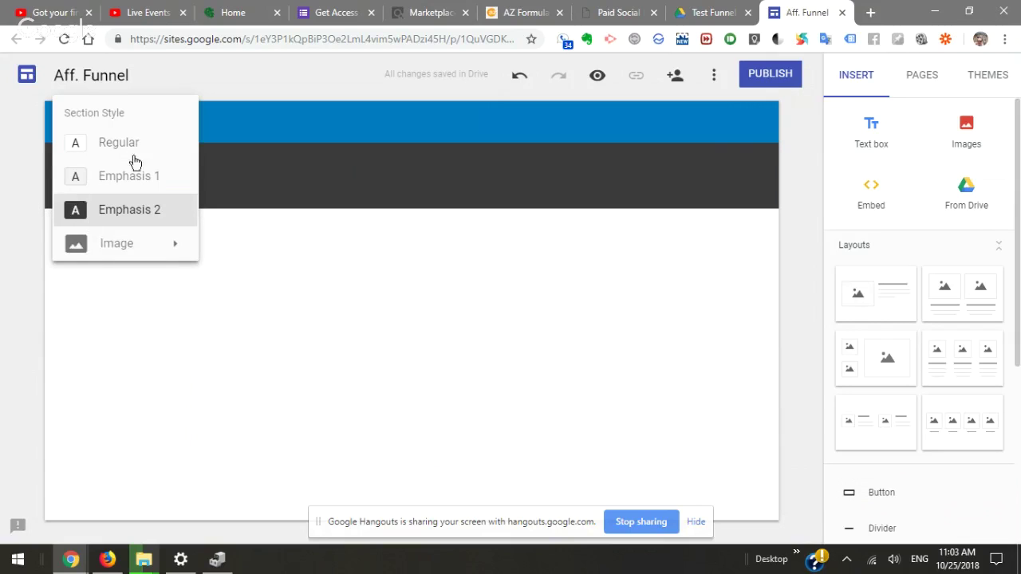
{"action": "left_click", "coordinate": [26, 176]}
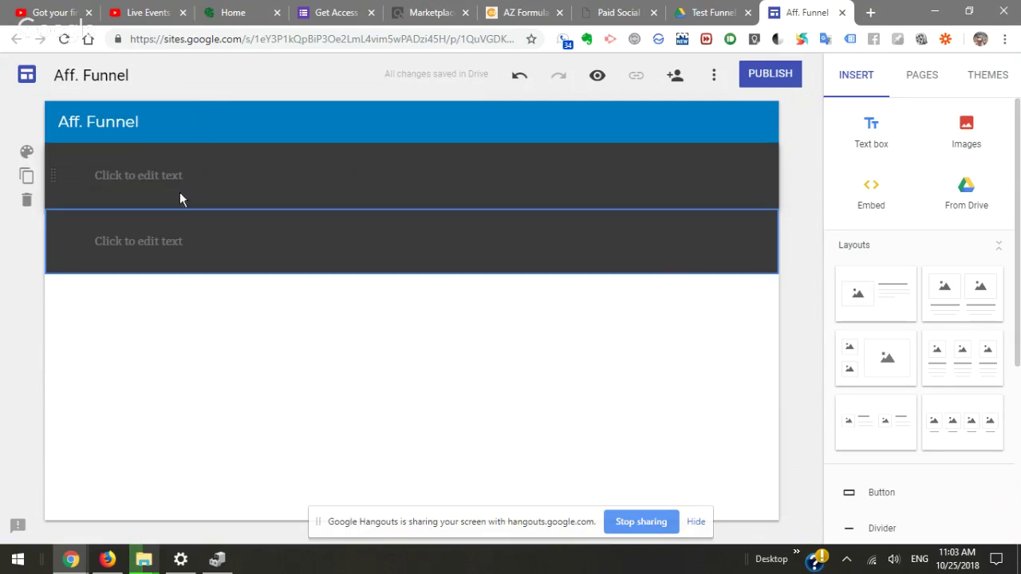
{"action": "left_click", "coordinate": [243, 184]}
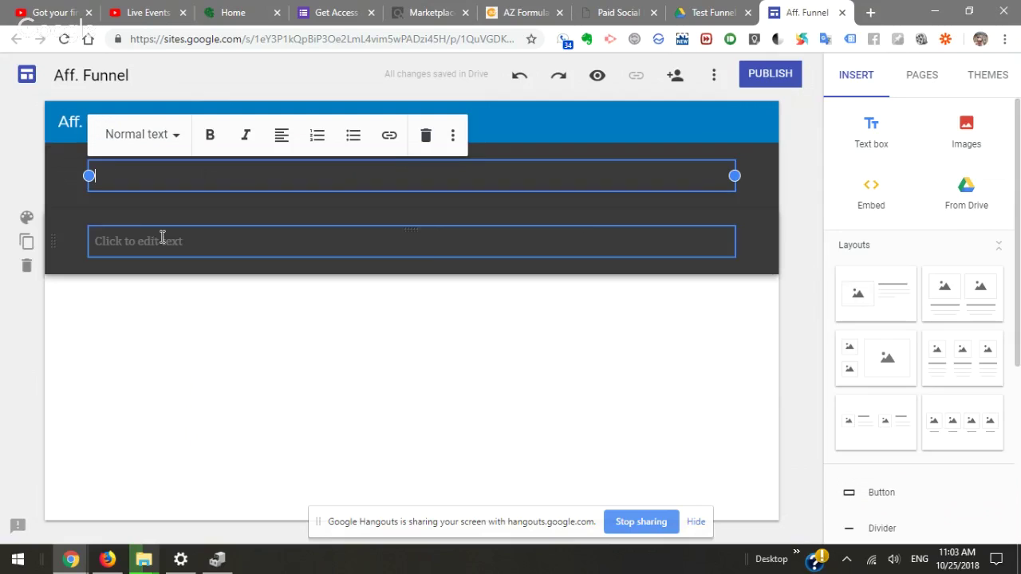
{"action": "left_click", "coordinate": [28, 267]}
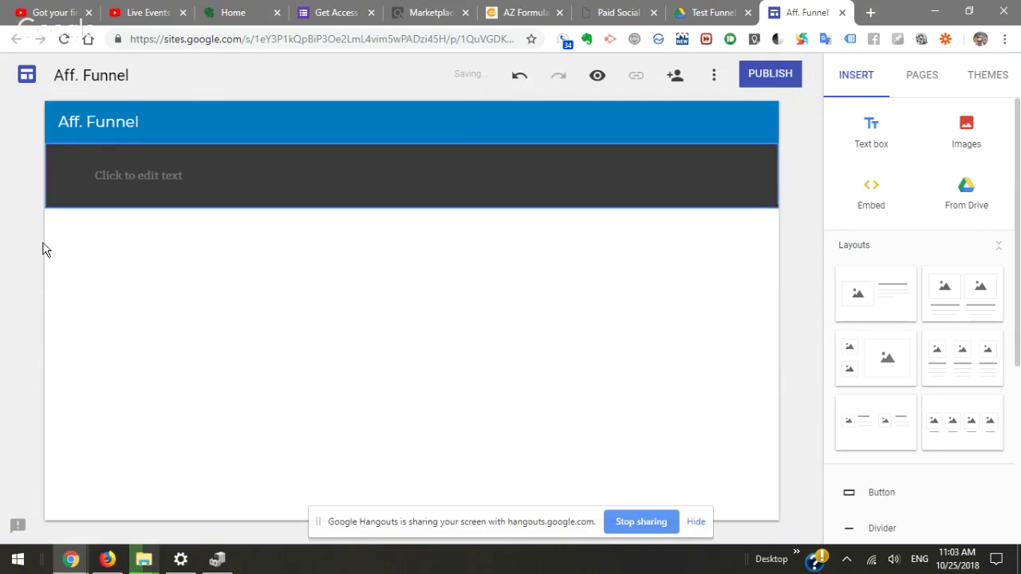
Enter "YOU ARE ABOUT TO KNOW THE SECRETS THAT MOST MARKETERS NEVER TELL THEIR CLIENTS" in the text box and apply the Heading style
{"action": "left_click", "coordinate": [143, 183]}
{"action": "type", "text": "YOU ARE ABOUT TO KNOW THE SECRETS THAT MOST MARKETERS NEVER TELL THEIR CLIENTS"}
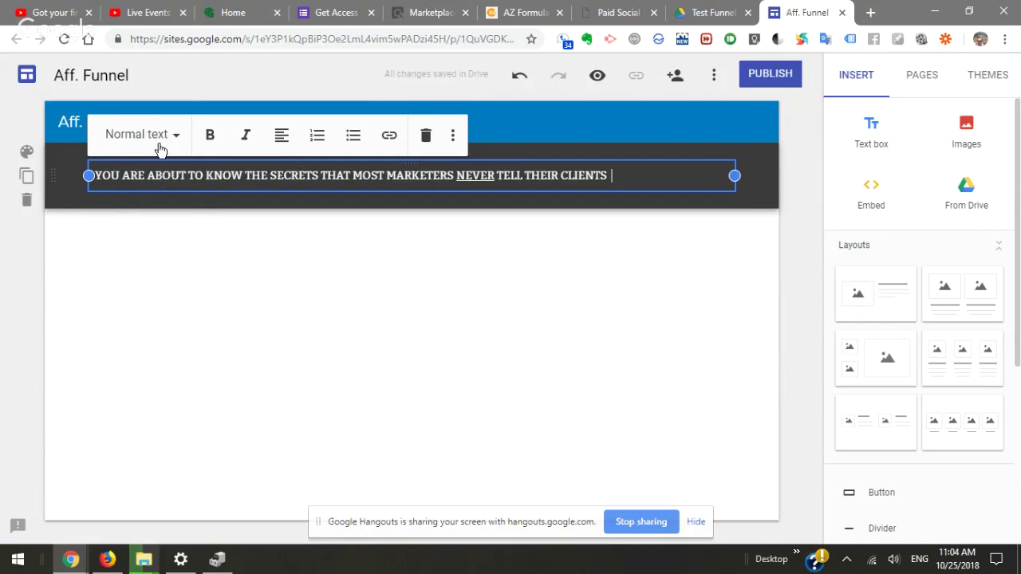
{"action": "left_click", "coordinate": [142, 141]}
{"action": "left_click", "coordinate": [160, 224]}
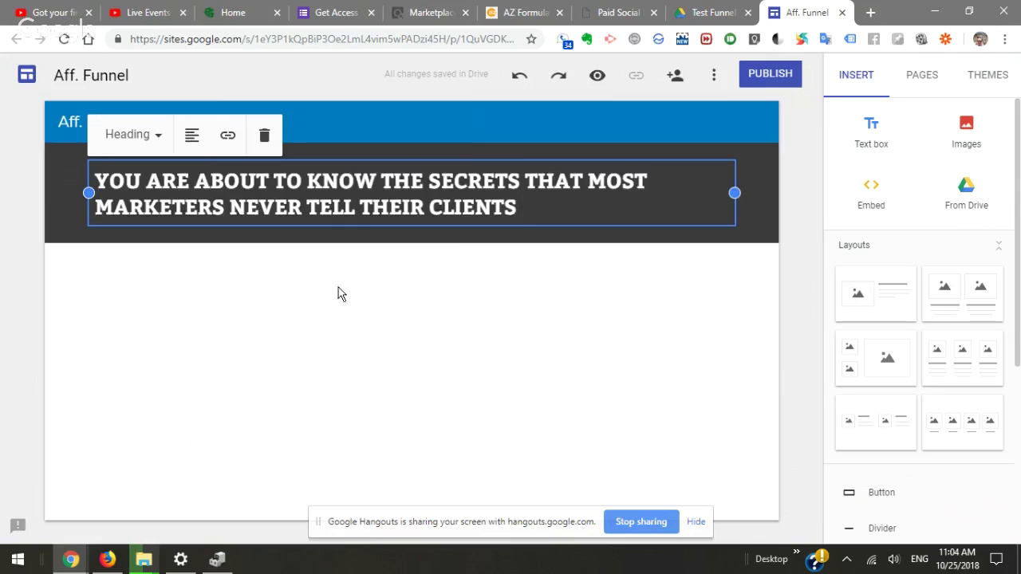
Center the headline and end it with "!!!" directly after "CLIENTS"
{"action": "left_click", "coordinate": [192, 137]}
{"action": "left_click", "coordinate": [196, 174]}
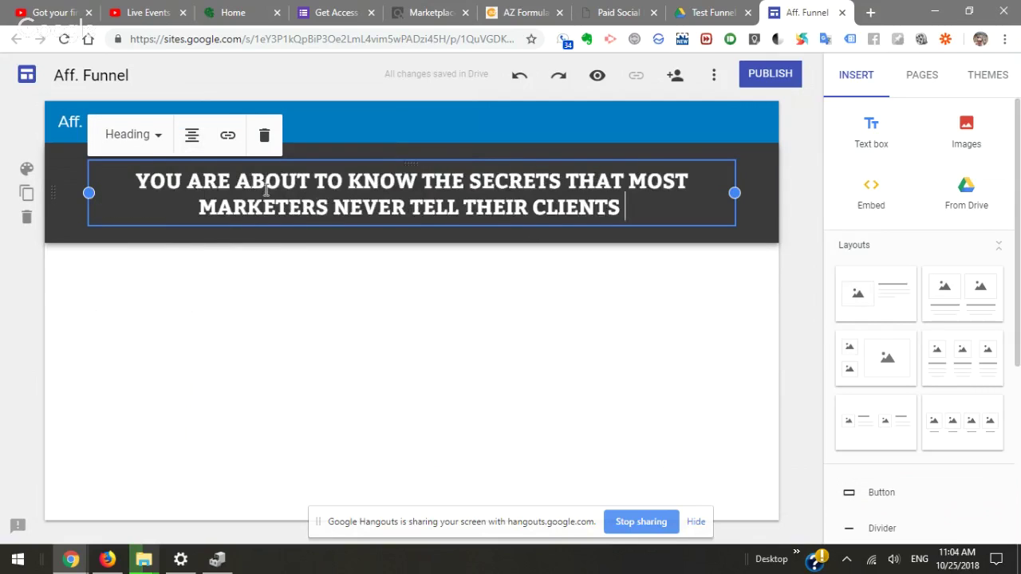
{"action": "type", "text": "!"}
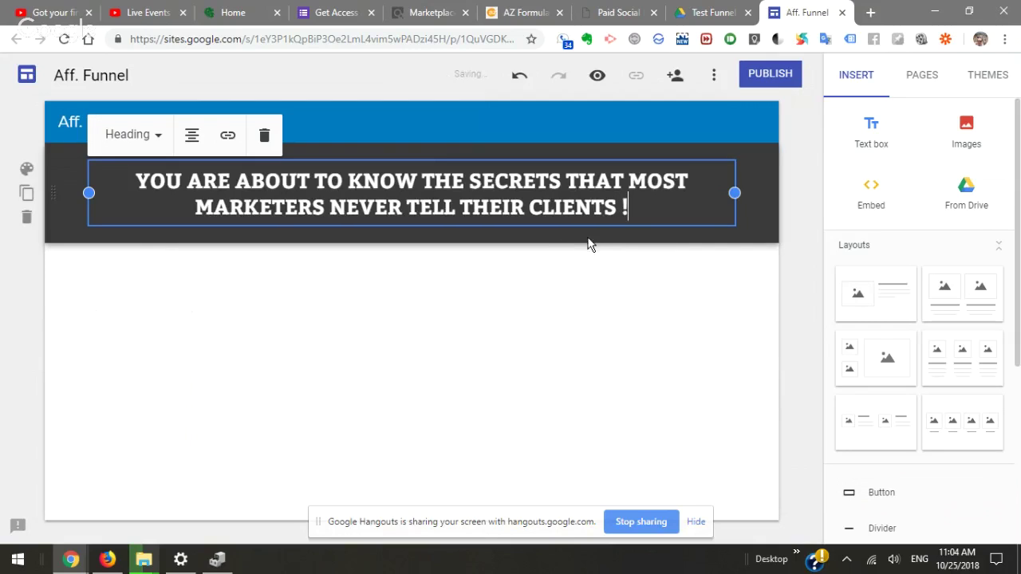
{"action": "key", "text": "BackSpace"}
{"action": "key", "text": "BackSpace"}
{"action": "type", "text": "!!!"}
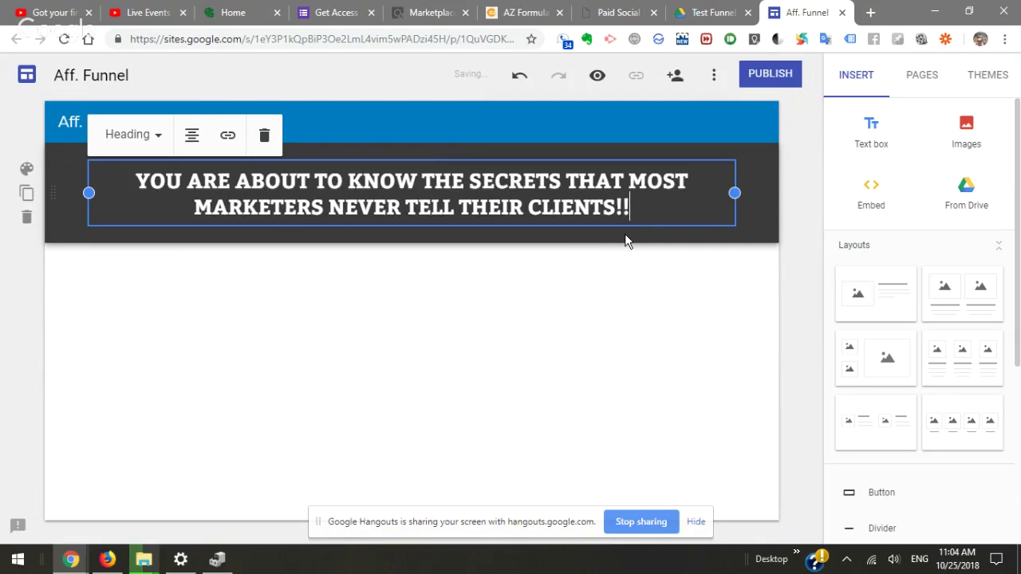
{"action": "left_click", "coordinate": [337, 279]}
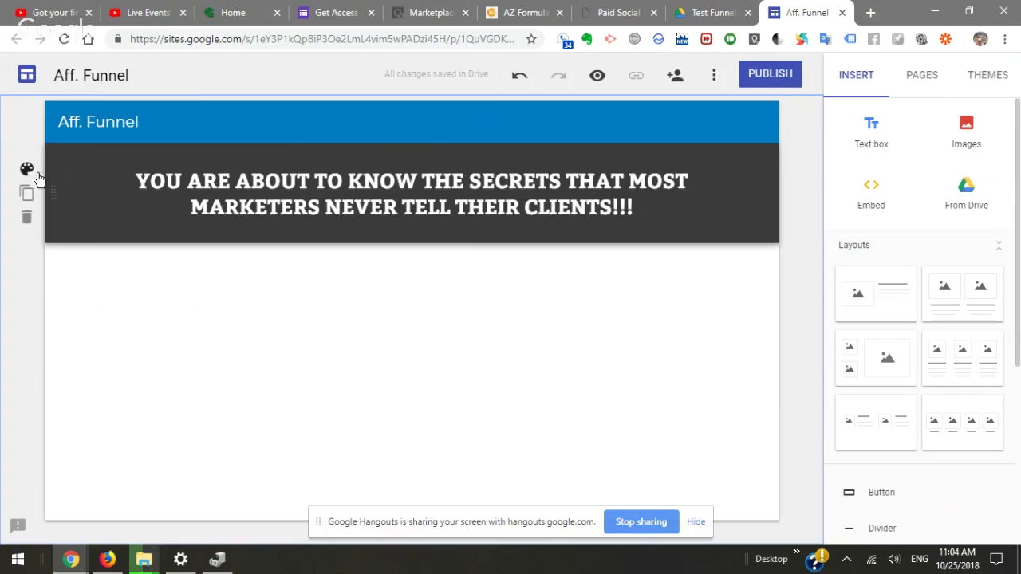
Set the headline section's background style to Regular
{"action": "left_click", "coordinate": [26, 169]}
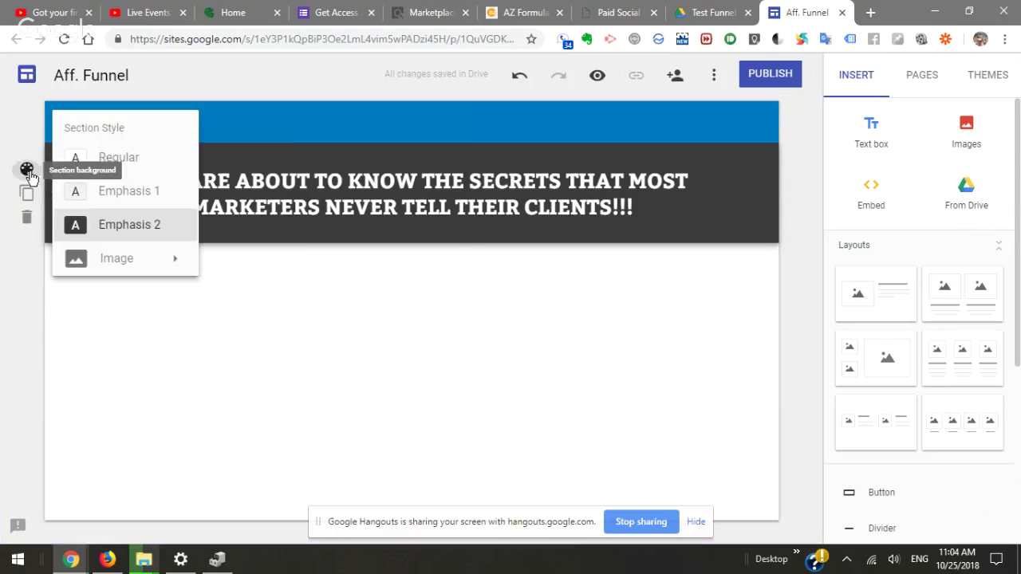
{"action": "left_click", "coordinate": [121, 159]}
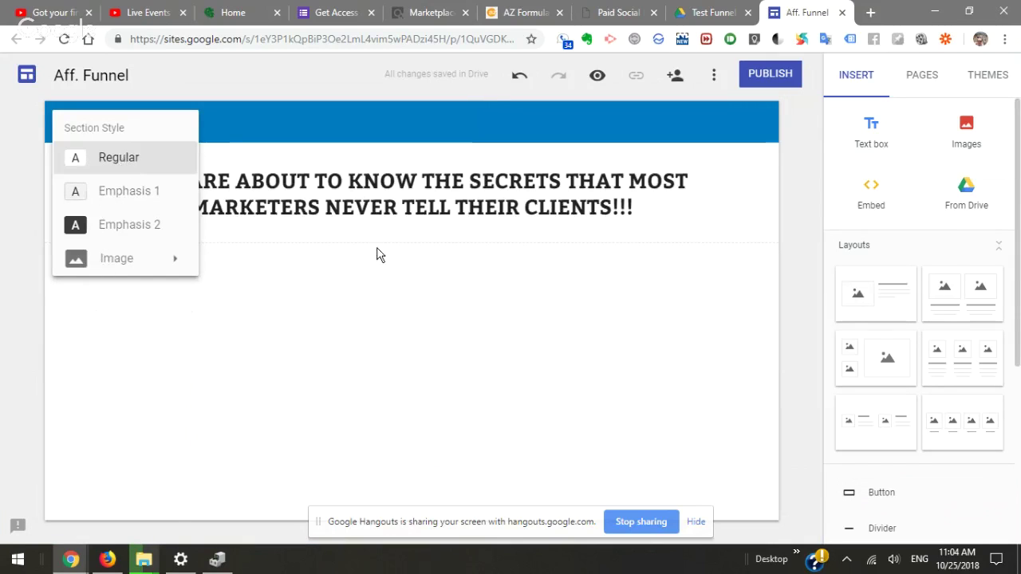
{"action": "left_click", "coordinate": [472, 223]}
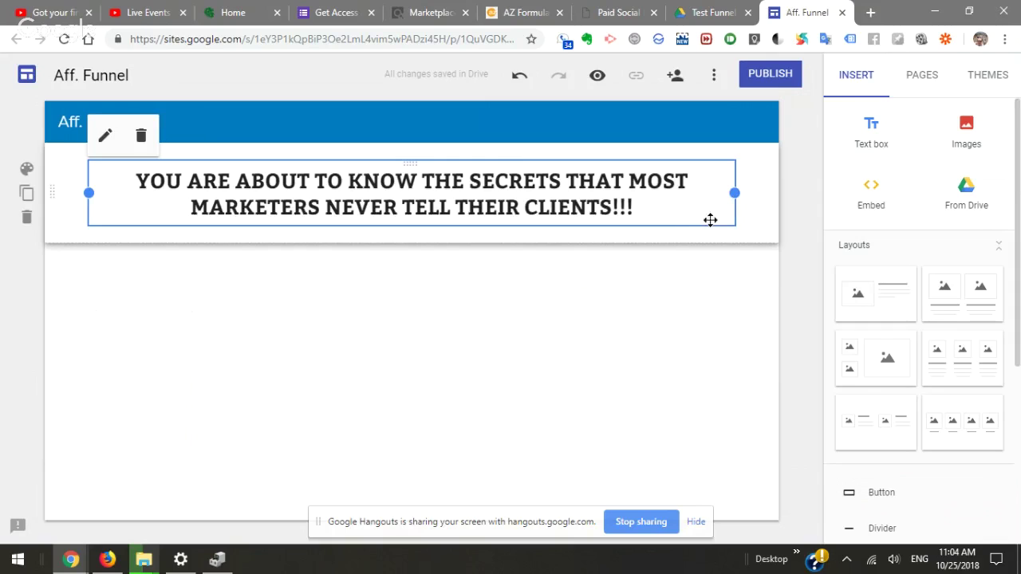
{"action": "left_click", "coordinate": [107, 137]}
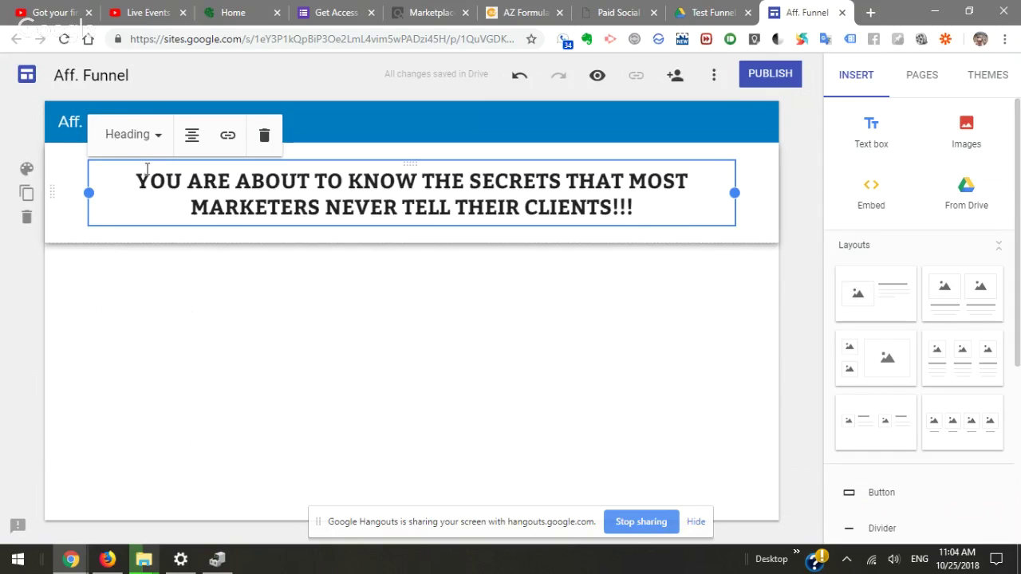
{"action": "left_click", "coordinate": [67, 227]}
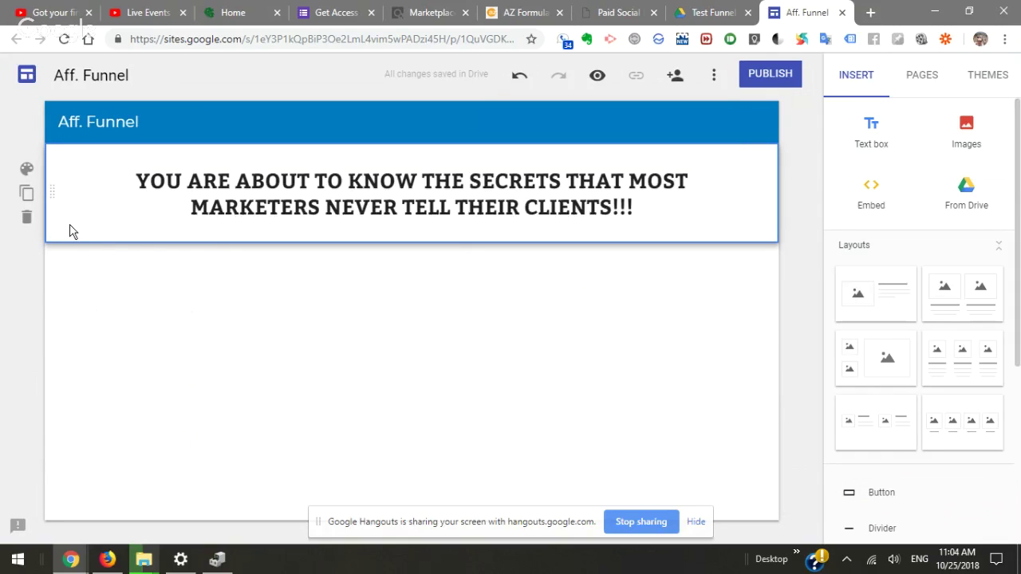
{"action": "double_click", "coordinate": [70, 232]}
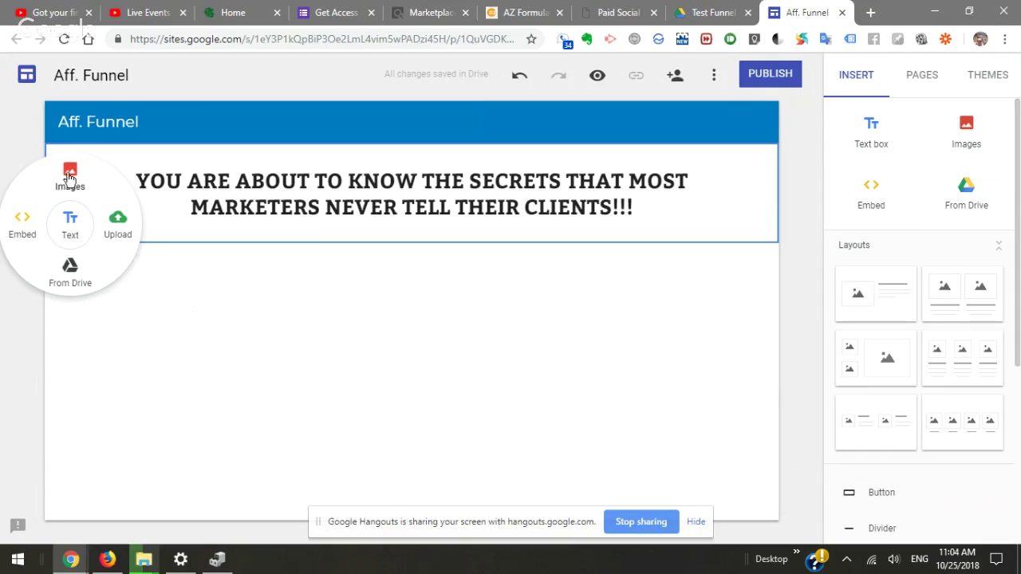
{"action": "left_click", "coordinate": [293, 237]}
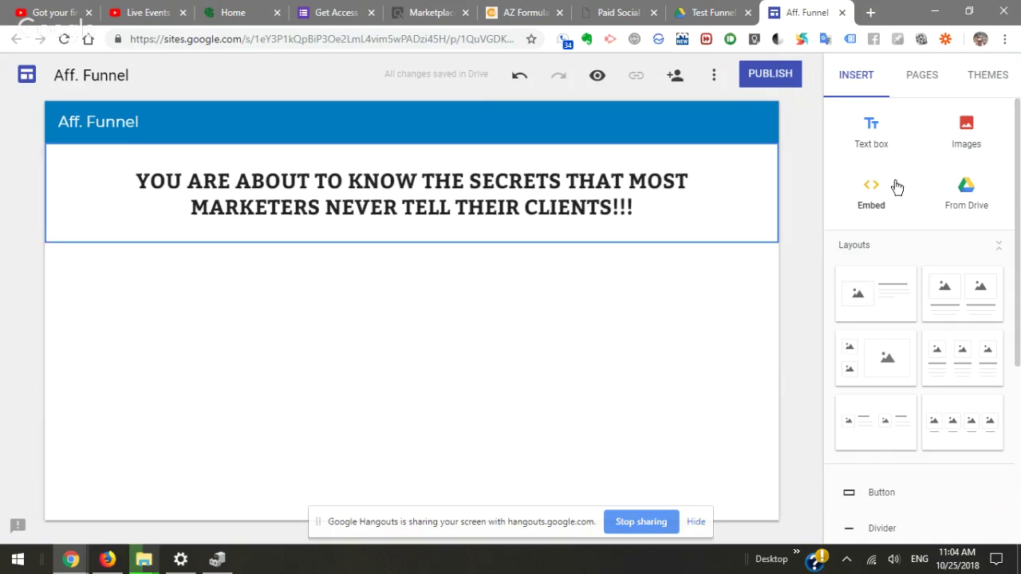
Change the Vision theme's accent colour to the custom red #ff0600
{"action": "left_click", "coordinate": [925, 80]}
{"action": "left_click", "coordinate": [975, 80]}
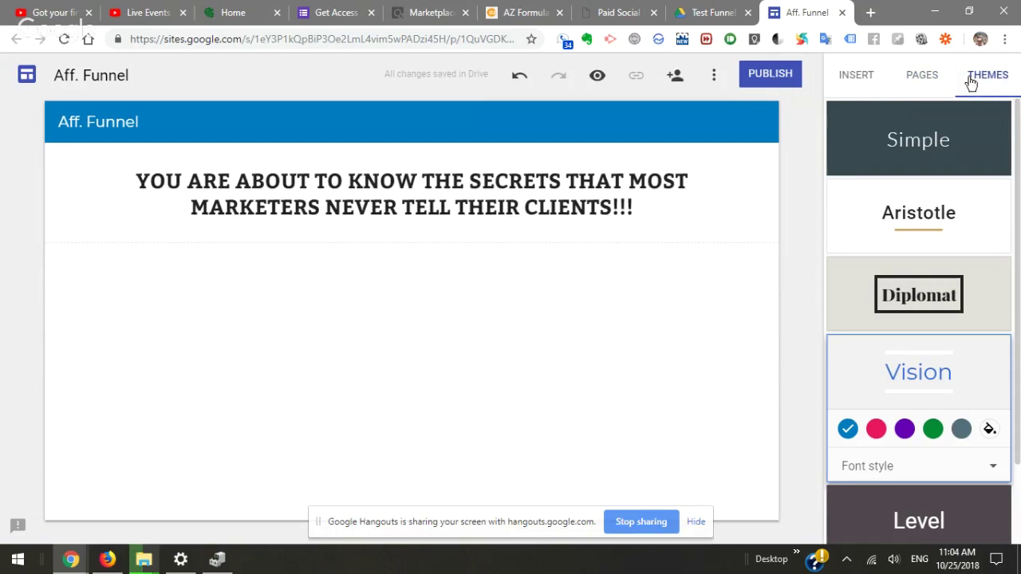
{"action": "left_click", "coordinate": [875, 432]}
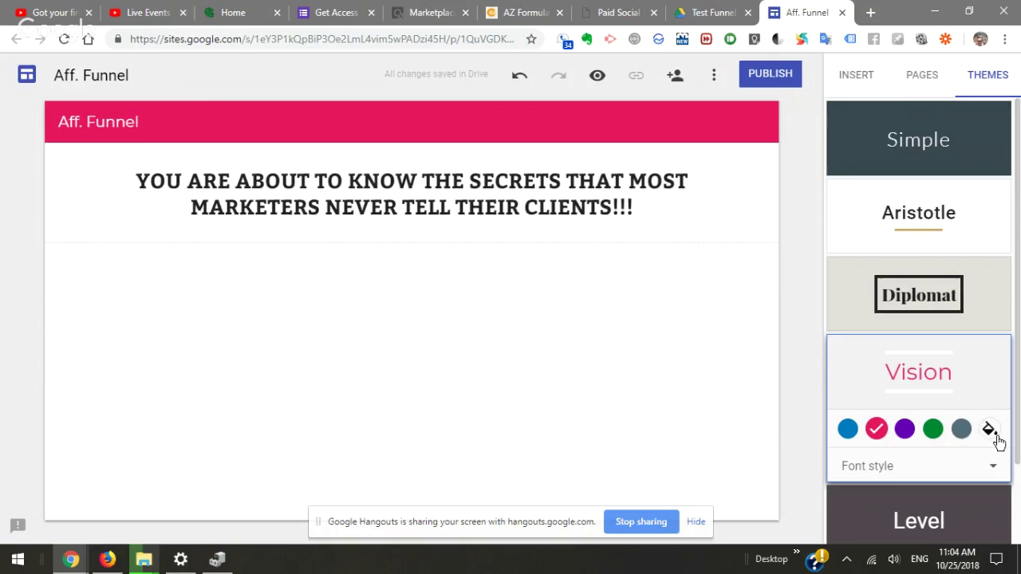
{"action": "left_click", "coordinate": [990, 433]}
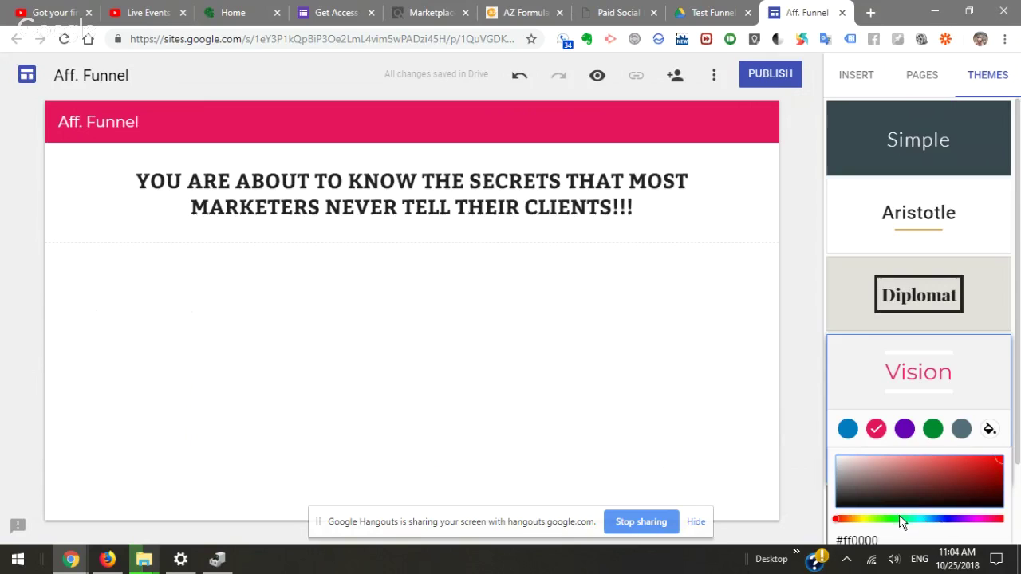
{"action": "left_click_drag", "start_coordinate": [838, 520], "coordinate": [837, 521]}
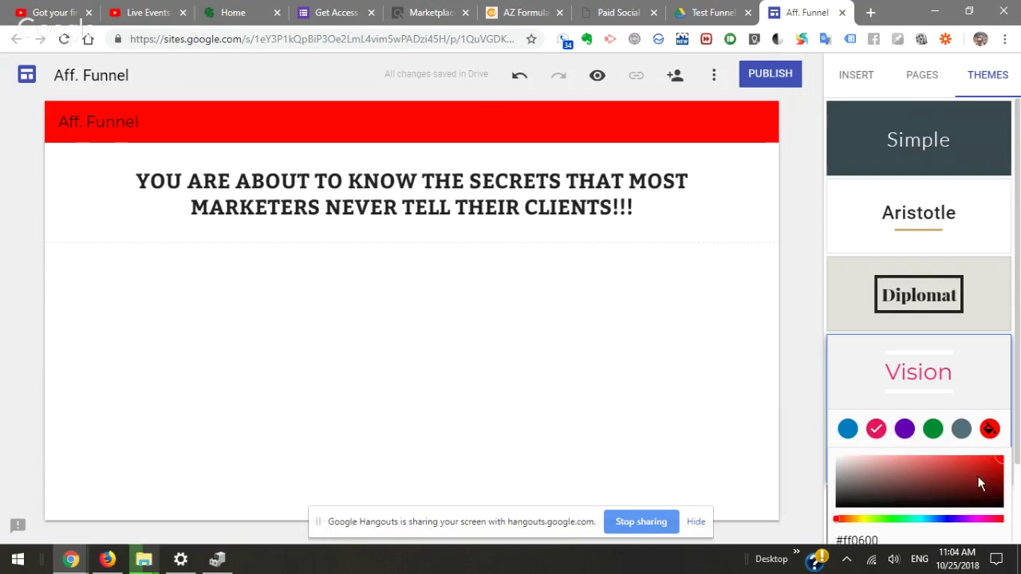
{"action": "left_click", "coordinate": [583, 338]}
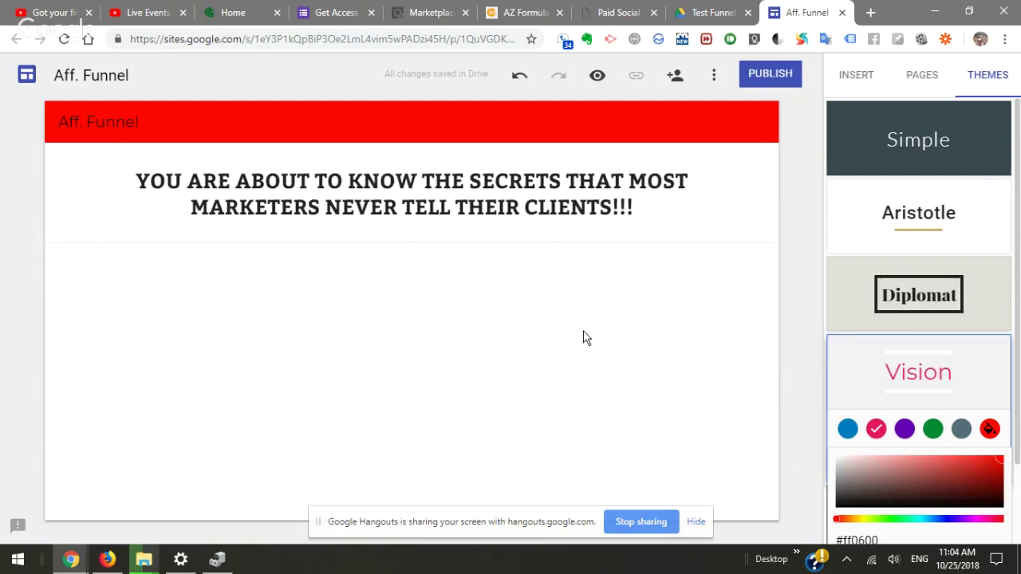
{"action": "left_click", "coordinate": [104, 216]}
{"action": "left_click", "coordinate": [27, 170]}
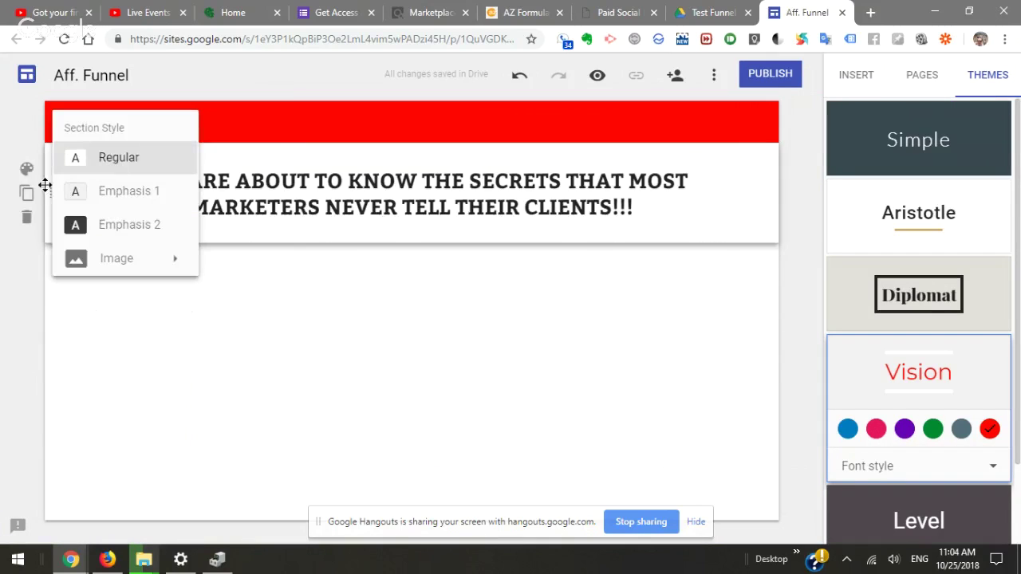
{"action": "left_click", "coordinate": [292, 130]}
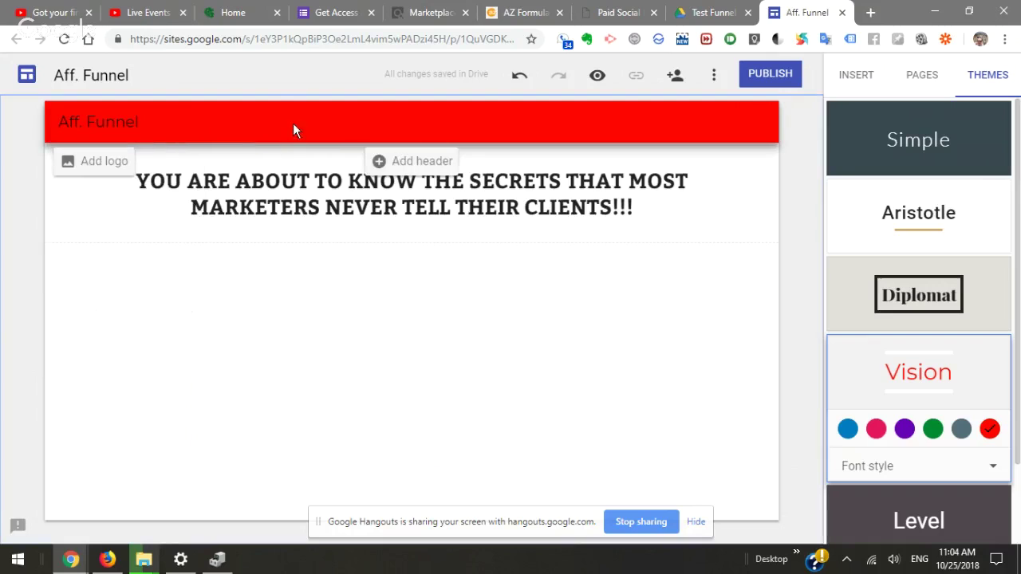
{"action": "left_click", "coordinate": [413, 163]}
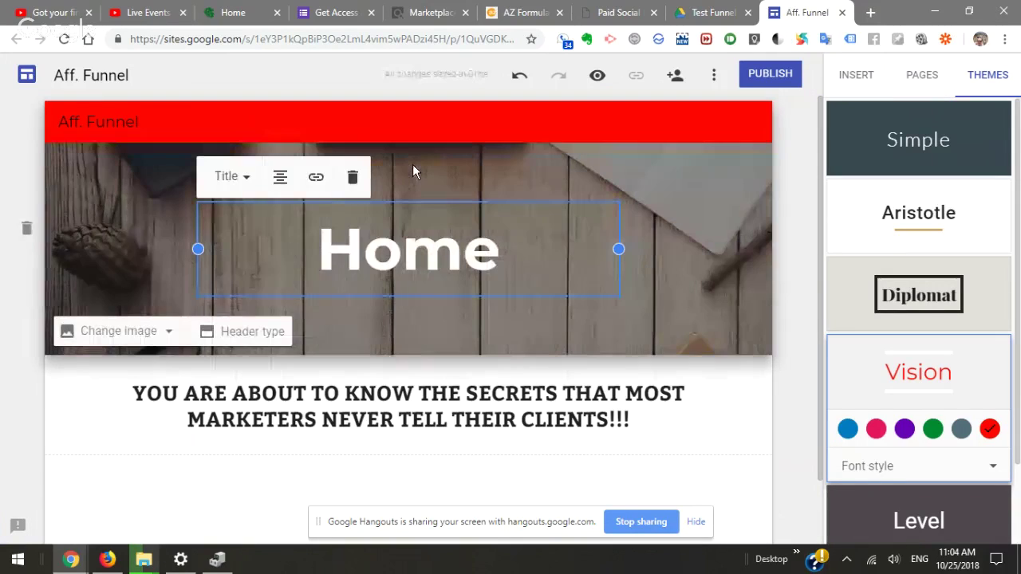
{"action": "left_click", "coordinate": [86, 423]}
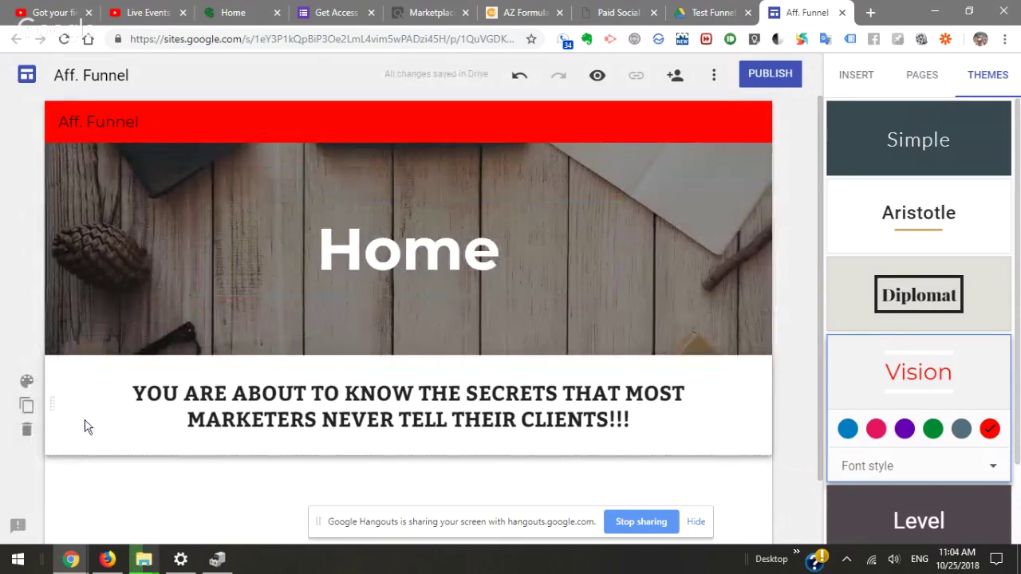
{"action": "left_click", "coordinate": [25, 385]}
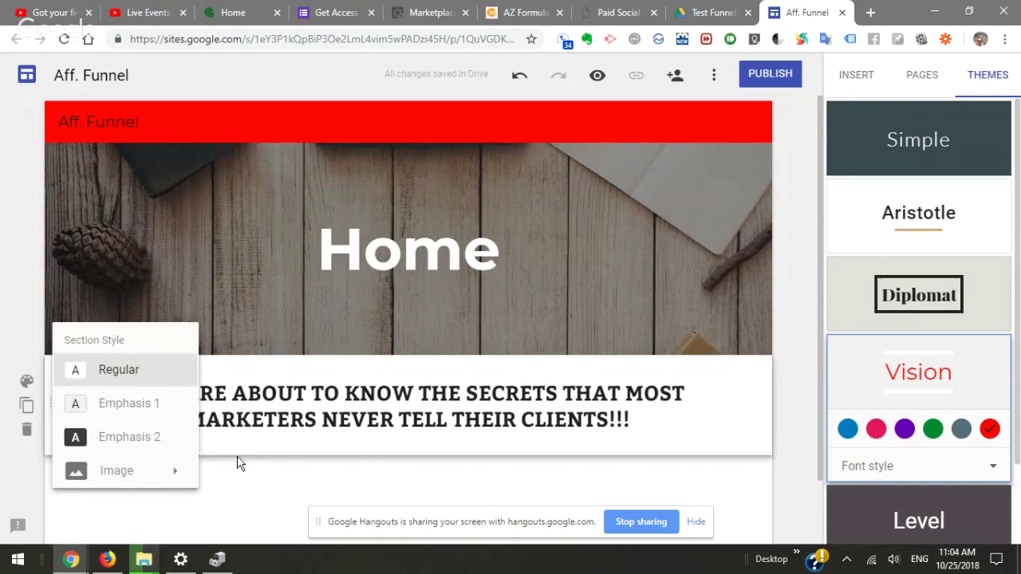
{"action": "left_click", "coordinate": [549, 423]}
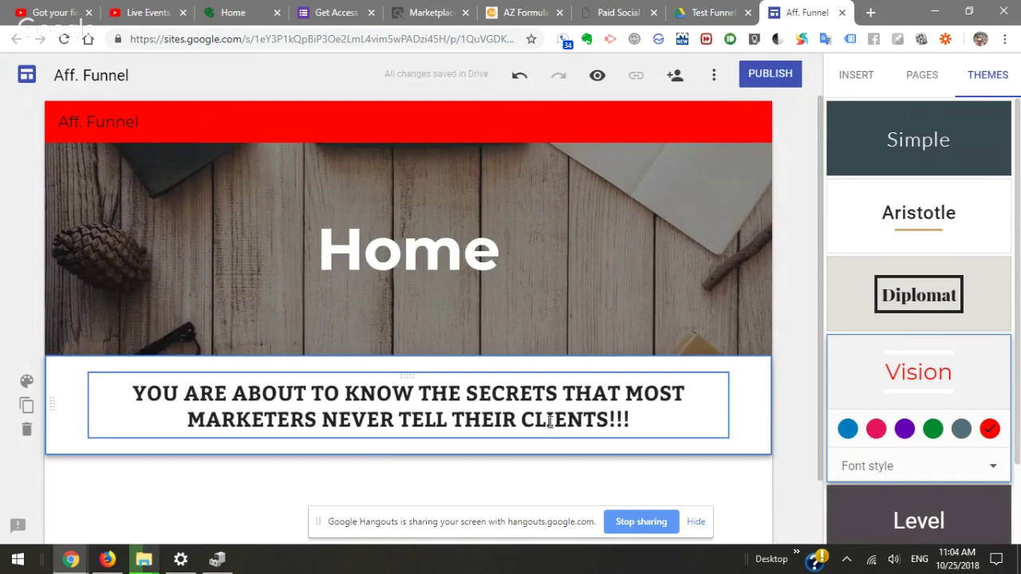
{"action": "left_click", "coordinate": [706, 301]}
{"action": "left_click", "coordinate": [26, 232]}
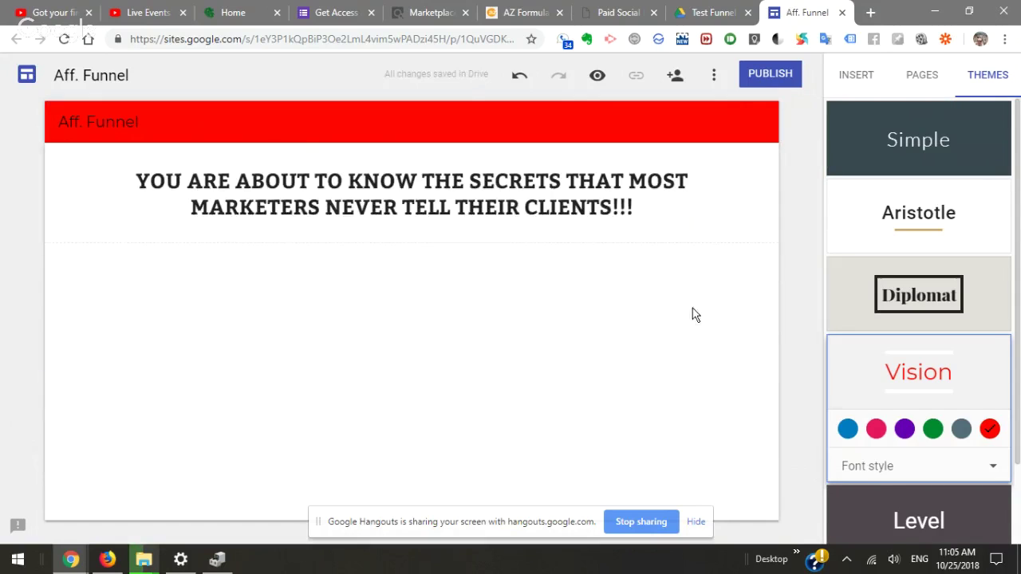
{"action": "left_click", "coordinate": [962, 466]}
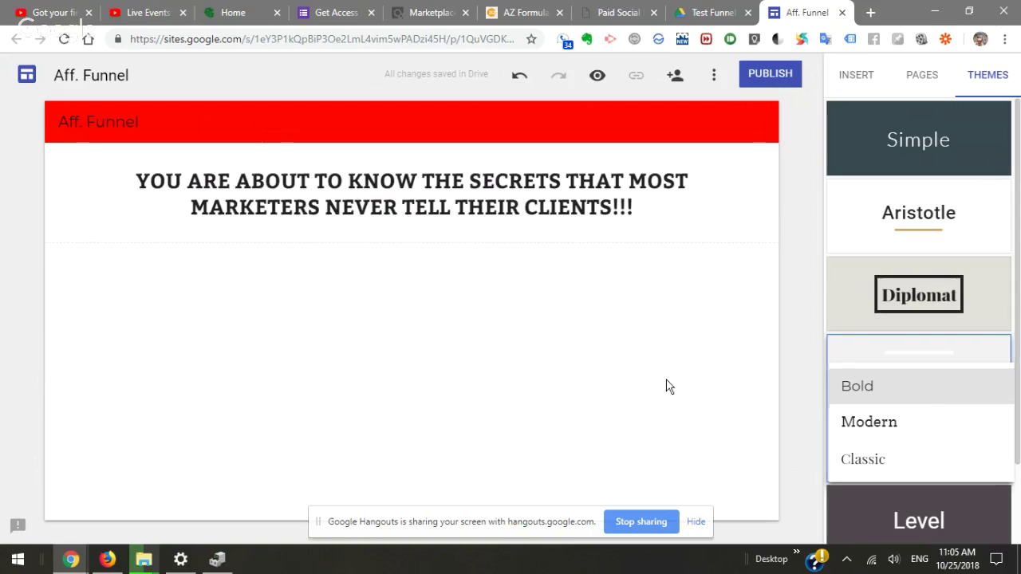
{"action": "left_click", "coordinate": [661, 237]}
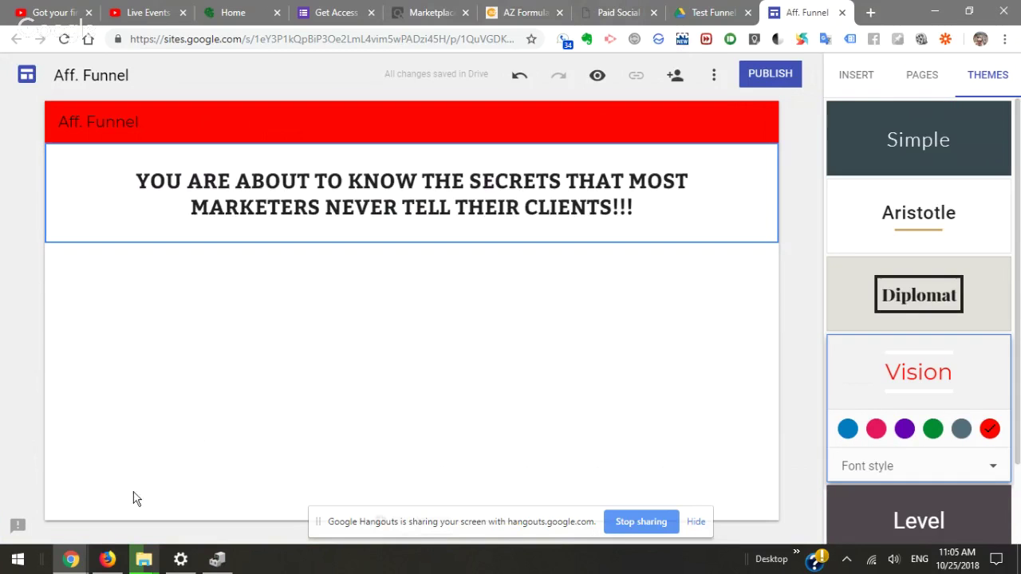
Switch to the ClickFunnels template and copy all the body text under "INSIDE YOU WILL LEARN...", from "Lorem ipsum" through "Aenean laoreet."
{"action": "left_click", "coordinate": [103, 561]}
{"action": "left_click", "coordinate": [71, 561]}
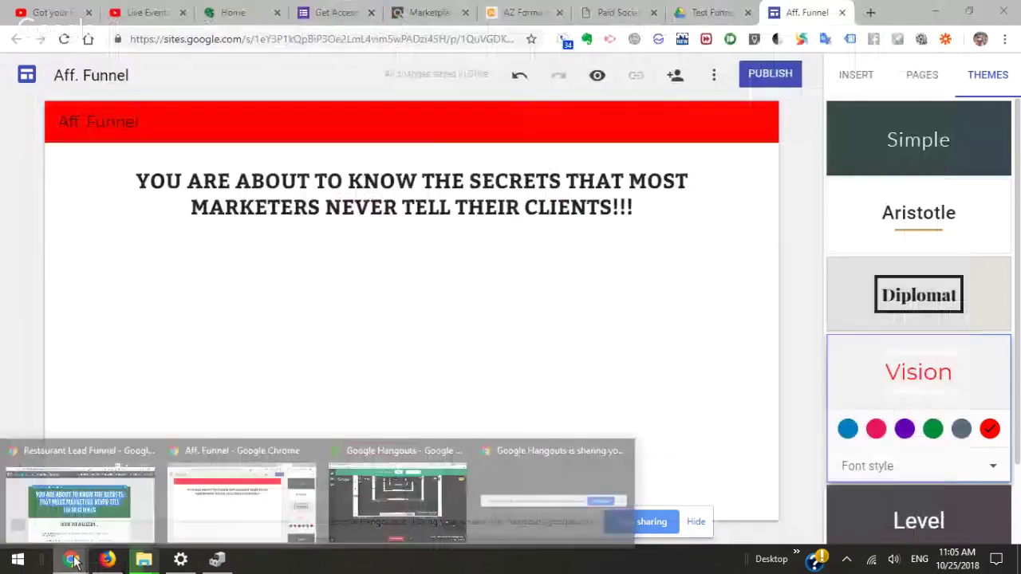
{"action": "left_click", "coordinate": [78, 511]}
{"action": "scroll", "coordinate": [303, 405], "scroll_direction": "down", "scroll_amount": 5}
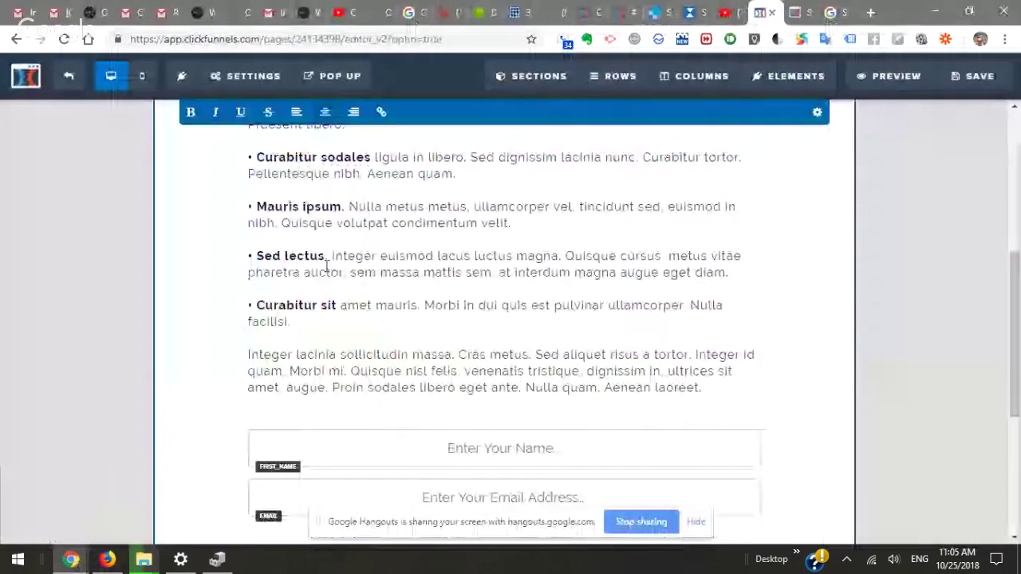
{"action": "scroll", "coordinate": [256, 237], "scroll_direction": "up", "scroll_amount": 2}
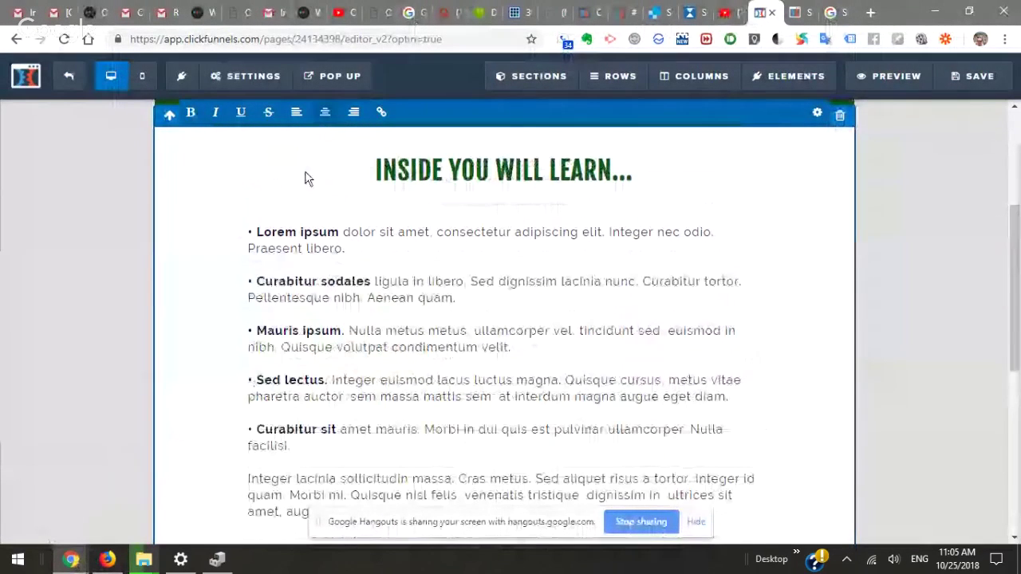
{"action": "left_click_drag", "start_coordinate": [254, 233], "coordinate": [718, 350]}
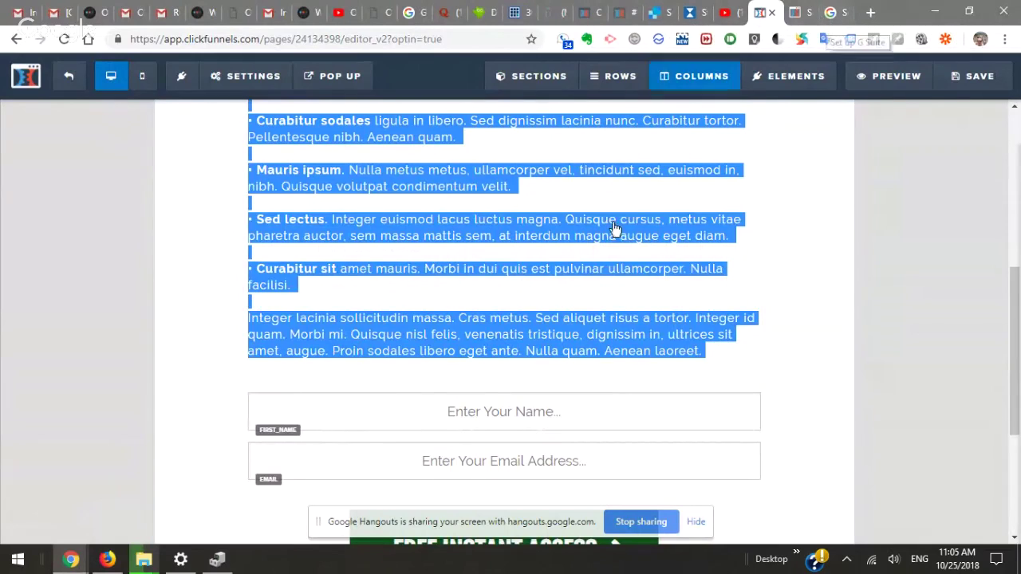
Return to the Google Sites page and paste the copied text into a new text box below the headline
{"action": "left_click", "coordinate": [935, 11]}
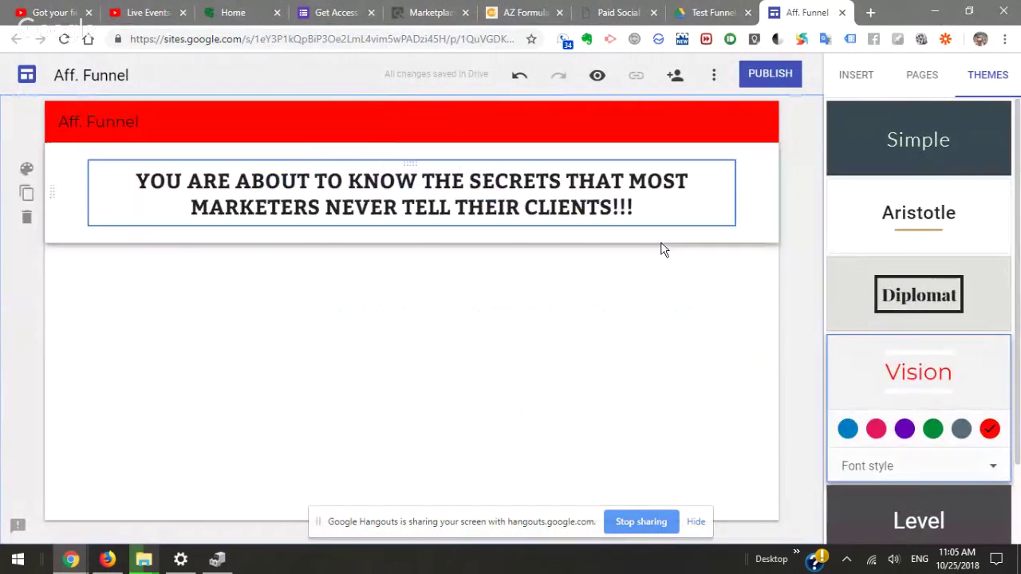
{"action": "left_click", "coordinate": [857, 76]}
{"action": "left_click", "coordinate": [878, 138]}
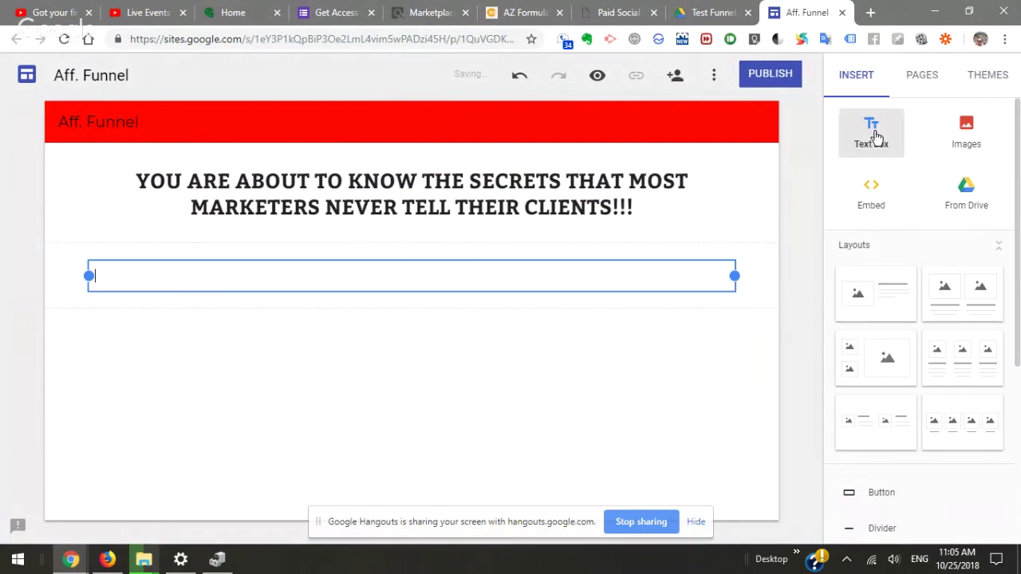
{"action": "key", "text": "ctrl+v"}
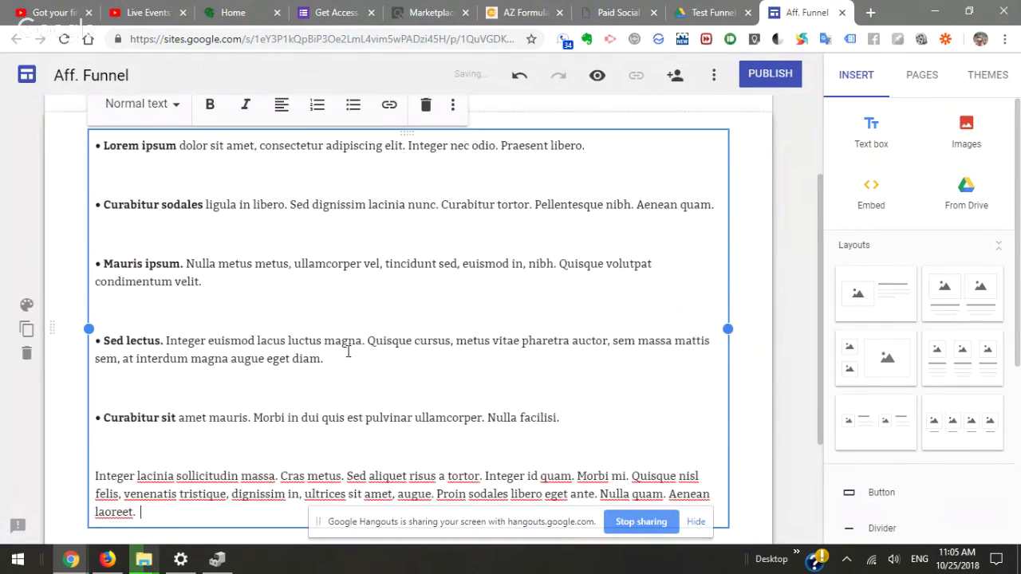
Insert another text box and move it between the headline and the pasted bullet text
{"action": "left_click", "coordinate": [875, 135]}
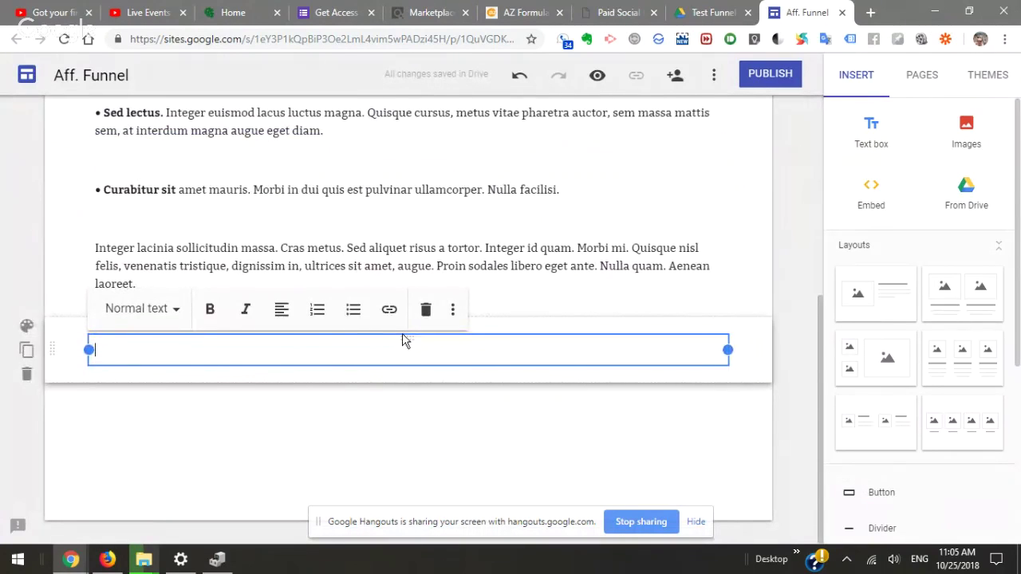
{"action": "left_click_drag", "start_coordinate": [403, 341], "coordinate": [423, 245]}
{"action": "left_click", "coordinate": [256, 184]}
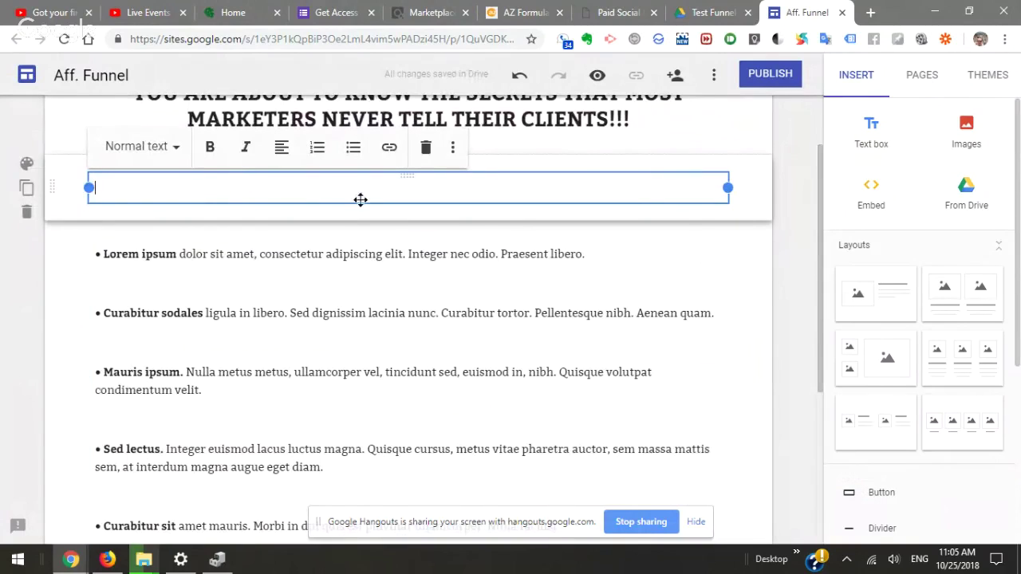
Give the new text box the Subheading style with centered alignment and enter "Inside You will Learn!" in it
{"action": "left_click", "coordinate": [170, 153]}
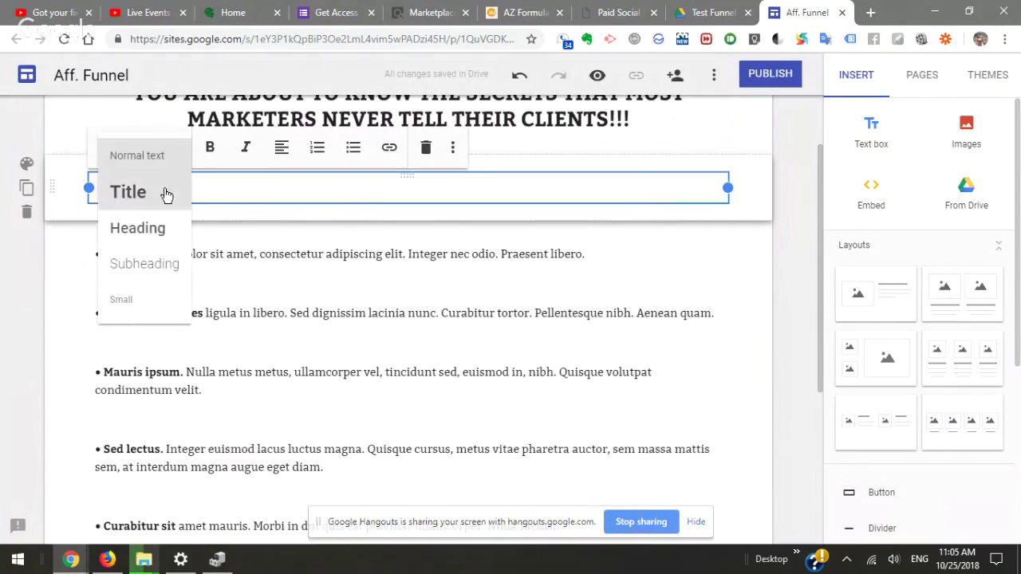
{"action": "left_click", "coordinate": [153, 264]}
{"action": "left_click", "coordinate": [223, 152]}
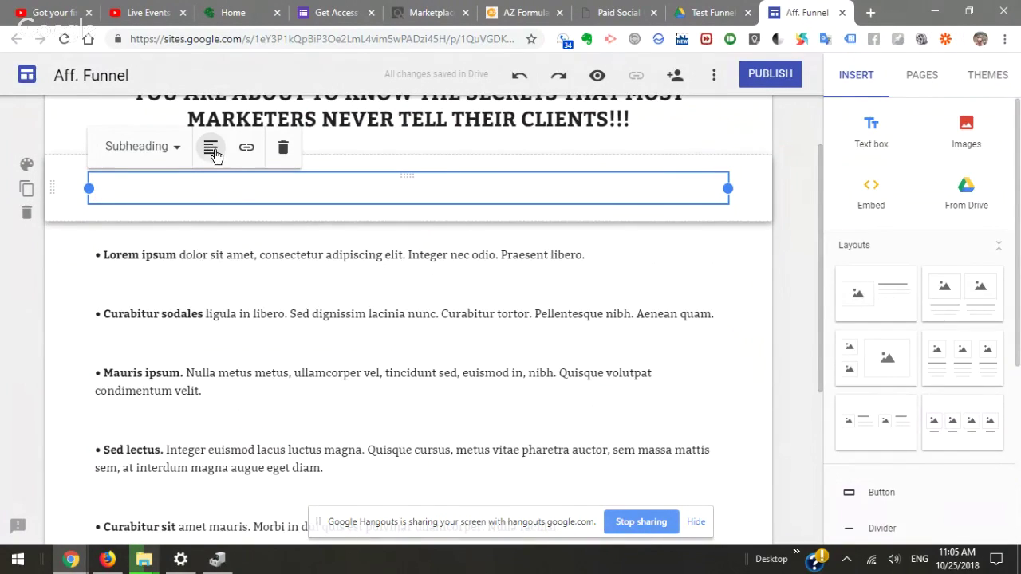
{"action": "left_click", "coordinate": [214, 188]}
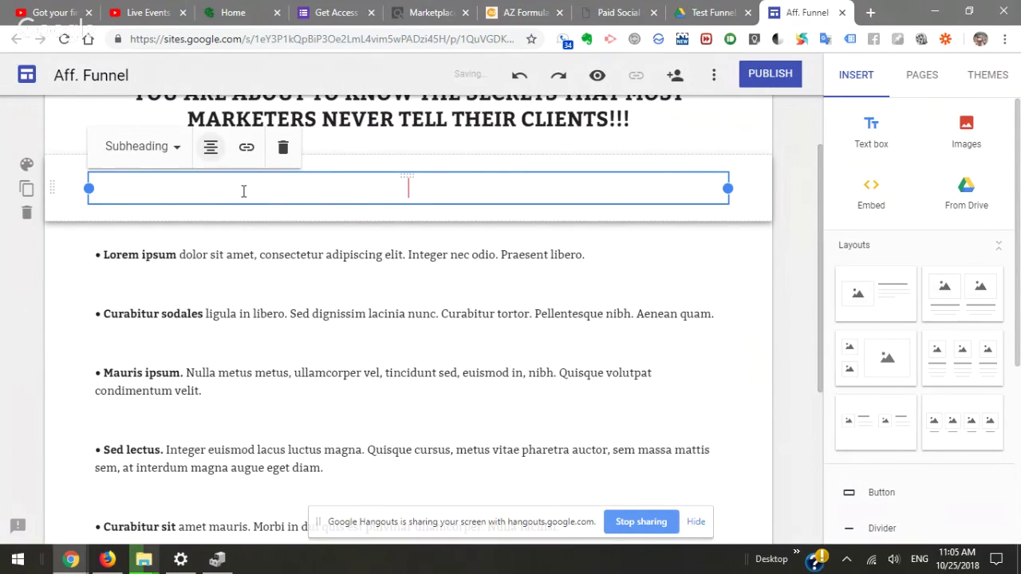
{"action": "type", "text": "Inside"}
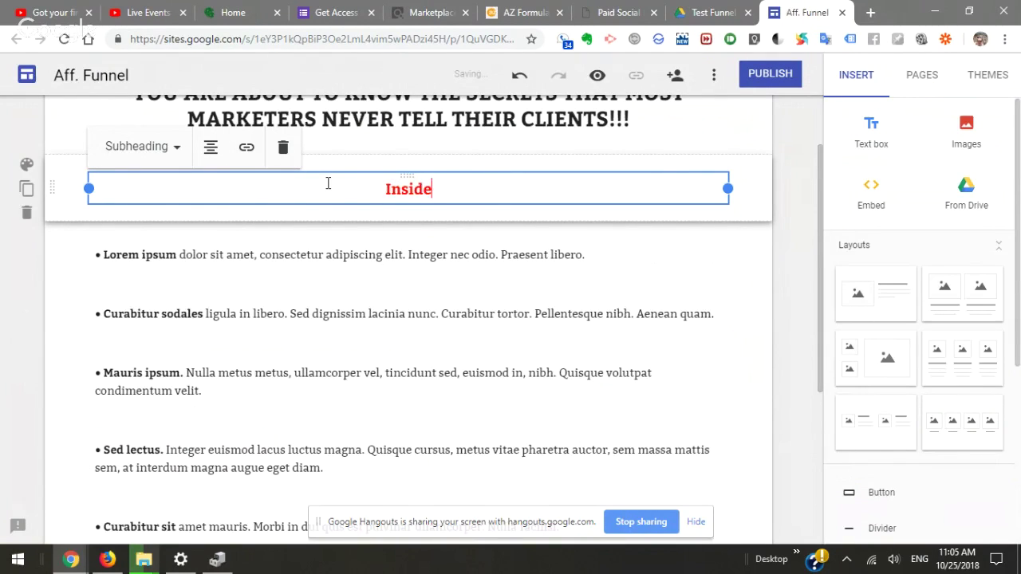
{"action": "type", "text": " You will Learn!"}
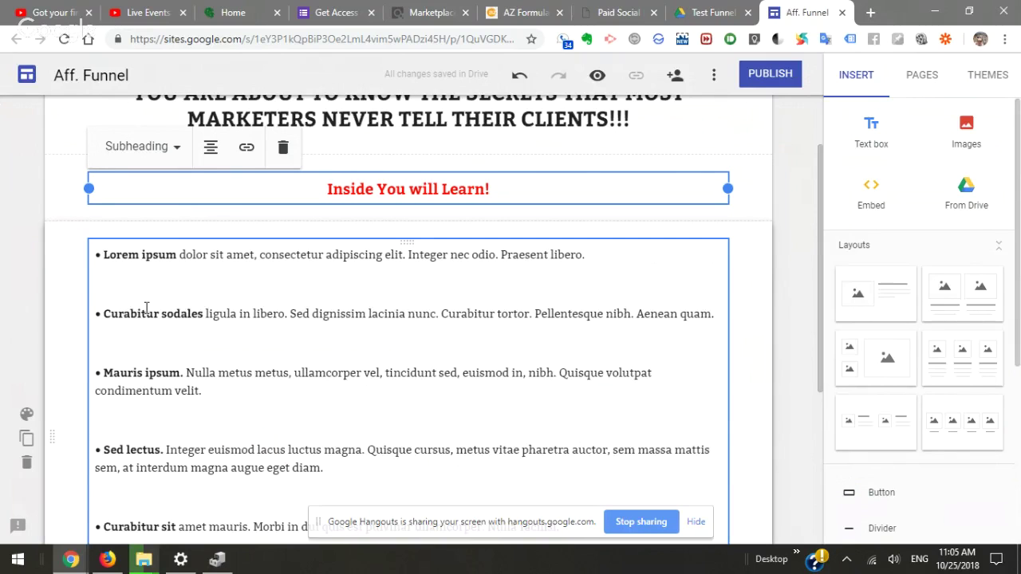
Examine the additional text formatting options for the pasted bullet text and the style options for its section
{"action": "left_click_drag", "start_coordinate": [148, 270], "coordinate": [572, 390]}
{"action": "scroll", "coordinate": [390, 408], "scroll_direction": "down", "scroll_amount": 3}
{"action": "left_click", "coordinate": [362, 304]}
{"action": "left_click", "coordinate": [329, 338]}
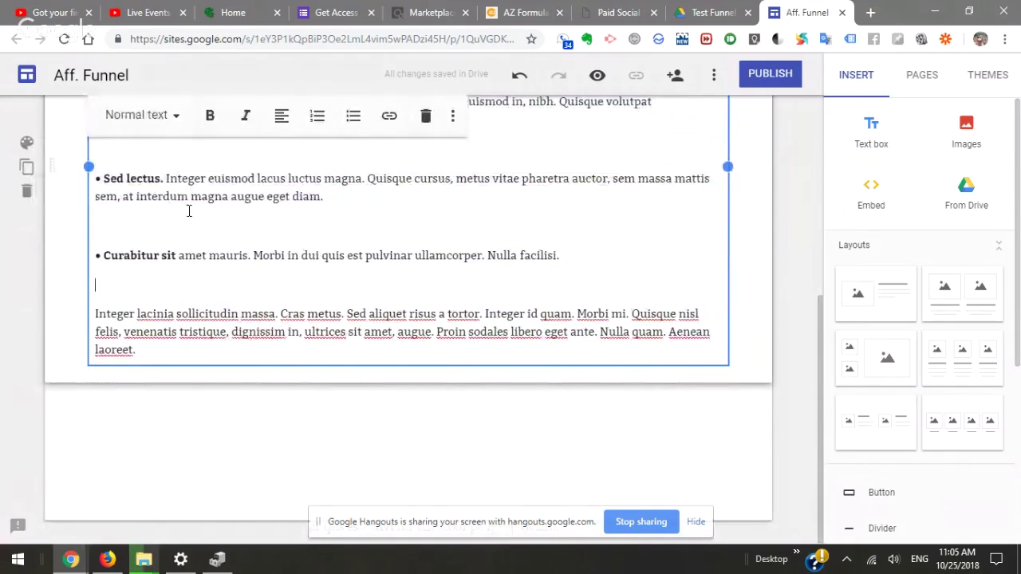
{"action": "left_click", "coordinate": [99, 177]}
{"action": "left_click_drag", "start_coordinate": [147, 351], "coordinate": [101, 343]}
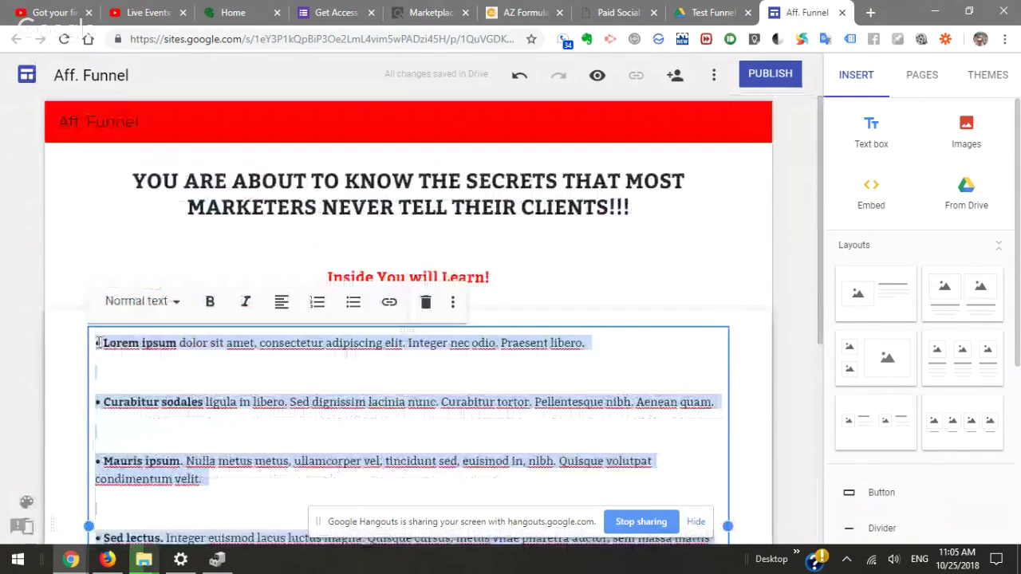
{"action": "left_click", "coordinate": [453, 302]}
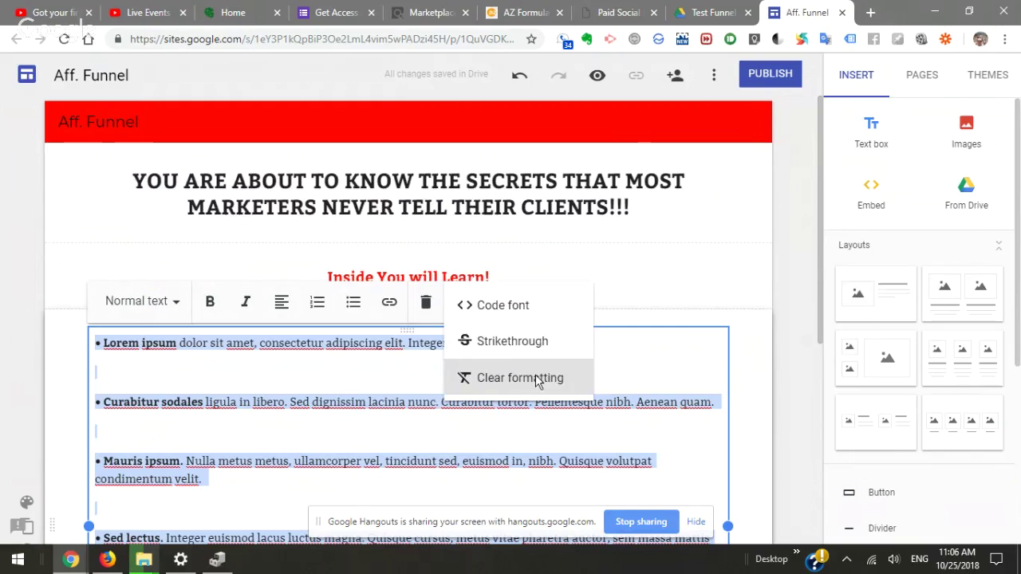
{"action": "left_click", "coordinate": [26, 502]}
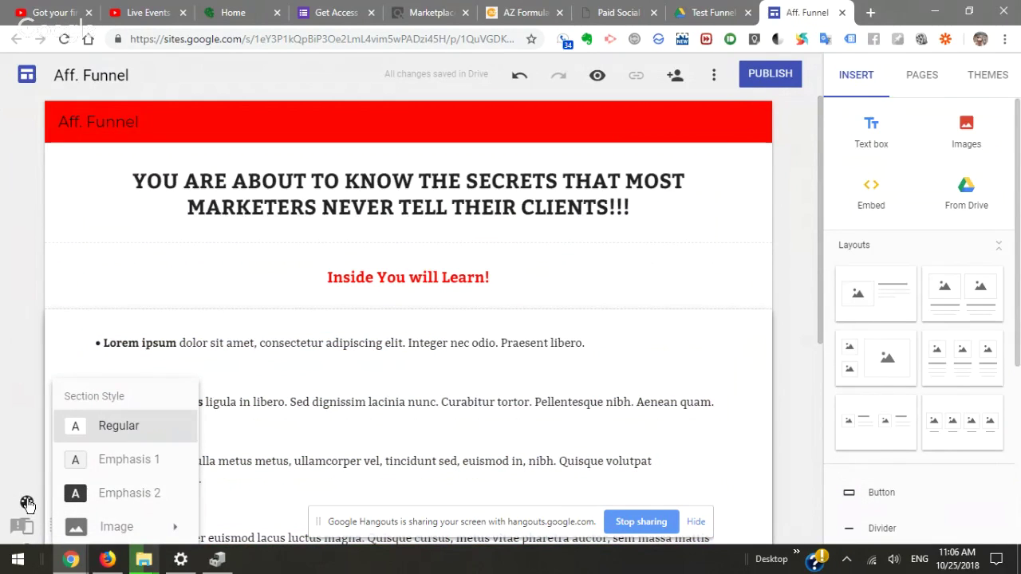
{"action": "left_click", "coordinate": [389, 403]}
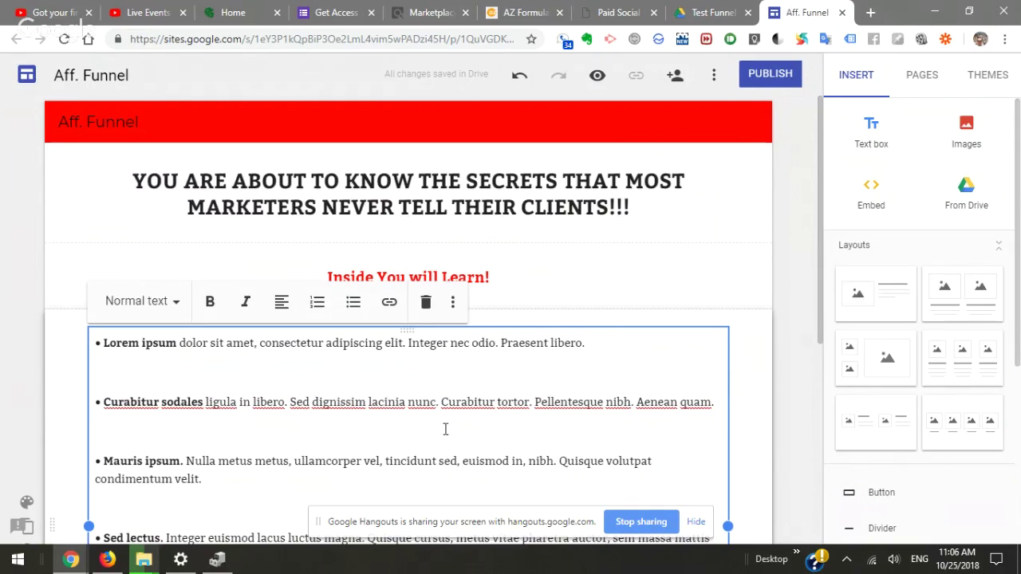
{"action": "left_click", "coordinate": [549, 262]}
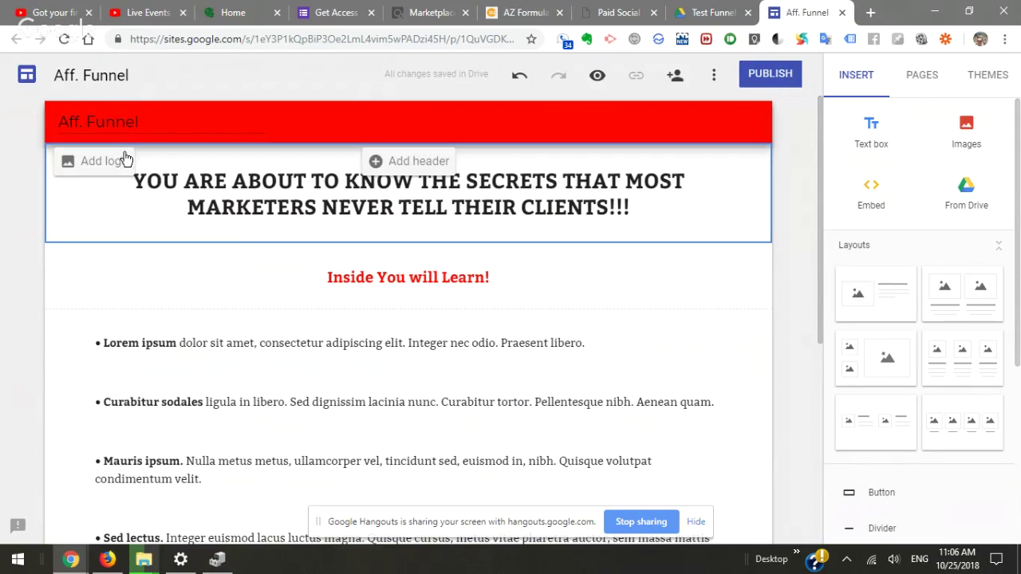
{"action": "scroll", "coordinate": [380, 367], "scroll_direction": "down", "scroll_amount": 4}
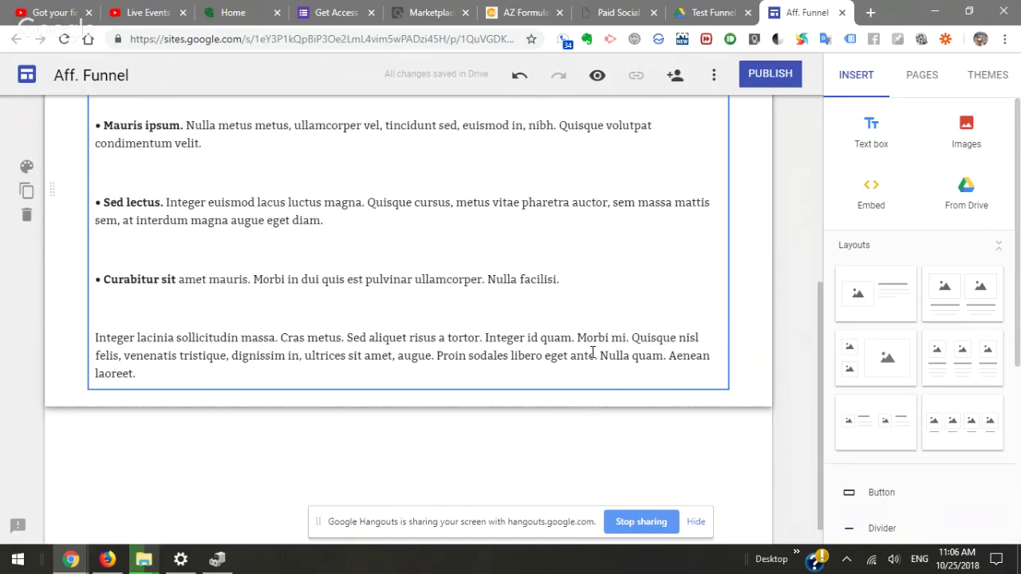
{"action": "scroll", "coordinate": [714, 240], "scroll_direction": "down", "scroll_amount": 1}
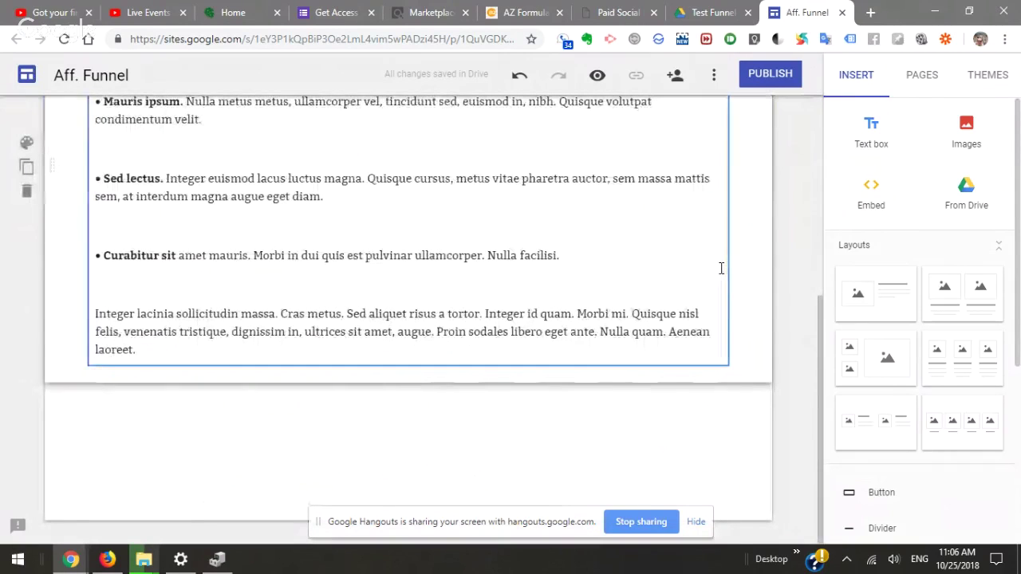
{"action": "left_click", "coordinate": [721, 269]}
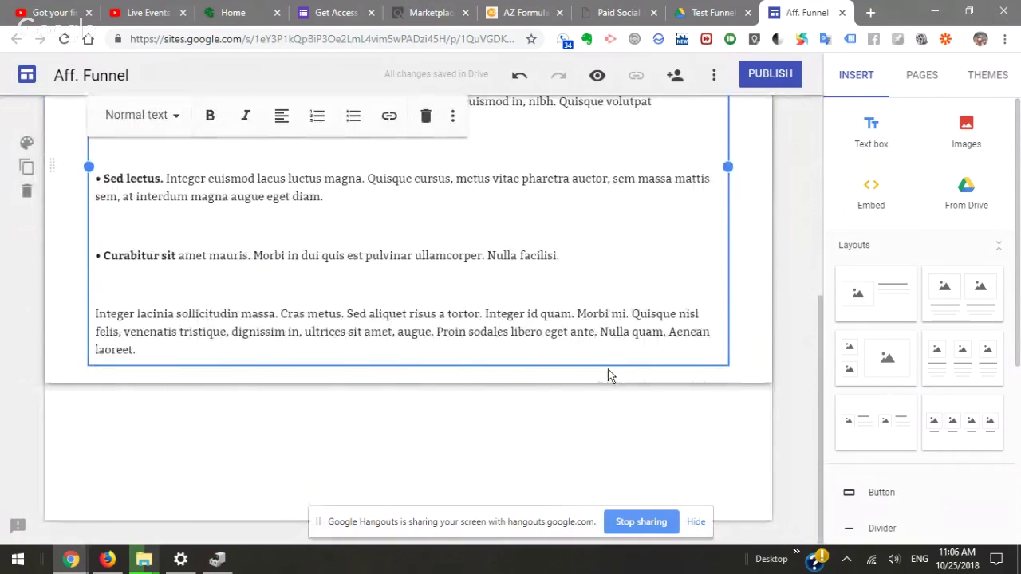
{"action": "left_click", "coordinate": [558, 288]}
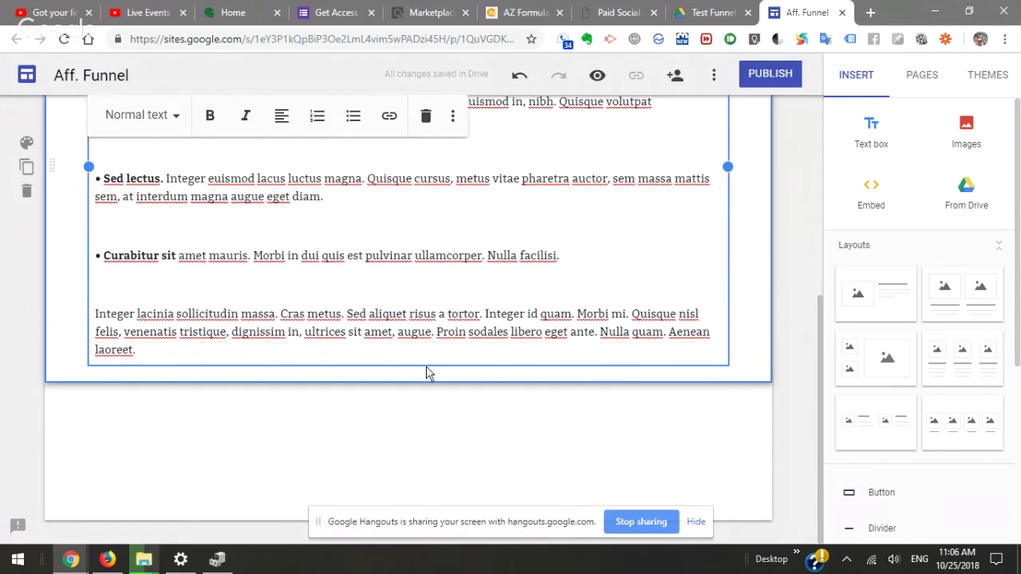
{"action": "left_click", "coordinate": [327, 349]}
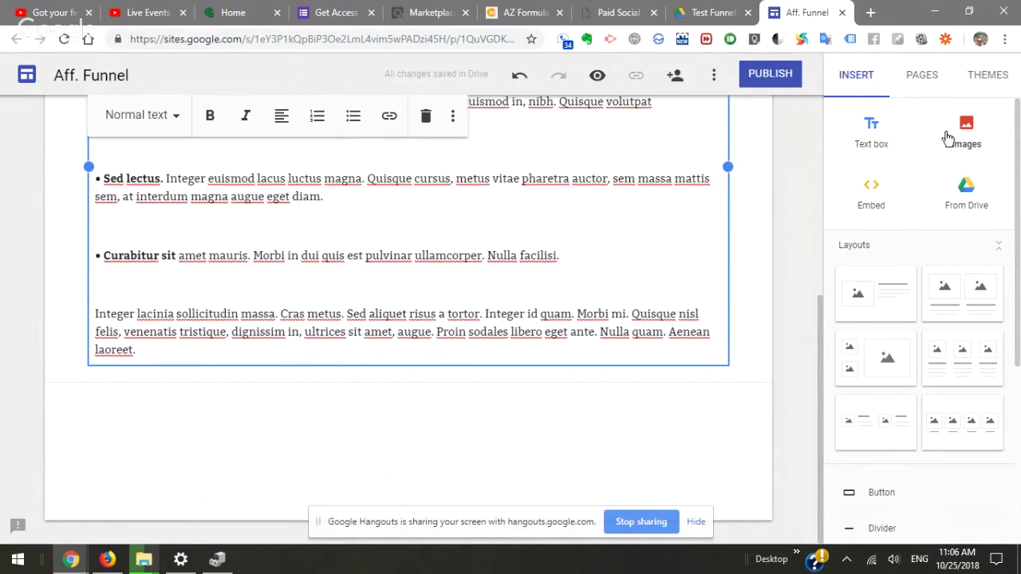
{"action": "scroll", "coordinate": [889, 303], "scroll_direction": "down", "scroll_amount": 3}
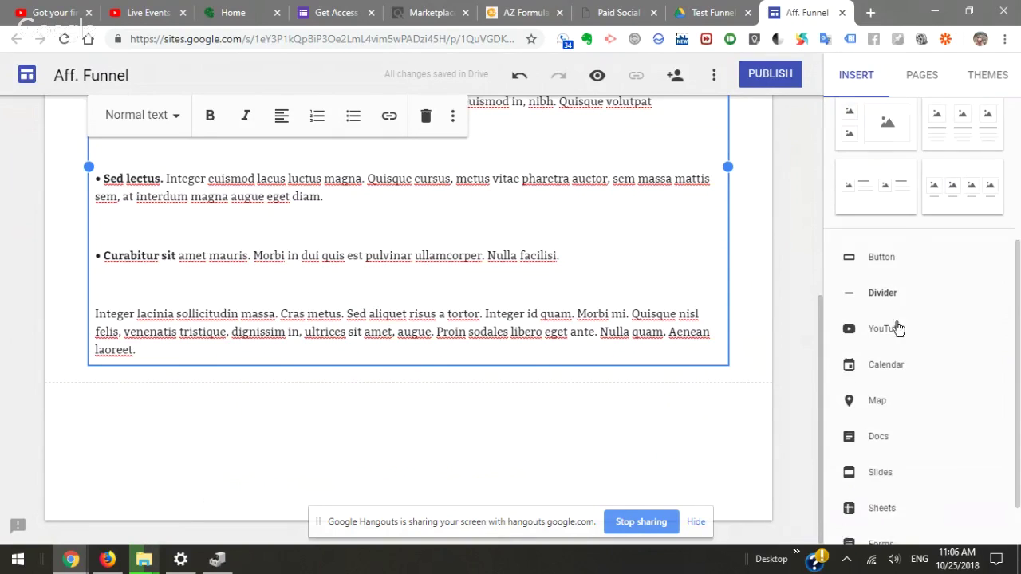
{"action": "left_click", "coordinate": [380, 408]}
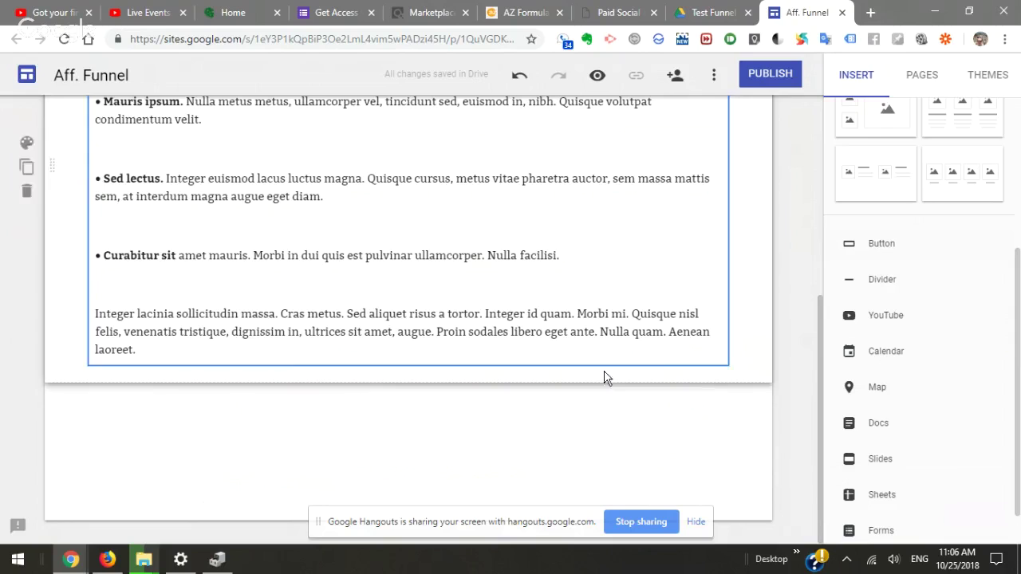
{"action": "left_click", "coordinate": [942, 244]}
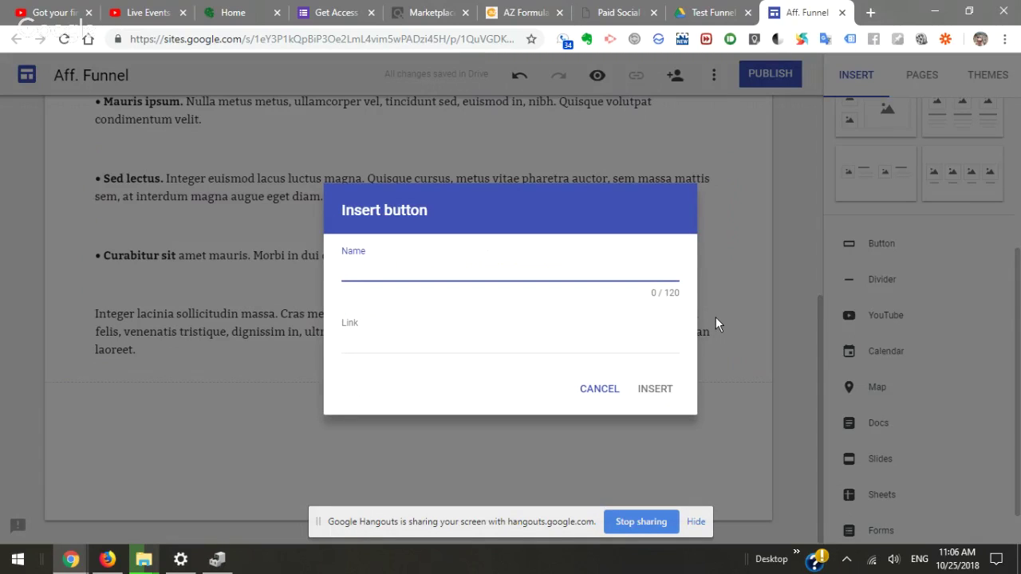
{"action": "type", "text": "SHOW ME HOW!"}
{"action": "left_click", "coordinate": [549, 338]}
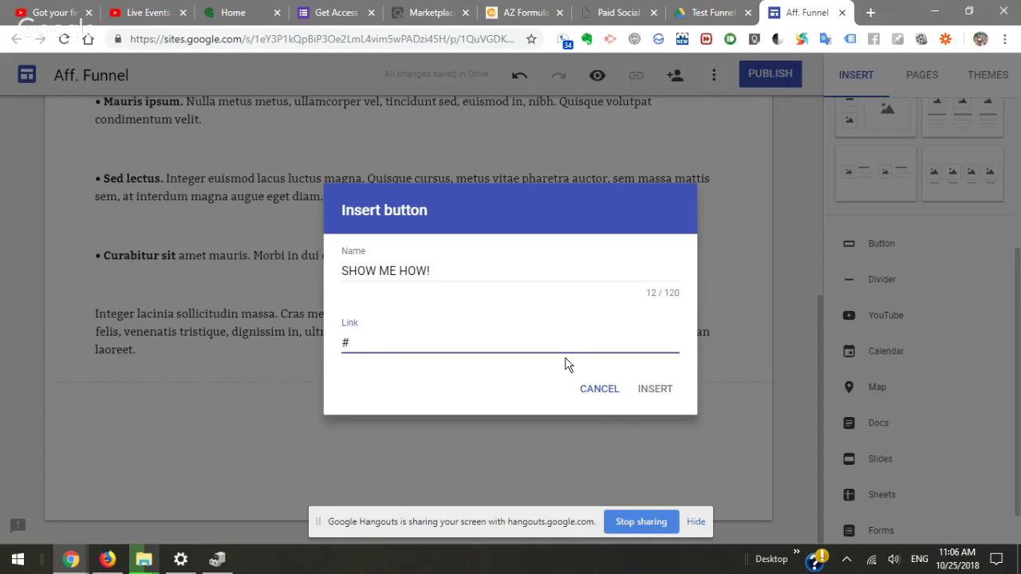
{"action": "type", "text": "http://www.google.com"}
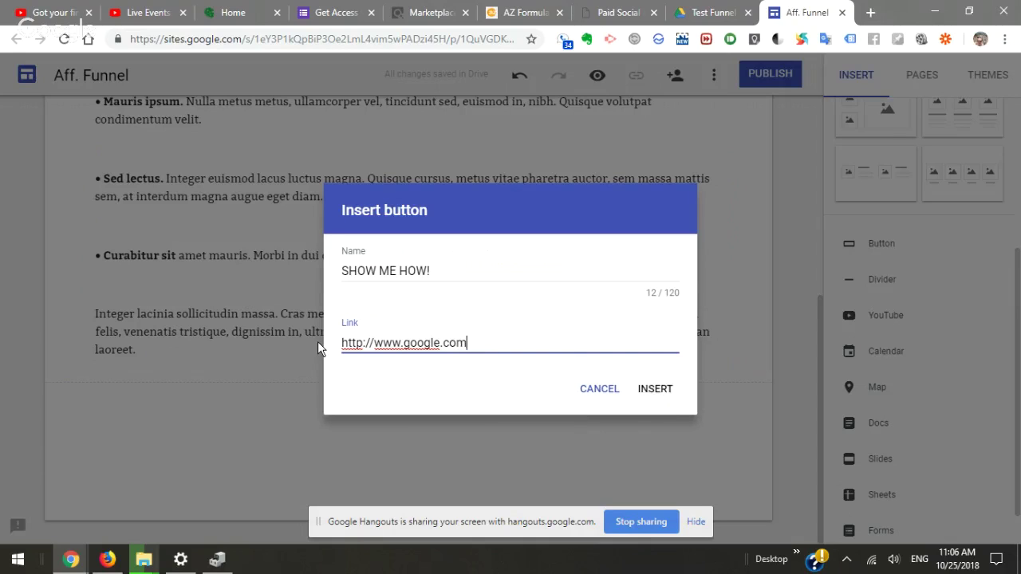
{"action": "key", "text": "Return"}
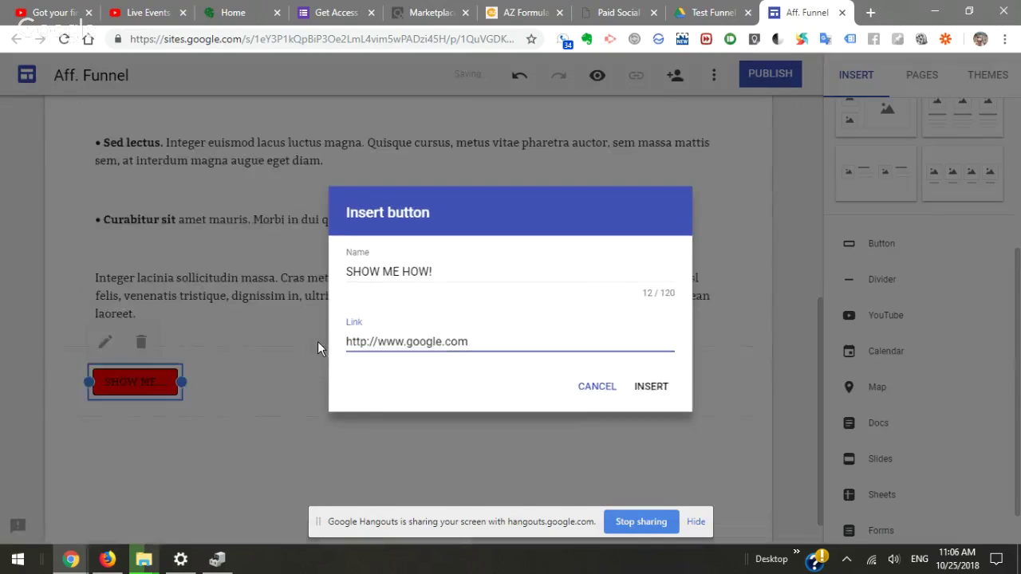
Move the new button to the horizontal centre of its section and widen it on both sides to fit its full label
{"action": "left_click_drag", "start_coordinate": [132, 343], "coordinate": [408, 351]}
{"action": "left_click", "coordinate": [432, 278]}
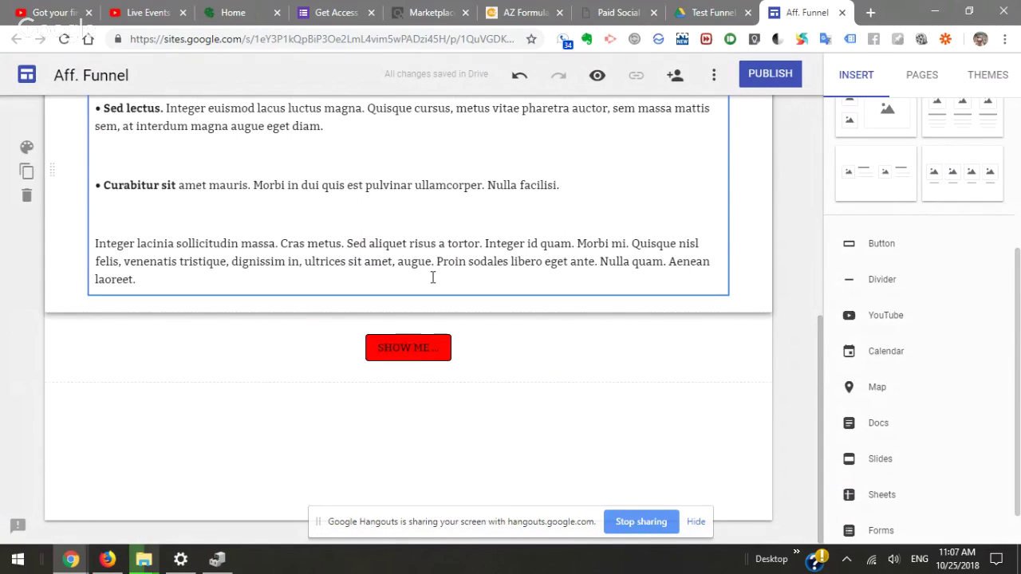
{"action": "left_click", "coordinate": [594, 320]}
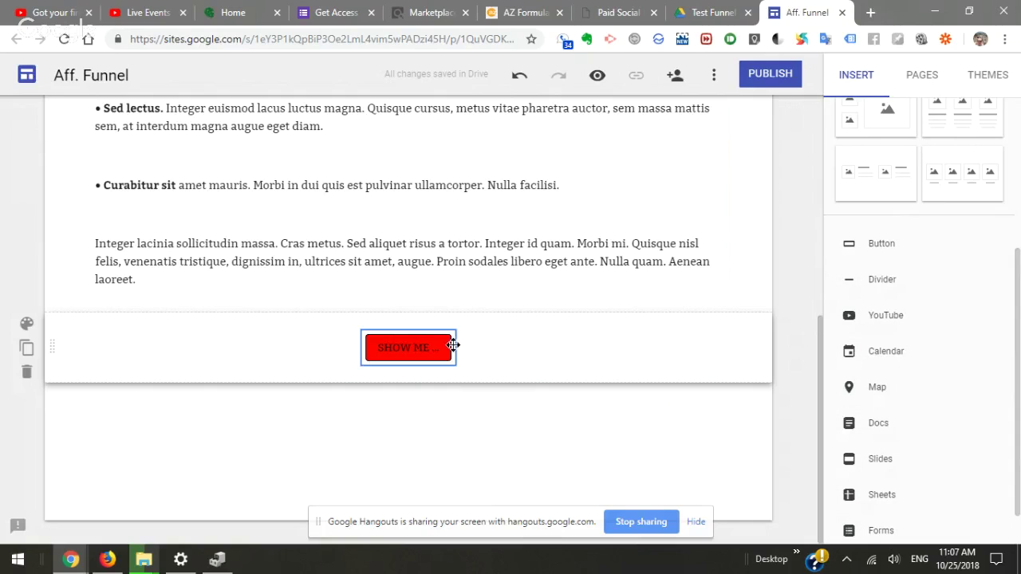
{"action": "mouse_move", "coordinate": [402, 348]}
{"action": "left_mouse_down"}
{"action": "mouse_move", "coordinate": [456, 349]}
{"action": "mouse_move", "coordinate": [401, 348]}
{"action": "left_mouse_up"}
{"action": "left_click", "coordinate": [408, 342]}
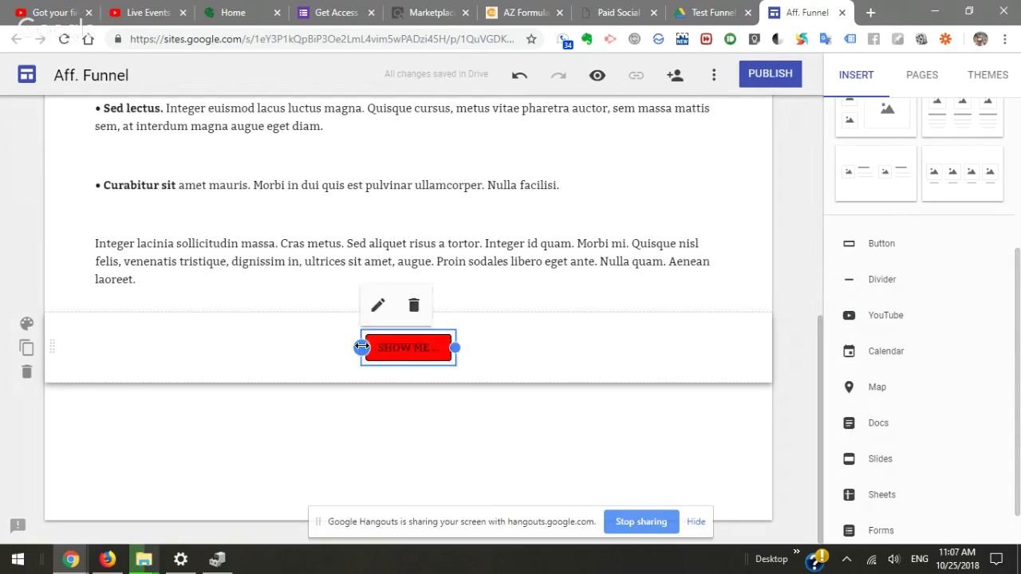
{"action": "left_click_drag", "start_coordinate": [362, 348], "coordinate": [307, 348]}
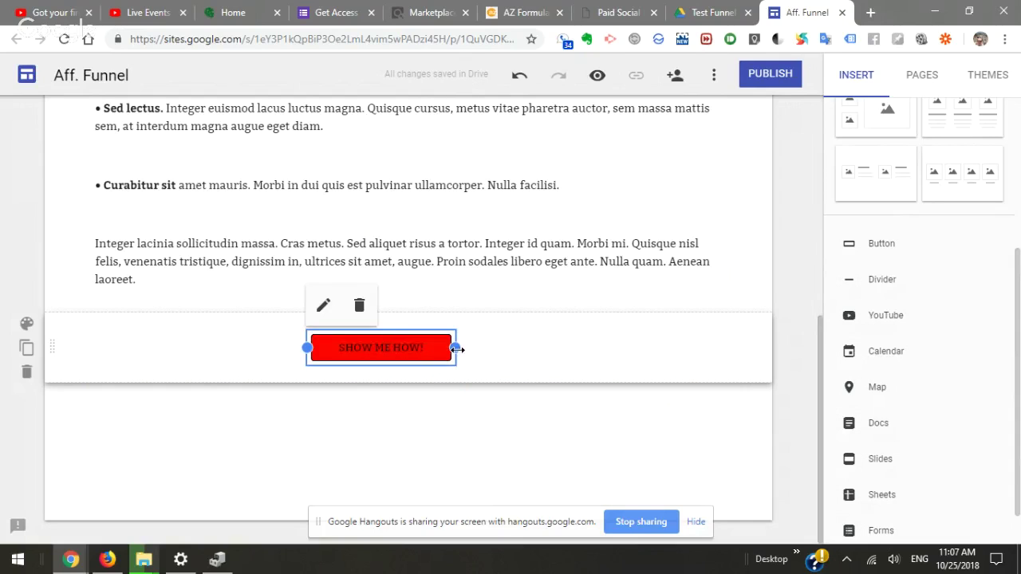
{"action": "left_click_drag", "start_coordinate": [457, 350], "coordinate": [392, 349]}
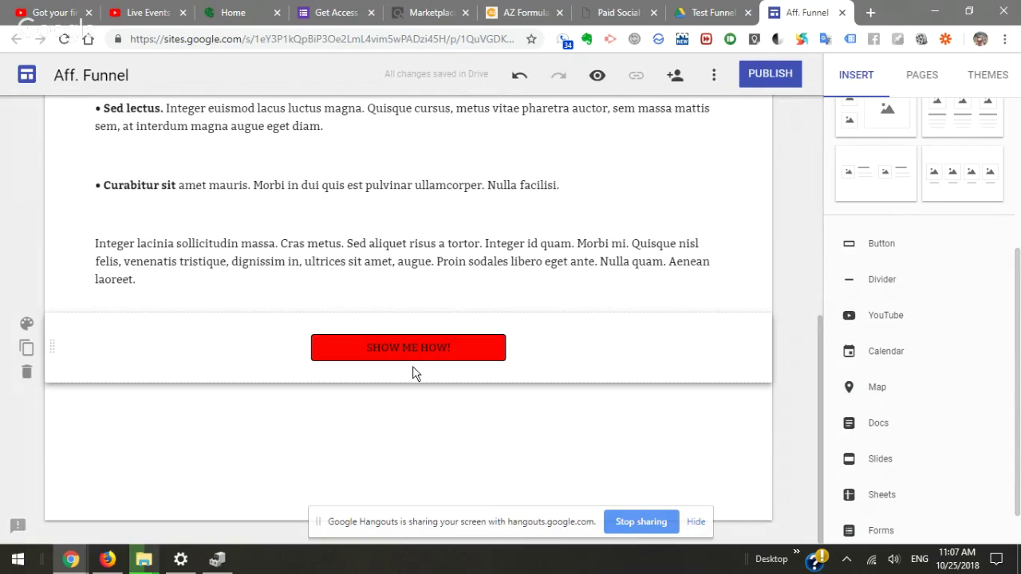
{"action": "left_click", "coordinate": [708, 13]}
{"action": "left_click", "coordinate": [800, 12]}
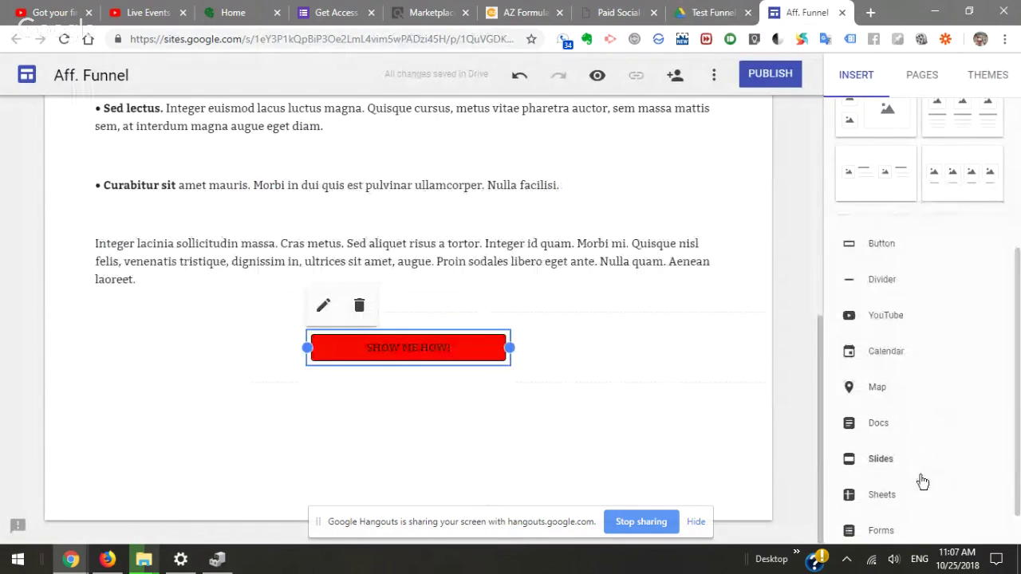
{"action": "left_click", "coordinate": [893, 533]}
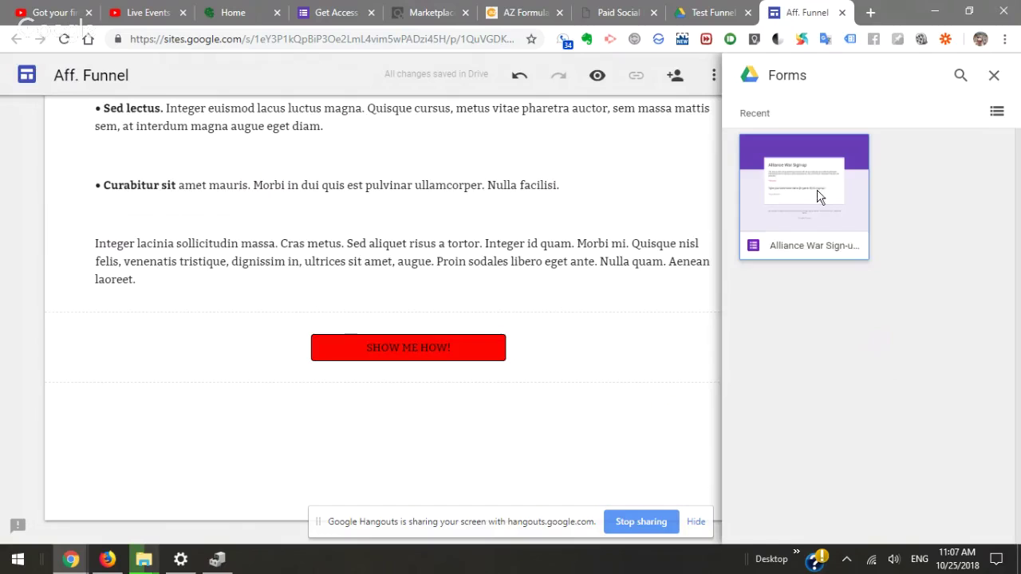
{"action": "left_click", "coordinate": [818, 196]}
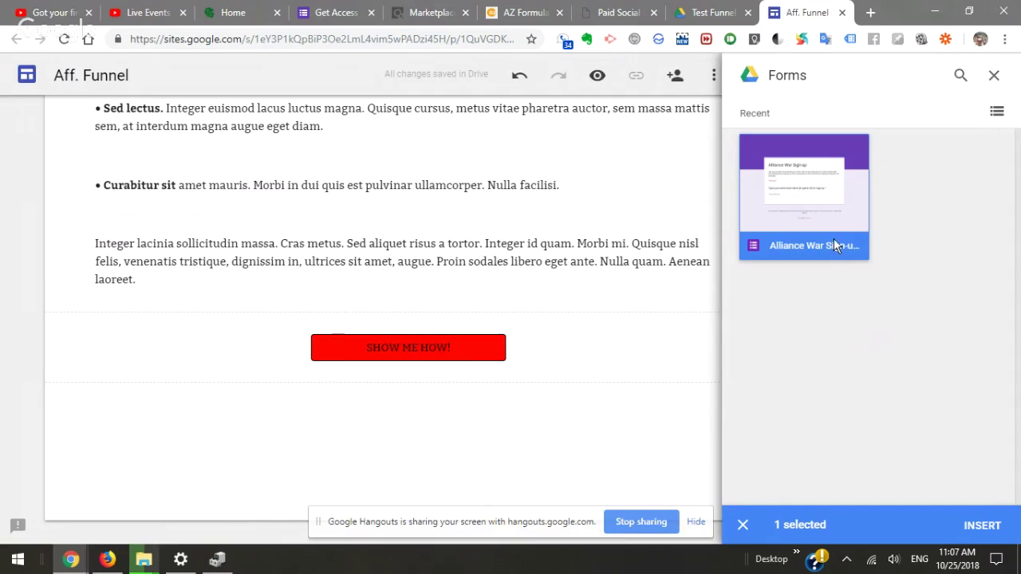
{"action": "left_click", "coordinate": [743, 525]}
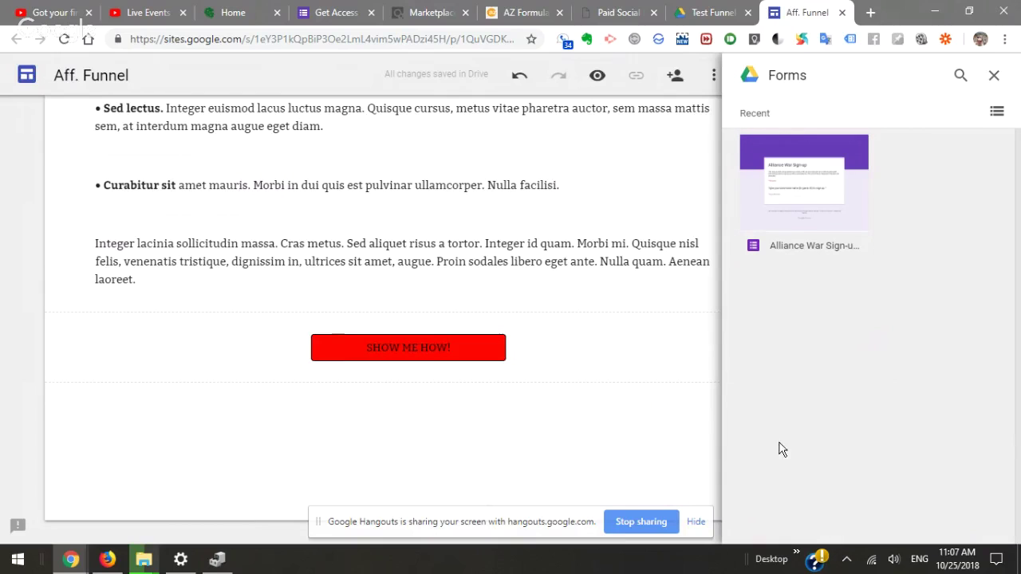
{"action": "left_click", "coordinate": [996, 111]}
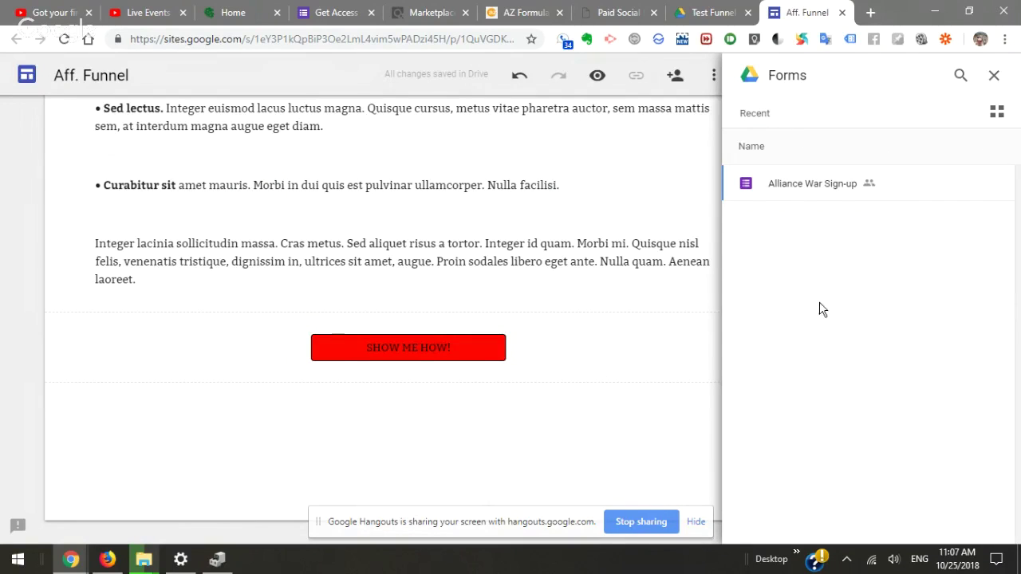
{"action": "left_click", "coordinate": [994, 75]}
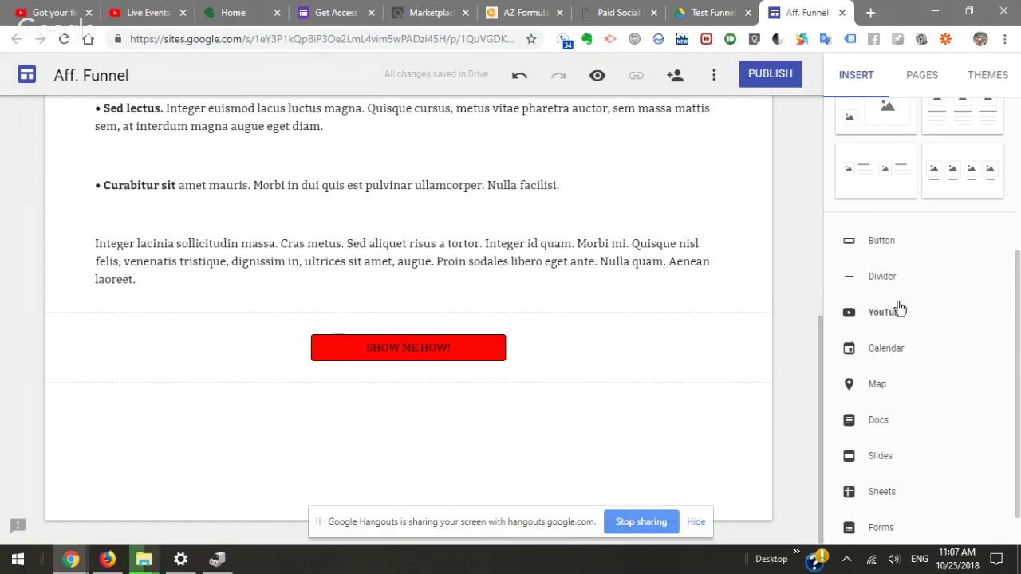
Insert a divider and move it between the body text and the "SHOW ME HOW!" button
{"action": "scroll", "coordinate": [895, 343], "scroll_direction": "down", "scroll_amount": 1}
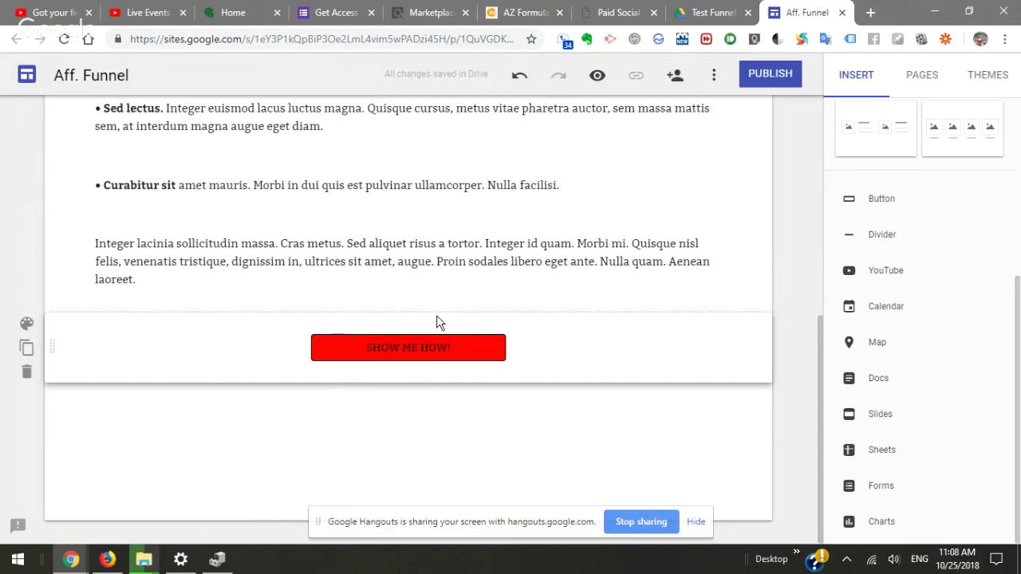
{"action": "left_click", "coordinate": [923, 239]}
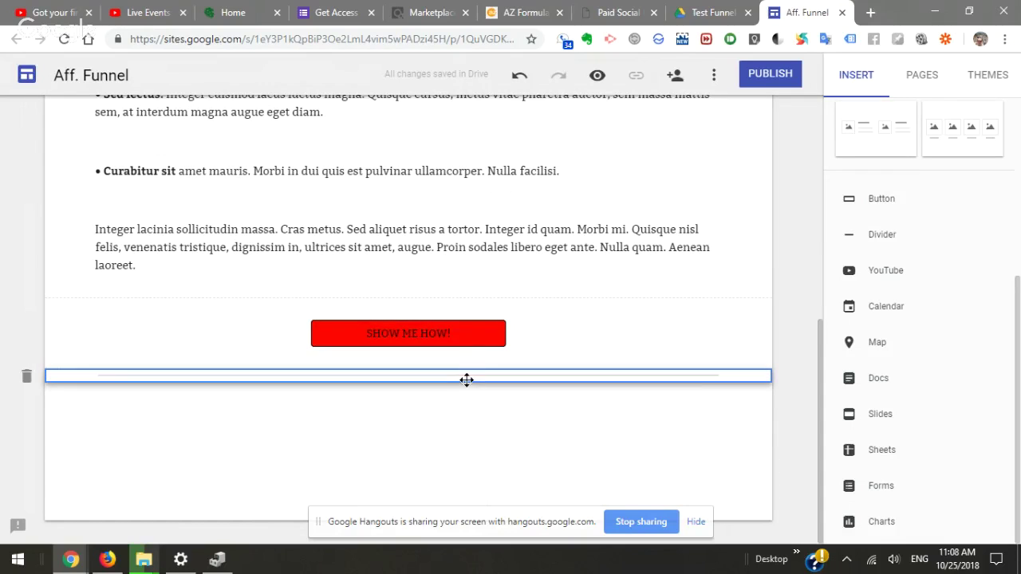
{"action": "left_click_drag", "start_coordinate": [466, 379], "coordinate": [469, 304]}
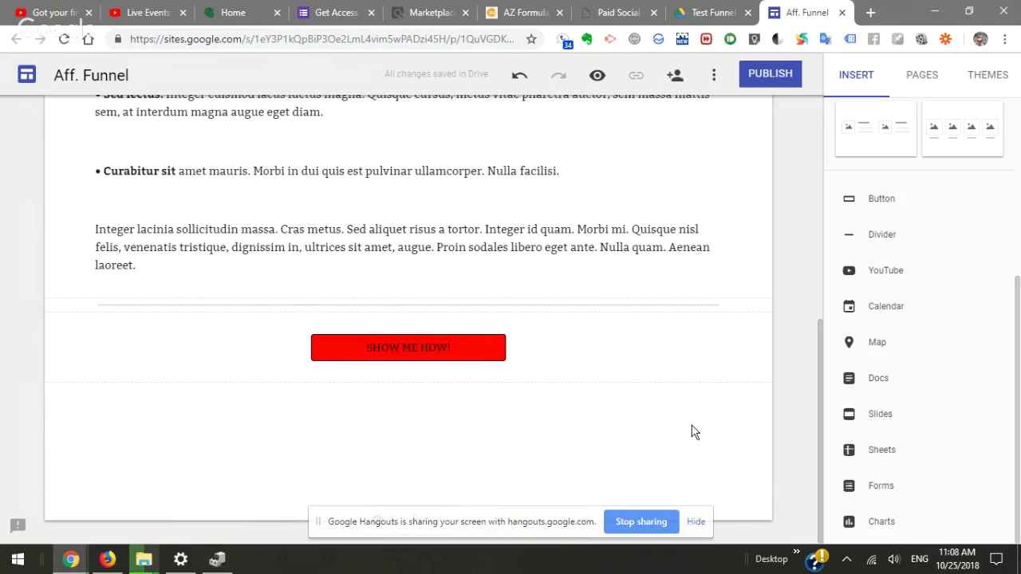
Switch to the ClickFunnels template and examine the name and email input fields below its body text
{"action": "scroll", "coordinate": [692, 432], "scroll_direction": "up", "scroll_amount": 3}
{"action": "scroll", "coordinate": [941, 206], "scroll_direction": "up", "scroll_amount": 4}
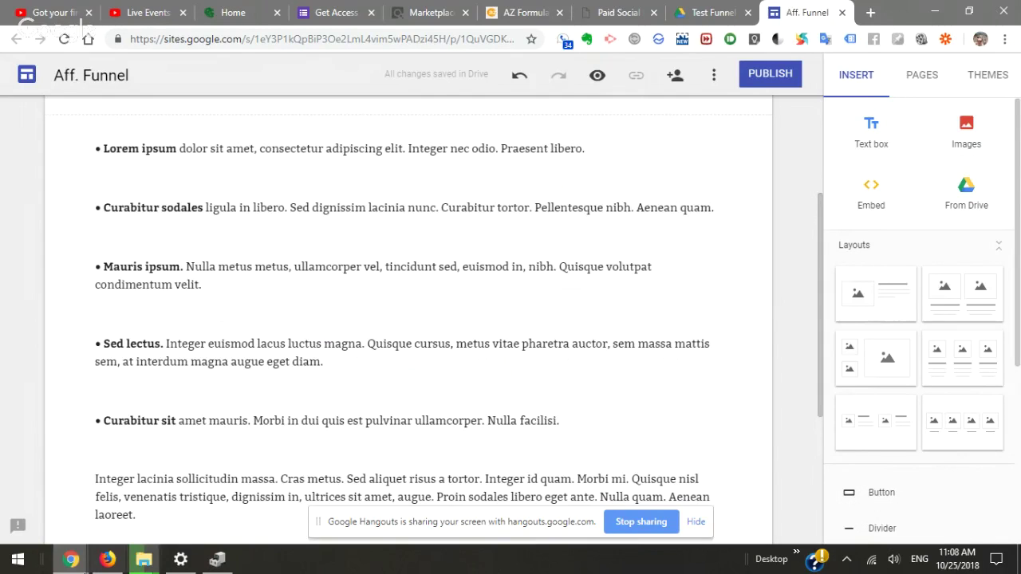
{"action": "mouse_move", "coordinate": [70, 560]}
{"action": "left_click", "coordinate": [95, 507]}
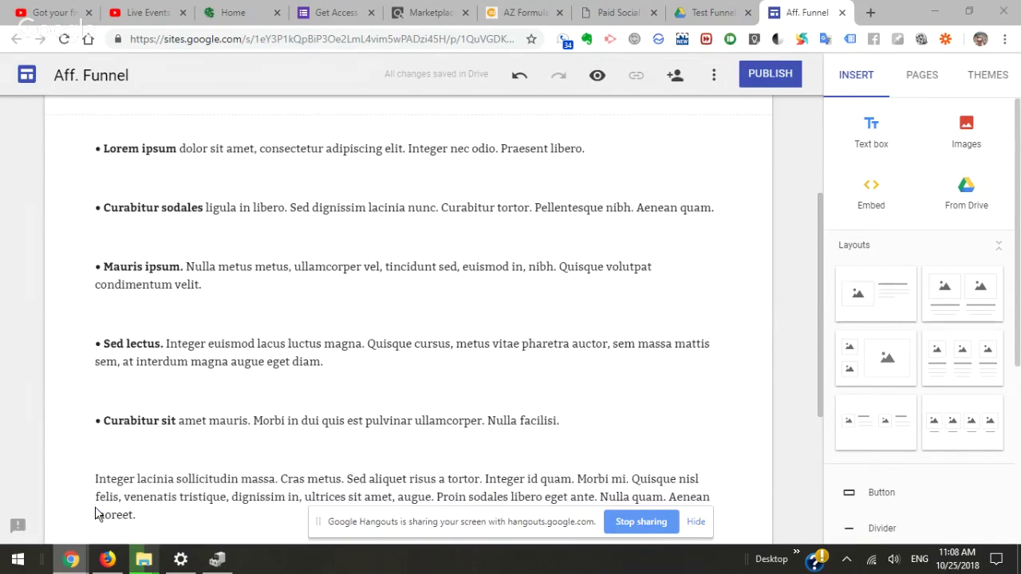
{"action": "left_click", "coordinate": [479, 414]}
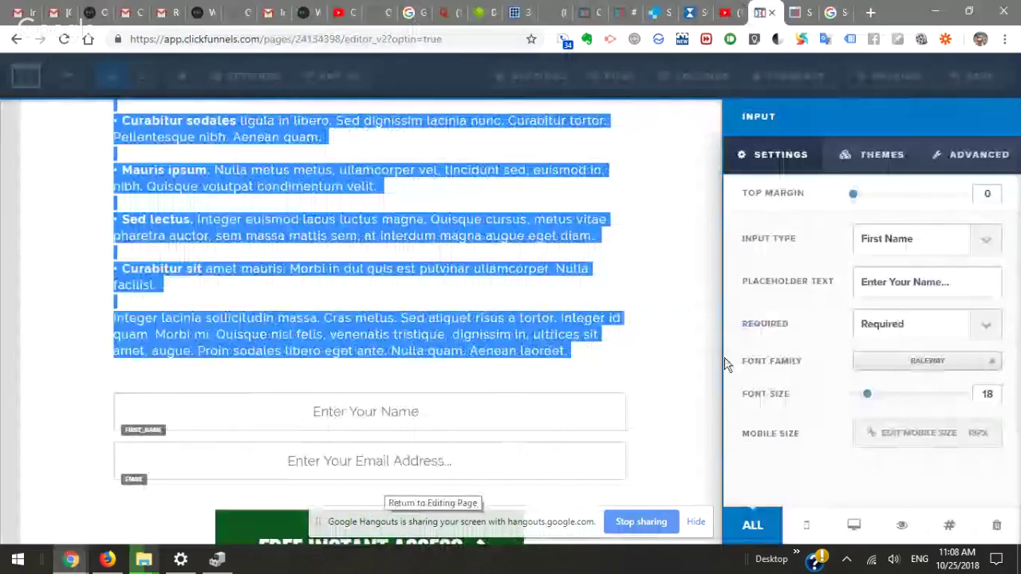
{"action": "left_click", "coordinate": [551, 463]}
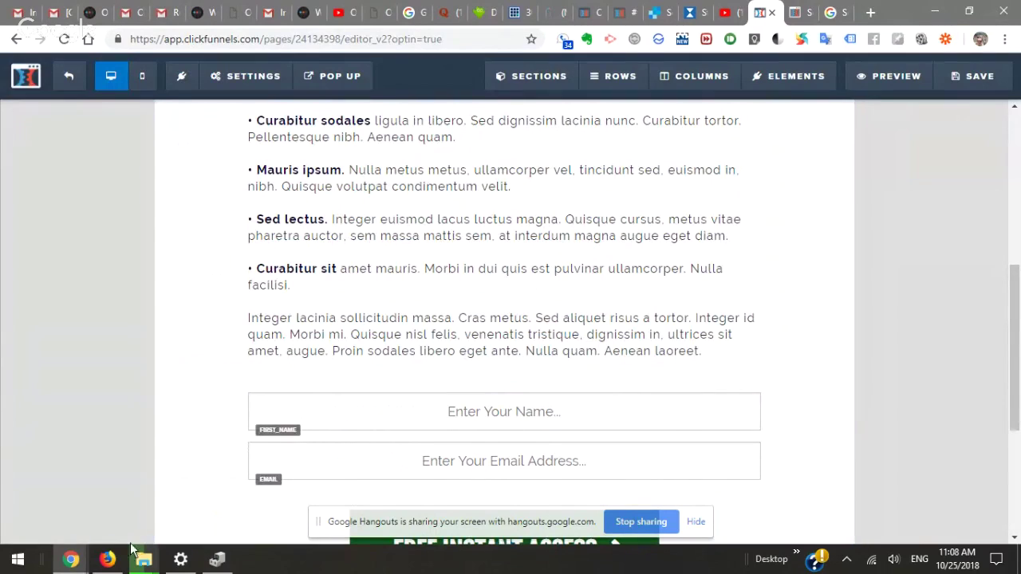
Switch to the Test Funnel folder in Google Drive and create a new blank Google Form there
{"action": "mouse_move", "coordinate": [110, 564]}
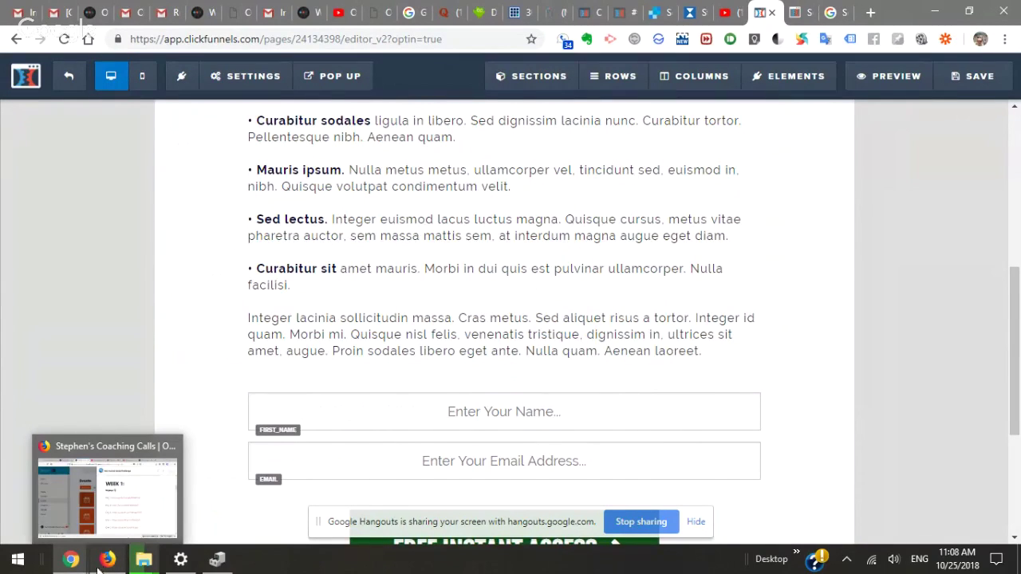
{"action": "mouse_move", "coordinate": [71, 561]}
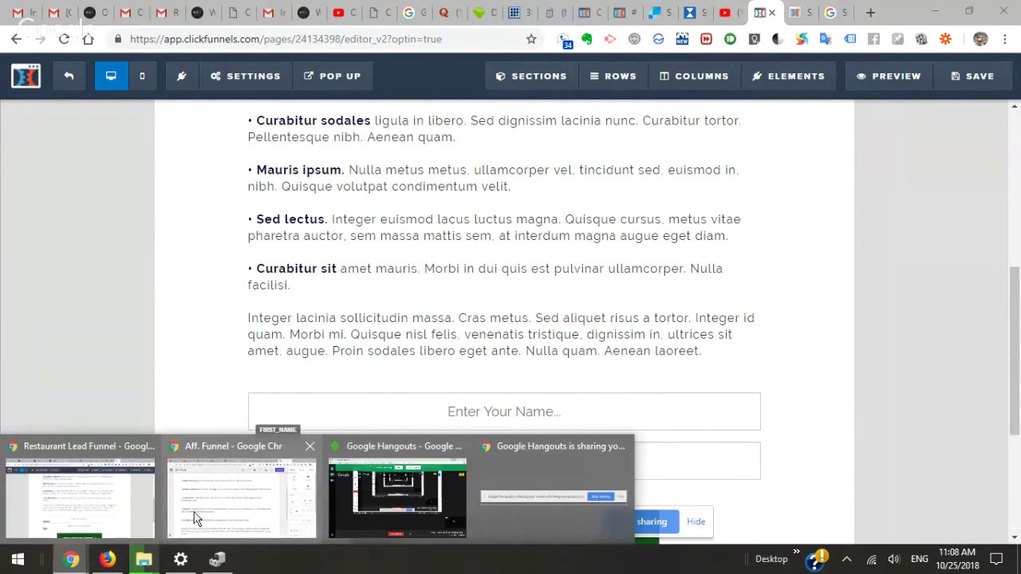
{"action": "left_click", "coordinate": [205, 517]}
{"action": "scroll", "coordinate": [321, 433], "scroll_direction": "down", "scroll_amount": 3}
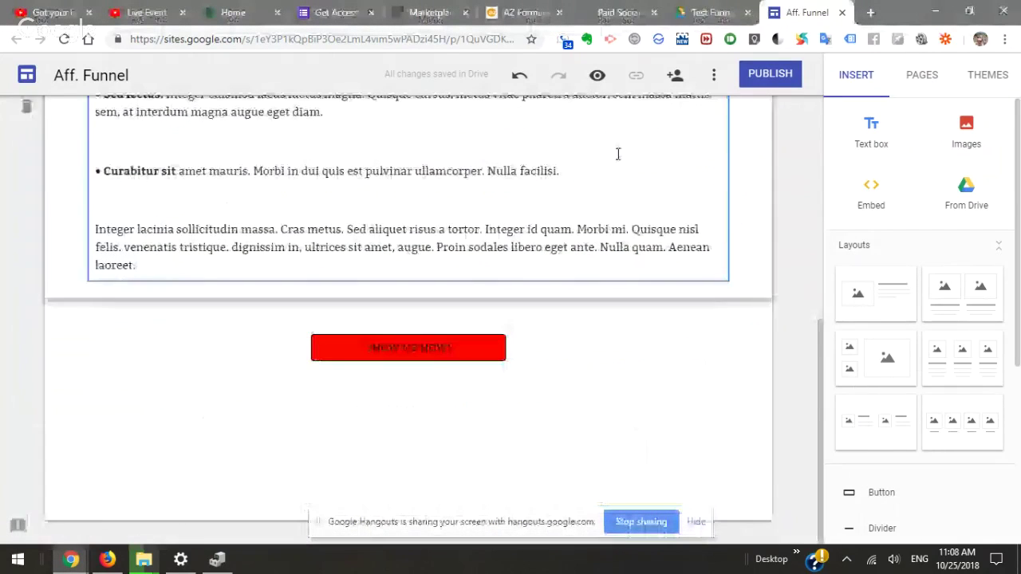
{"action": "left_click", "coordinate": [712, 16]}
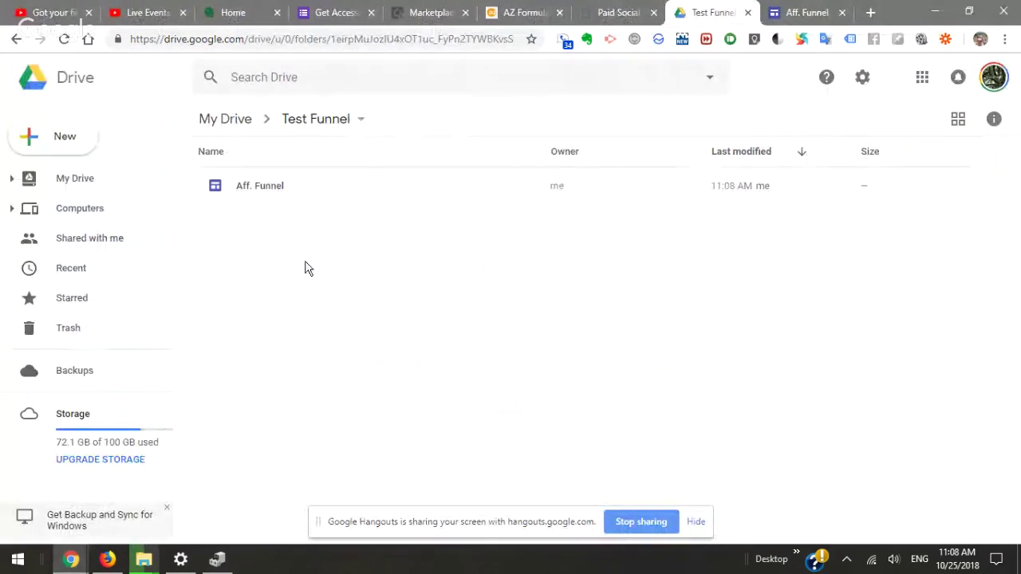
{"action": "left_click", "coordinate": [83, 142]}
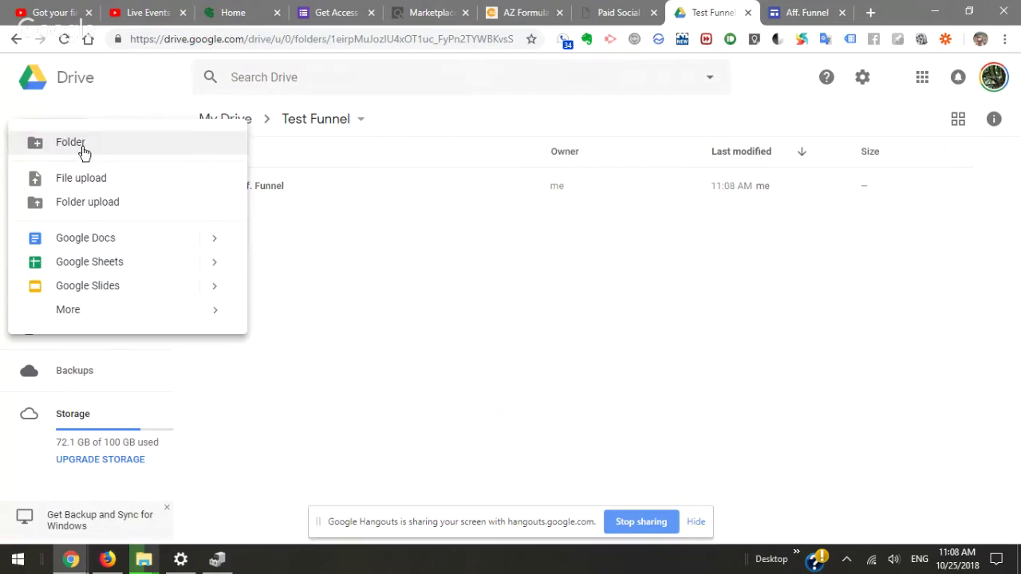
{"action": "mouse_move", "coordinate": [134, 317]}
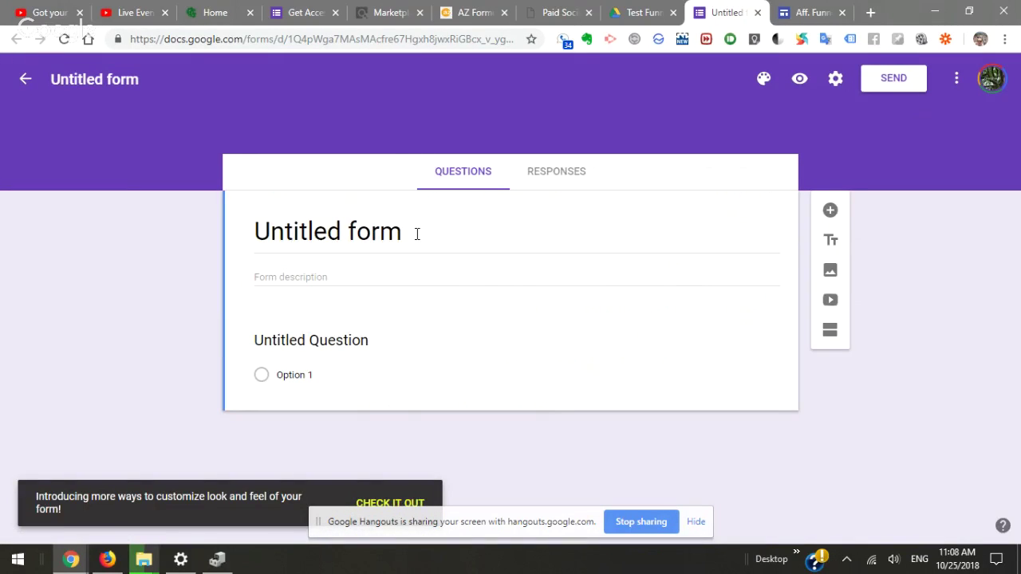
Title the new form "Show me How!"
{"action": "left_click", "coordinate": [415, 232]}
{"action": "type", "text": "Show me HO"}
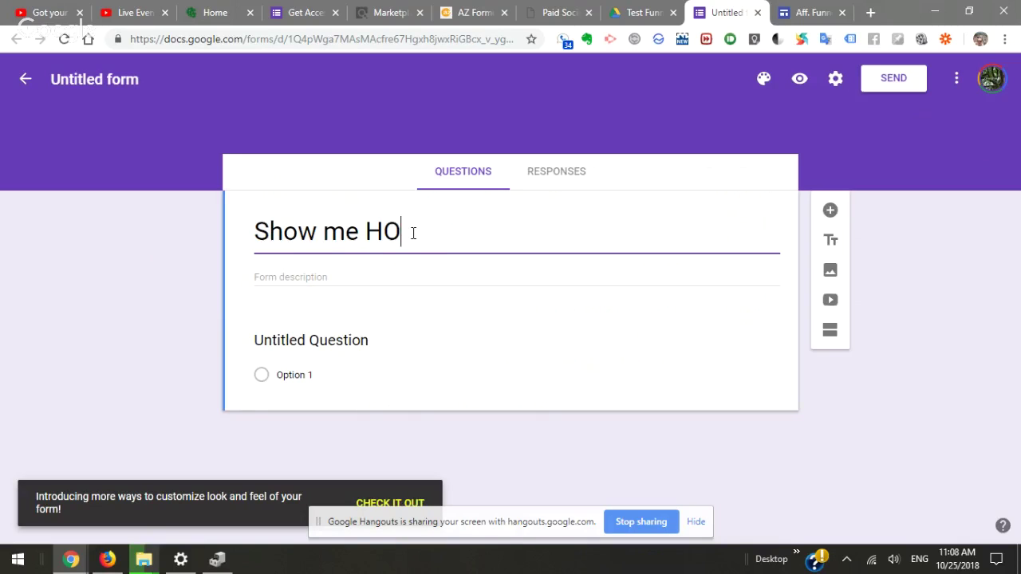
{"action": "key", "text": "BackSpace"}
{"action": "type", "text": "ow!"}
{"action": "left_click", "coordinate": [378, 314]}
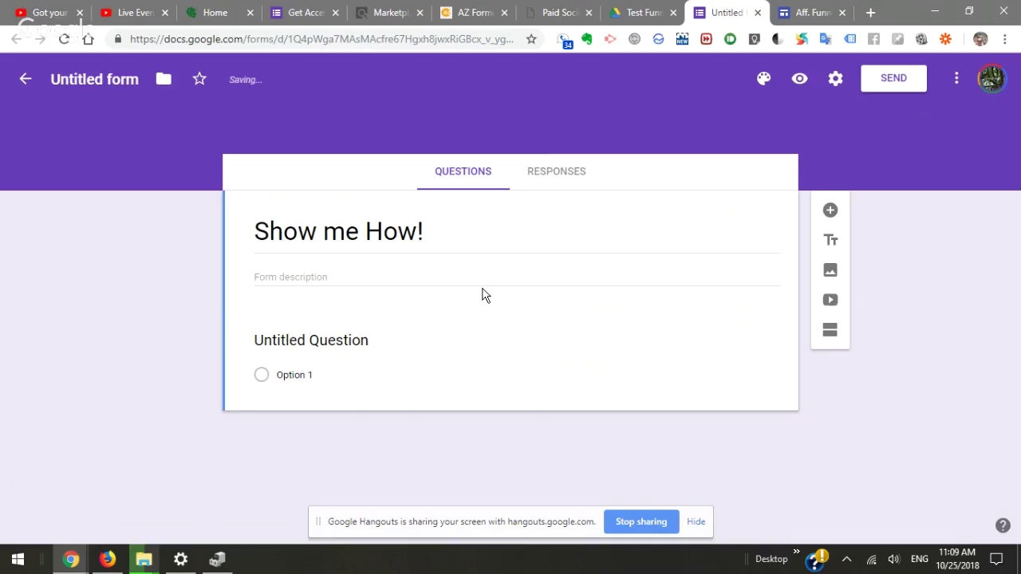
Enable email notifications for new responses to the form
{"action": "left_click", "coordinate": [551, 177]}
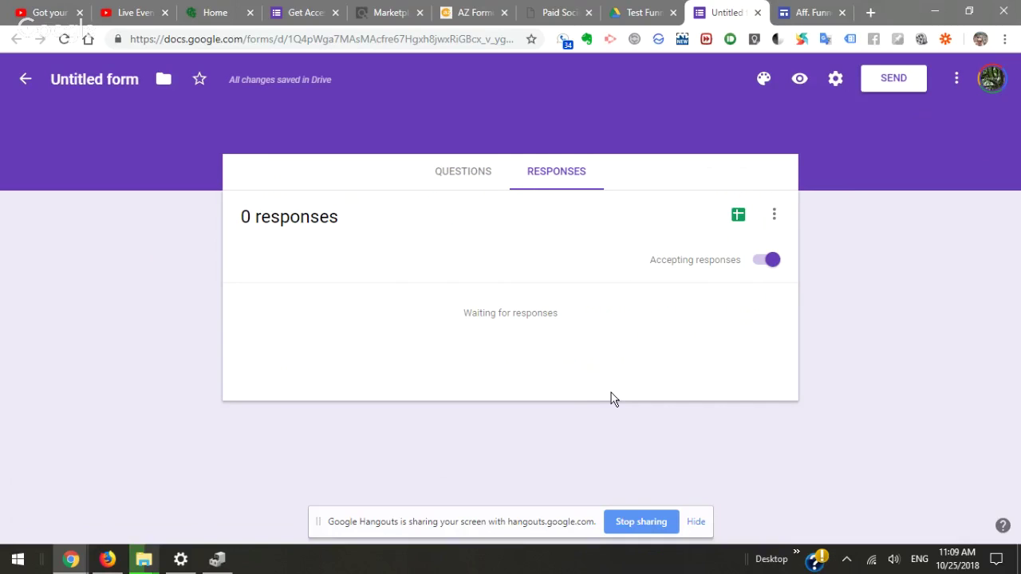
{"action": "left_click", "coordinate": [775, 217]}
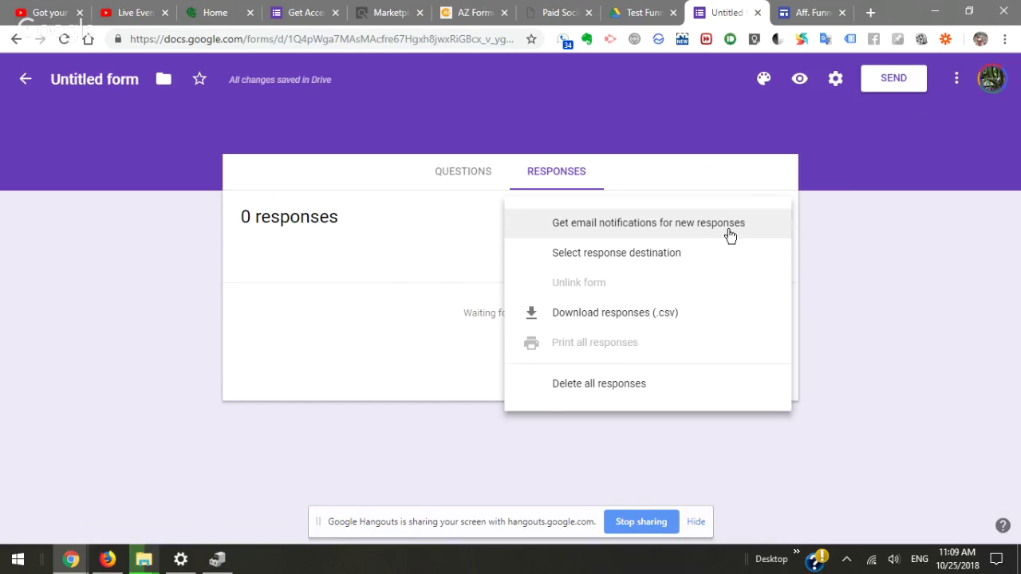
{"action": "left_click", "coordinate": [730, 231]}
Change the form's untitled multiple-choice question to a short answer and make it required
{"action": "left_click", "coordinate": [466, 177]}
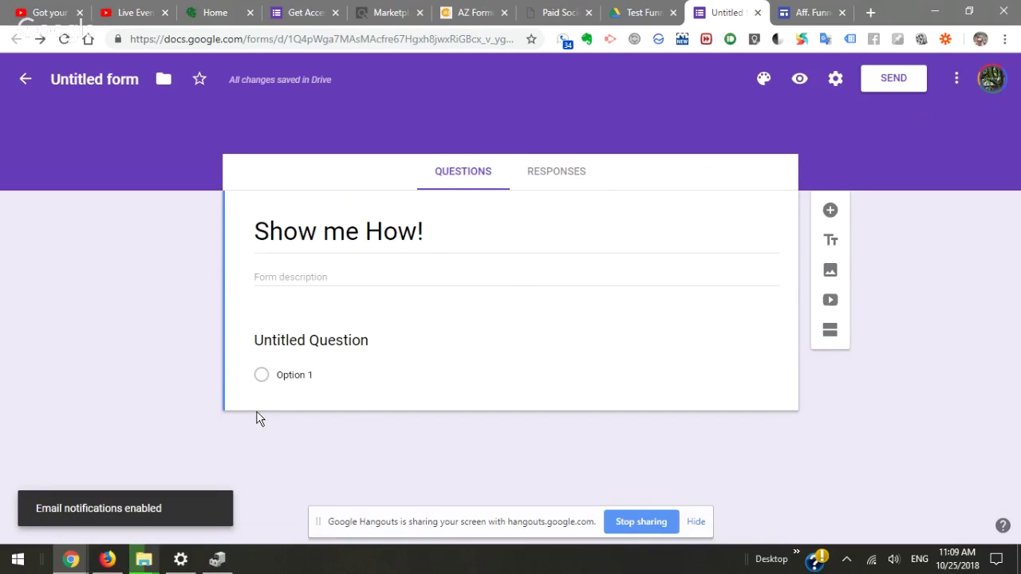
{"action": "left_click", "coordinate": [263, 385]}
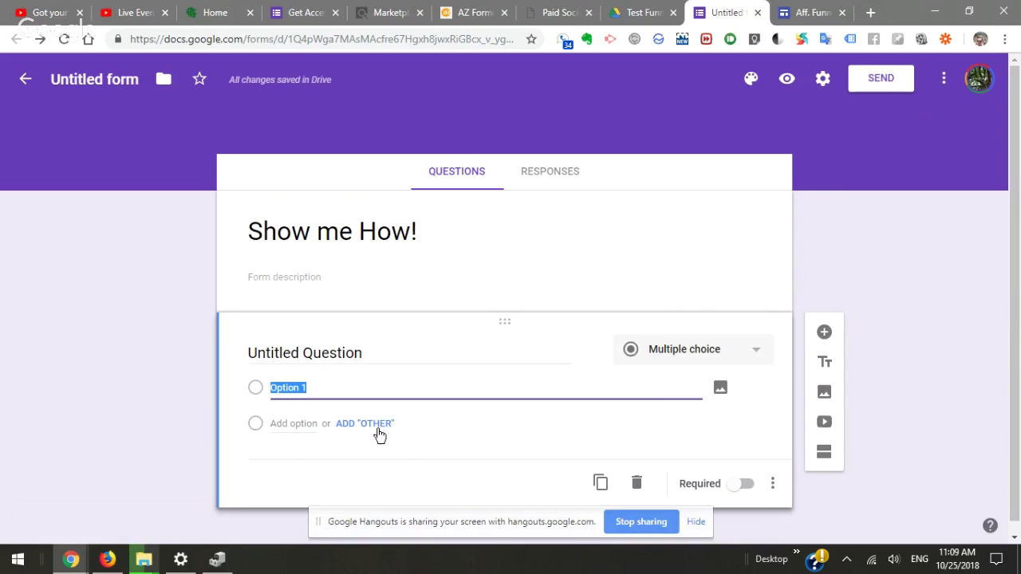
{"action": "left_click", "coordinate": [741, 351]}
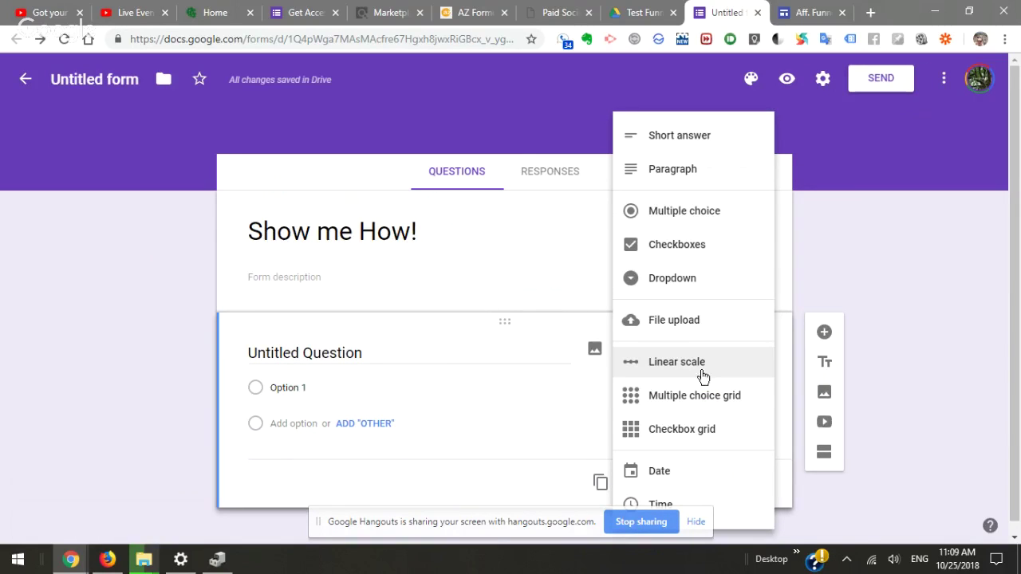
{"action": "left_click", "coordinate": [682, 137]}
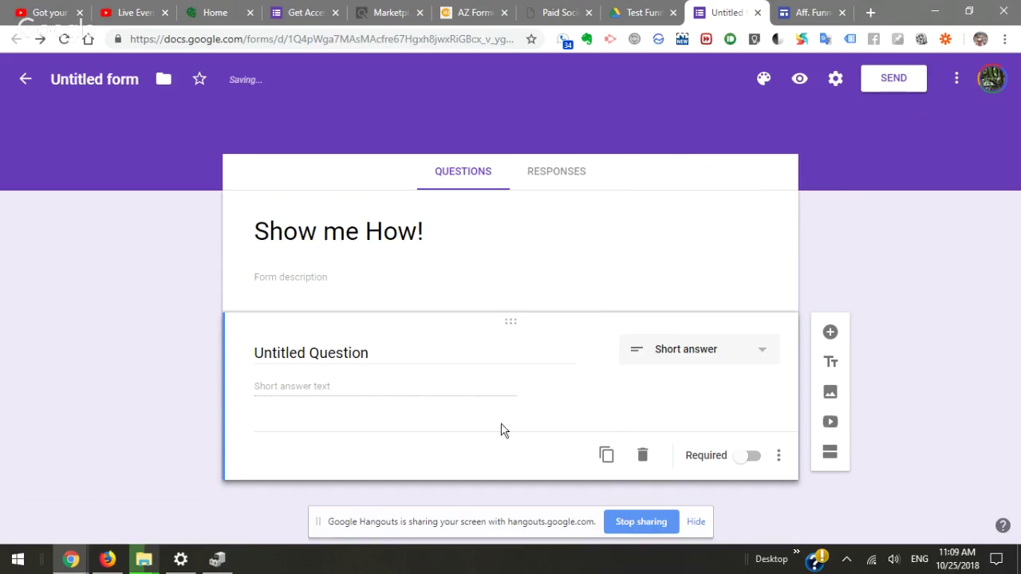
{"action": "left_click", "coordinate": [757, 357]}
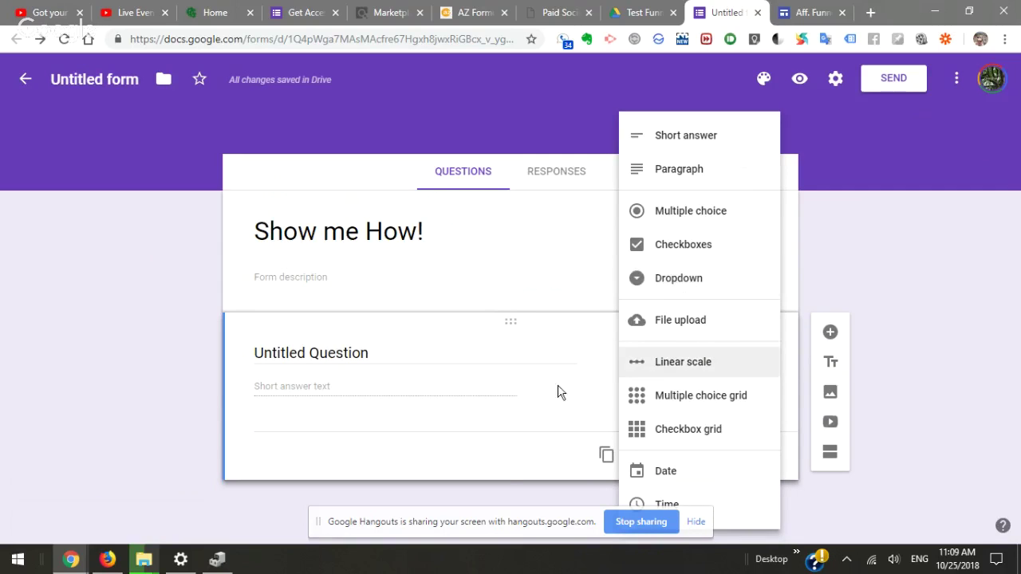
{"action": "left_click", "coordinate": [533, 404]}
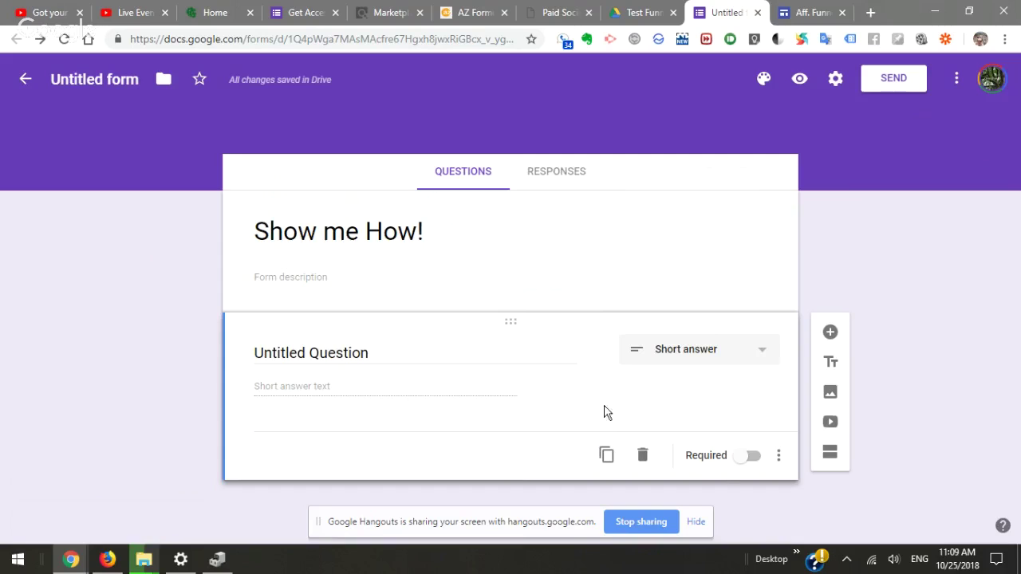
{"action": "left_click", "coordinate": [748, 456]}
Add response validation to the short-answer question and set its rule to Text, Contains
{"action": "left_click", "coordinate": [779, 456]}
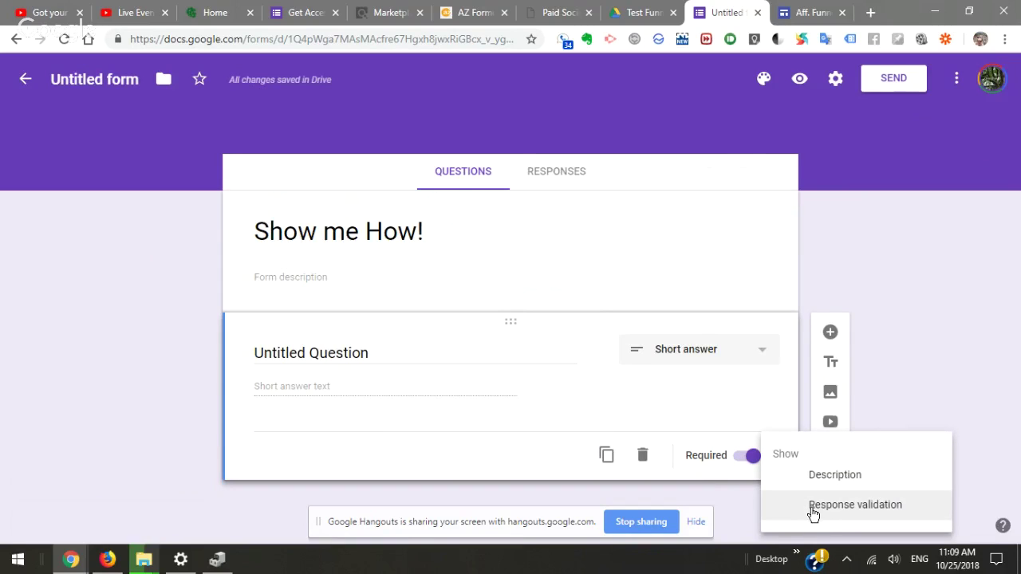
{"action": "left_click", "coordinate": [824, 514]}
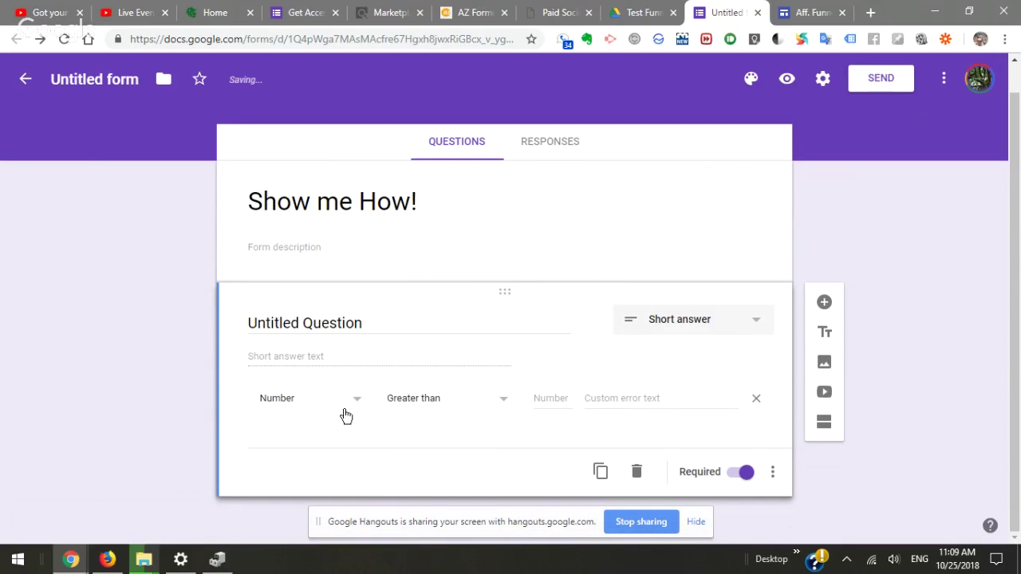
{"action": "left_click", "coordinate": [323, 409]}
{"action": "left_click", "coordinate": [323, 410]}
{"action": "left_click", "coordinate": [319, 409]}
{"action": "left_click", "coordinate": [316, 445]}
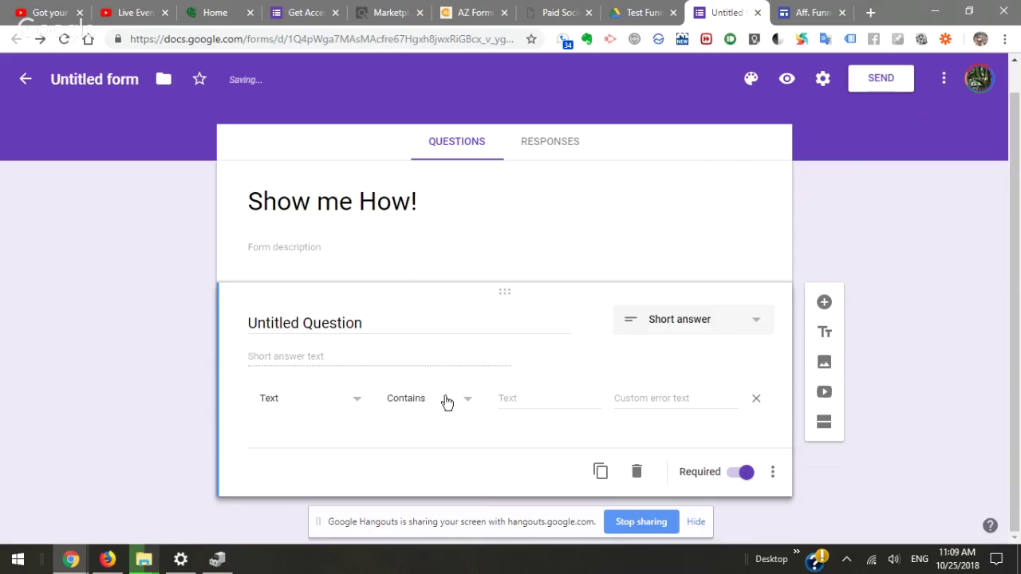
{"action": "left_click", "coordinate": [445, 401]}
{"action": "left_click", "coordinate": [445, 410]}
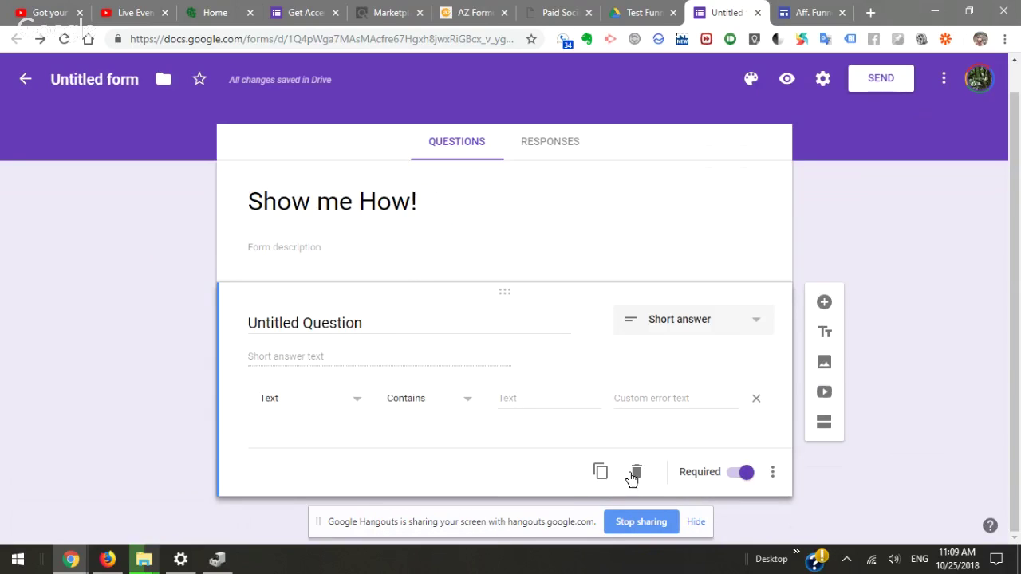
Word the short-answer question as "What's your name?"
{"action": "left_click", "coordinate": [384, 328]}
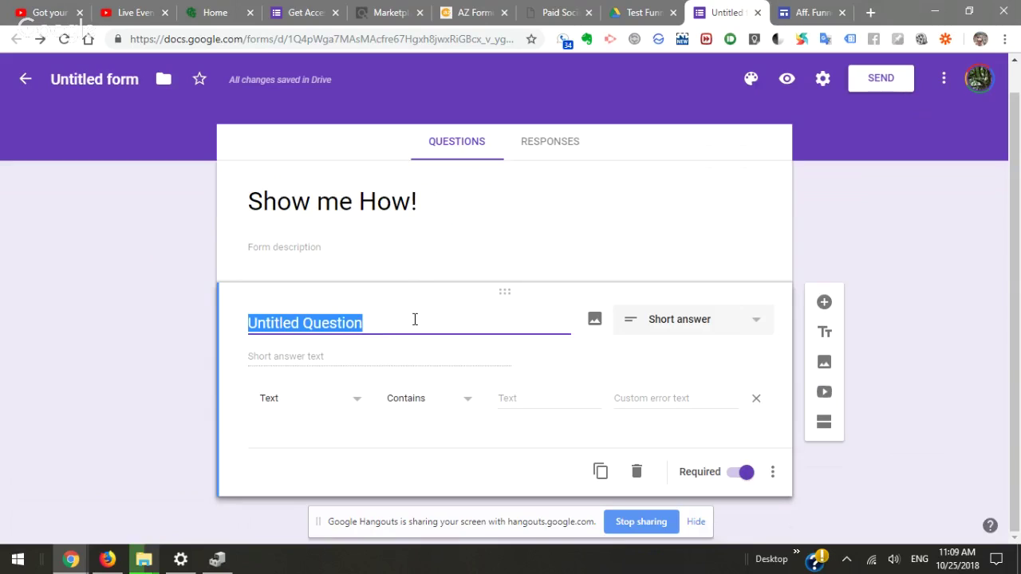
{"action": "type", "text": "F"}
{"action": "key", "text": "BackSpace"}
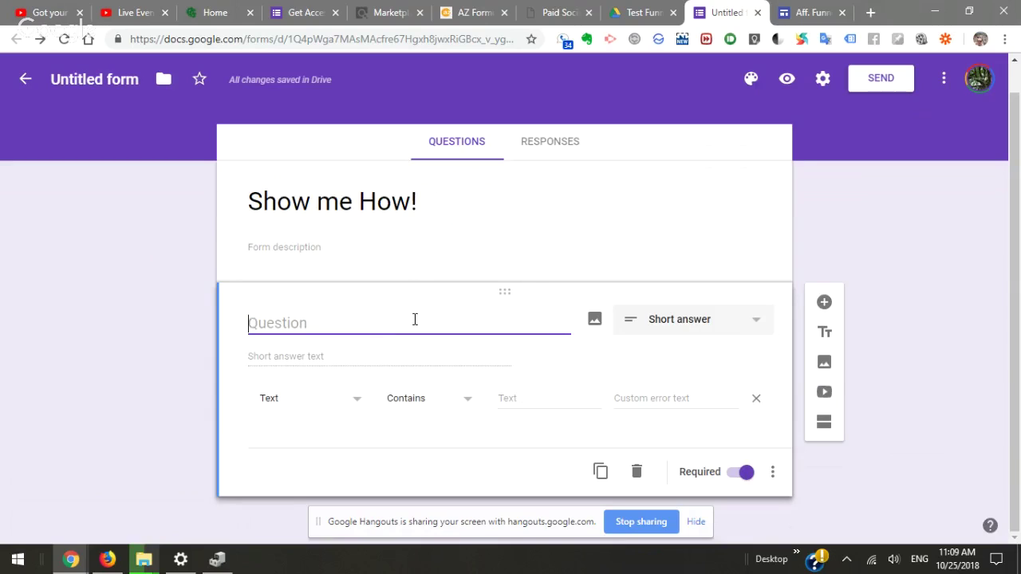
{"action": "type", "text": "What's yopur"}
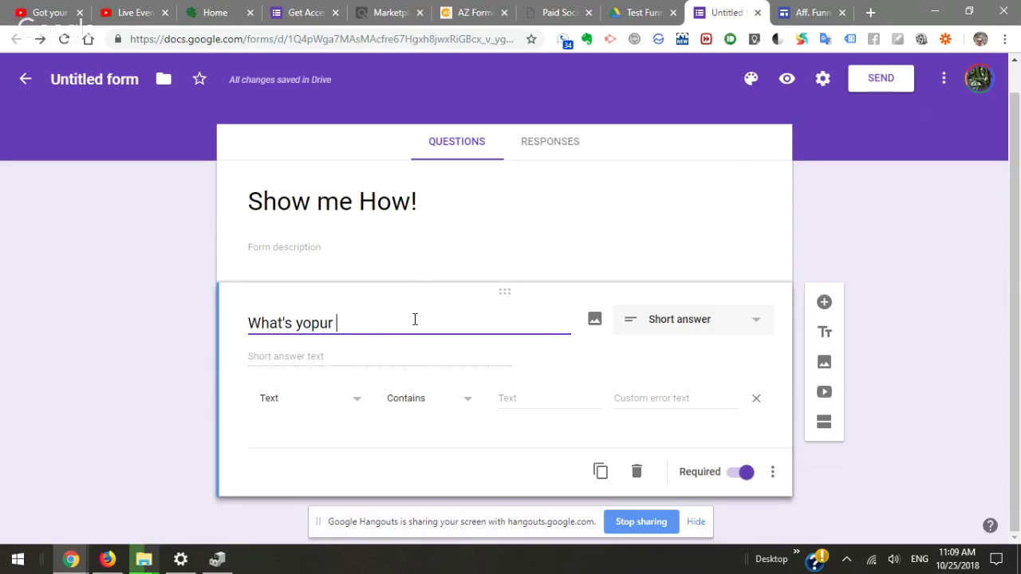
{"action": "key", "text": "BackSpace"}
{"action": "key", "text": "BackSpace"}
{"action": "key", "text": "BackSpace"}
{"action": "type", "text": "ur name?"}
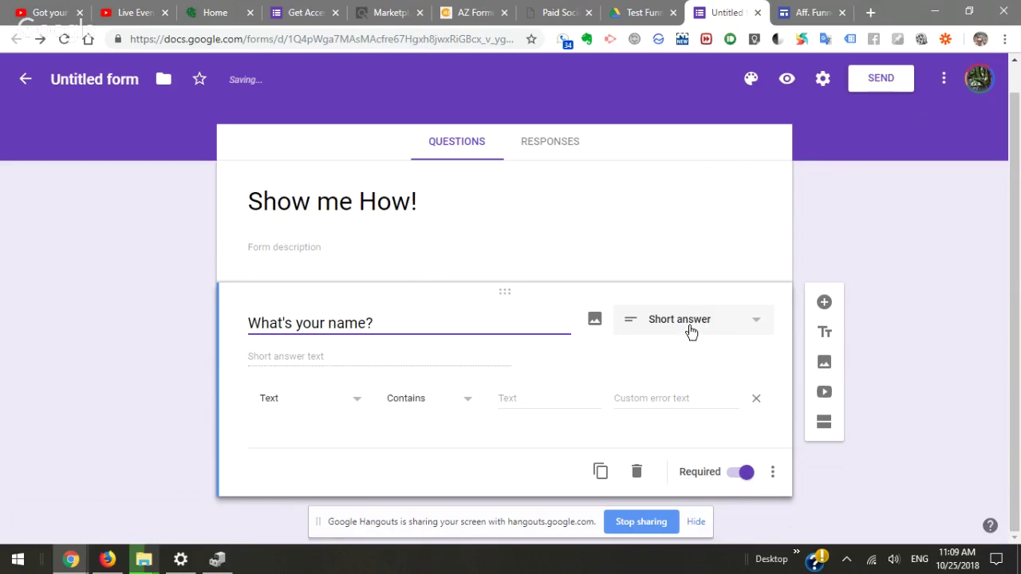
{"action": "left_click", "coordinate": [539, 143]}
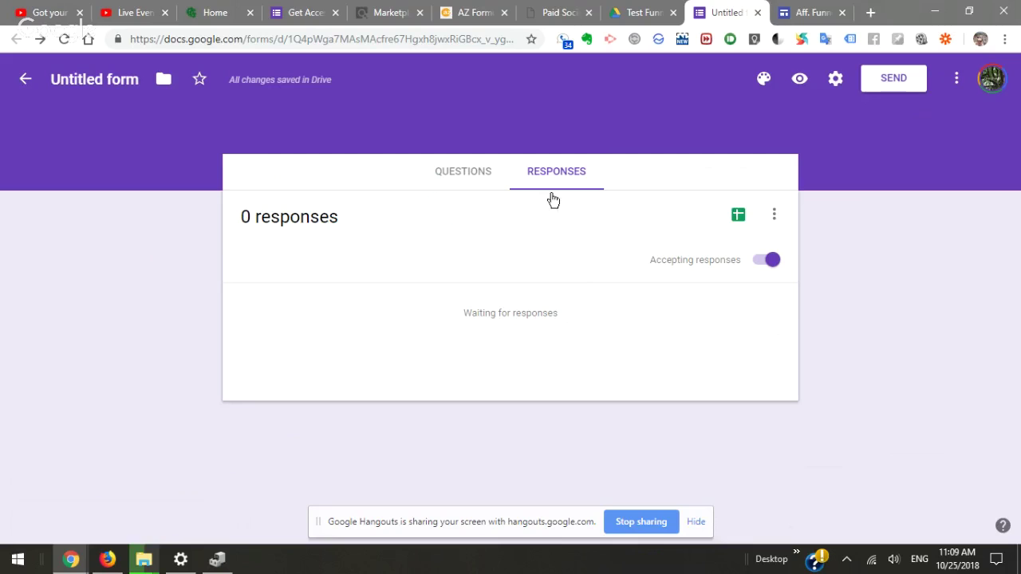
{"action": "left_click", "coordinate": [774, 215]}
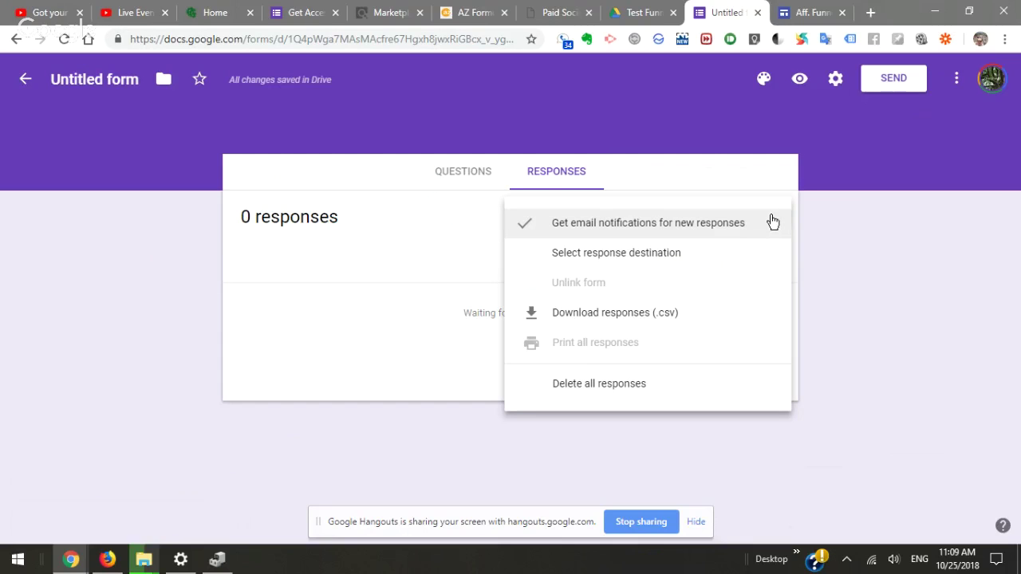
{"action": "left_click", "coordinate": [423, 341]}
{"action": "left_click", "coordinate": [833, 78]}
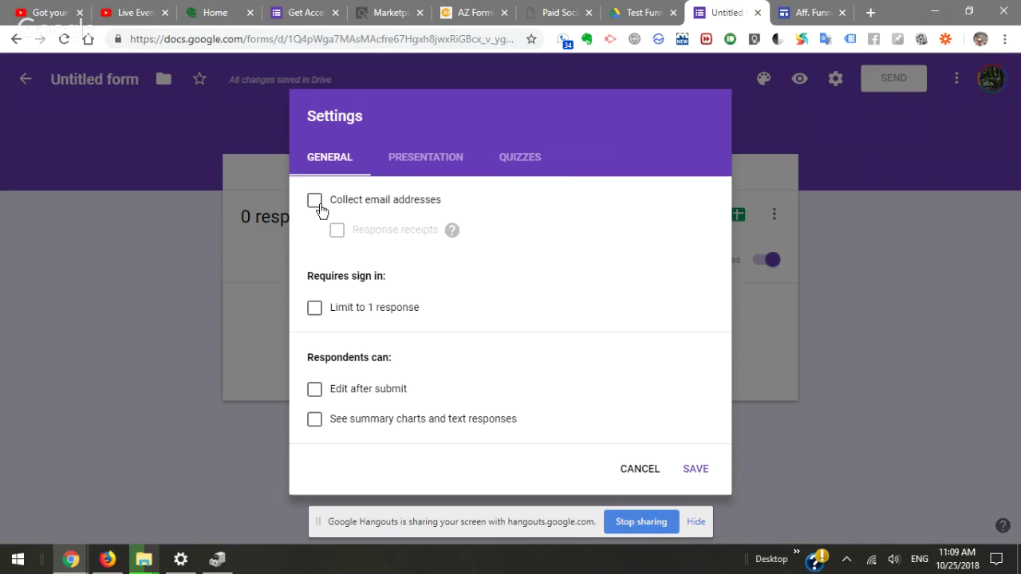
{"action": "left_click", "coordinate": [837, 129]}
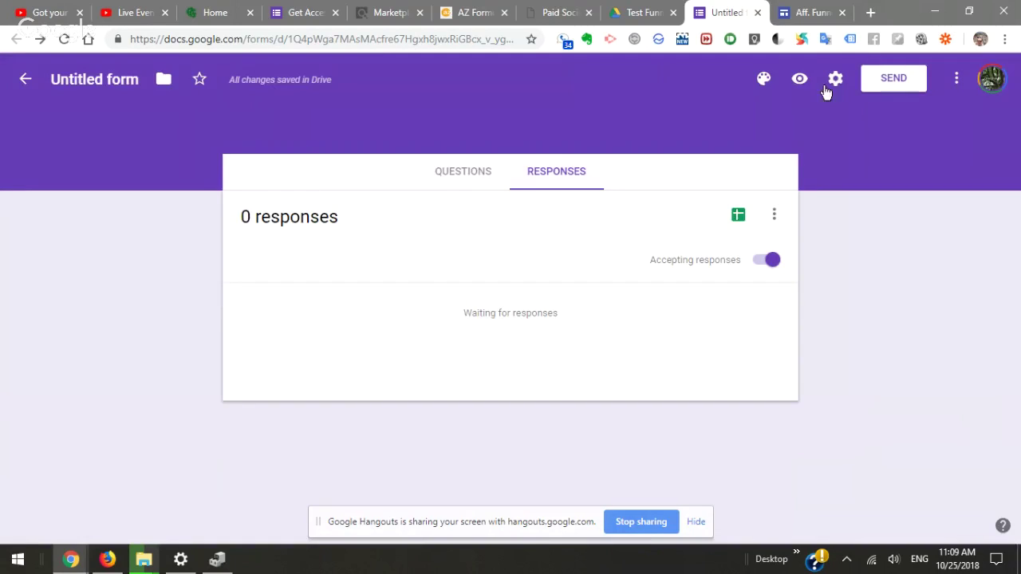
Turn on collecting email addresses in the form's general settings and check what response receipts do
{"action": "left_click", "coordinate": [834, 77]}
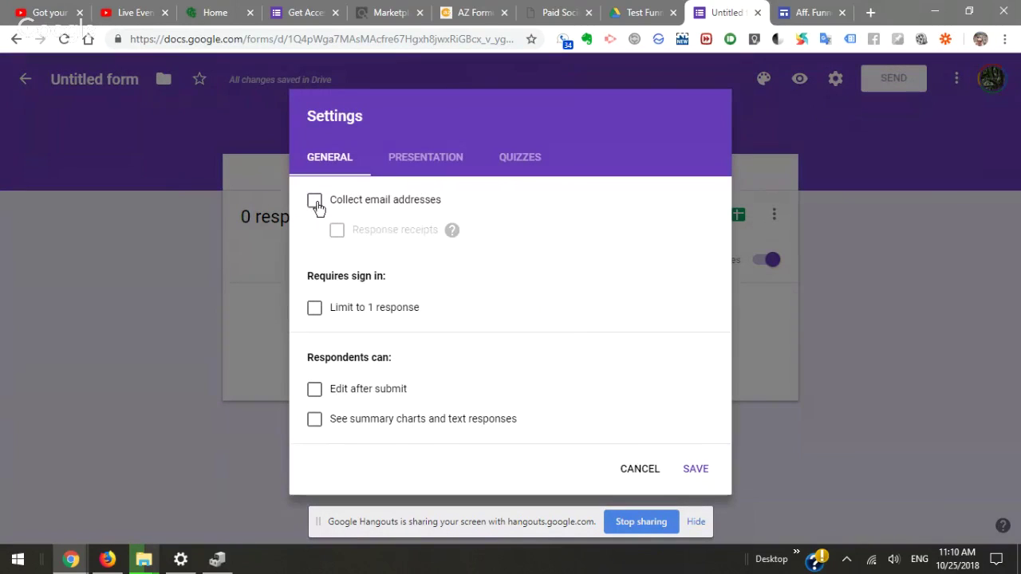
{"action": "left_click", "coordinate": [316, 205]}
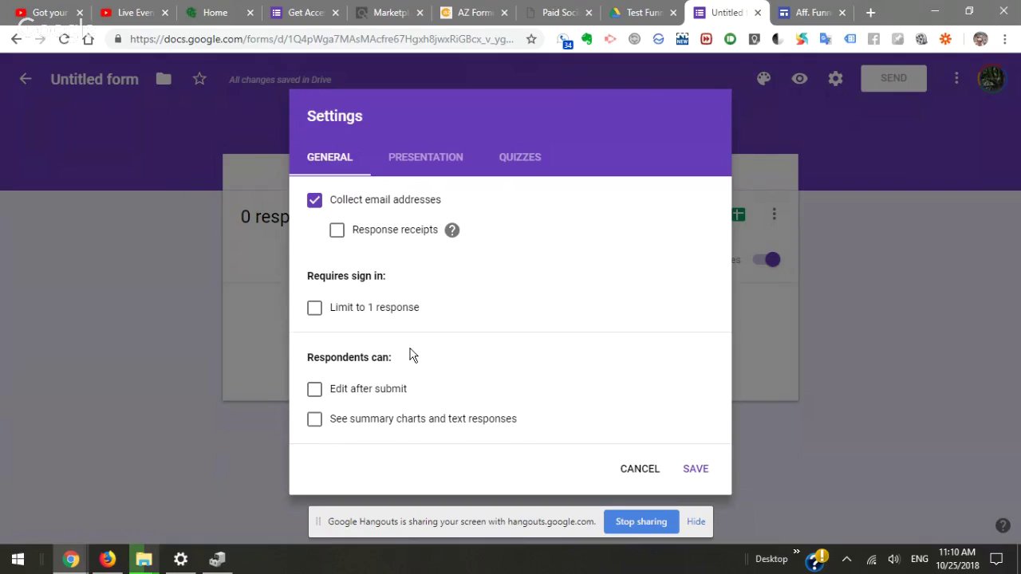
{"action": "mouse_move", "coordinate": [451, 233]}
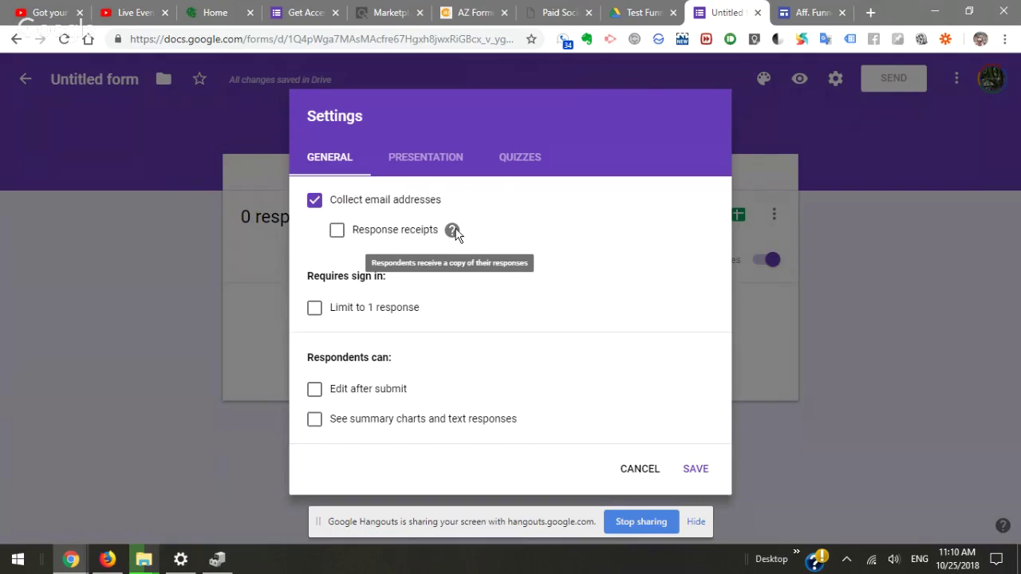
Set the form's confirmation message to "GREAT! Check your e-mail!" and look through the quiz and general settings
{"action": "left_click", "coordinate": [445, 170]}
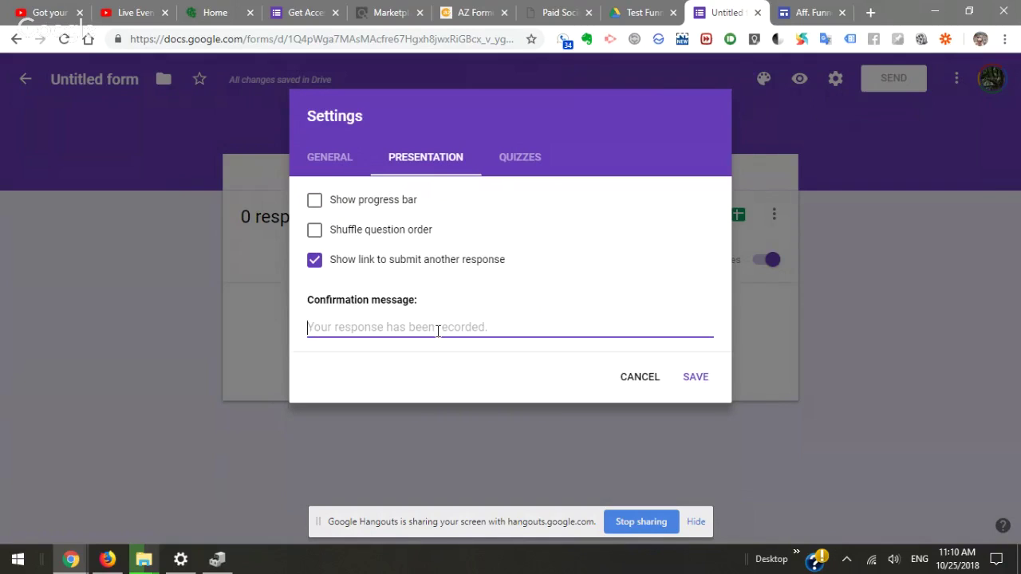
{"action": "type", "text": "GREAT! Check your e-mail!"}
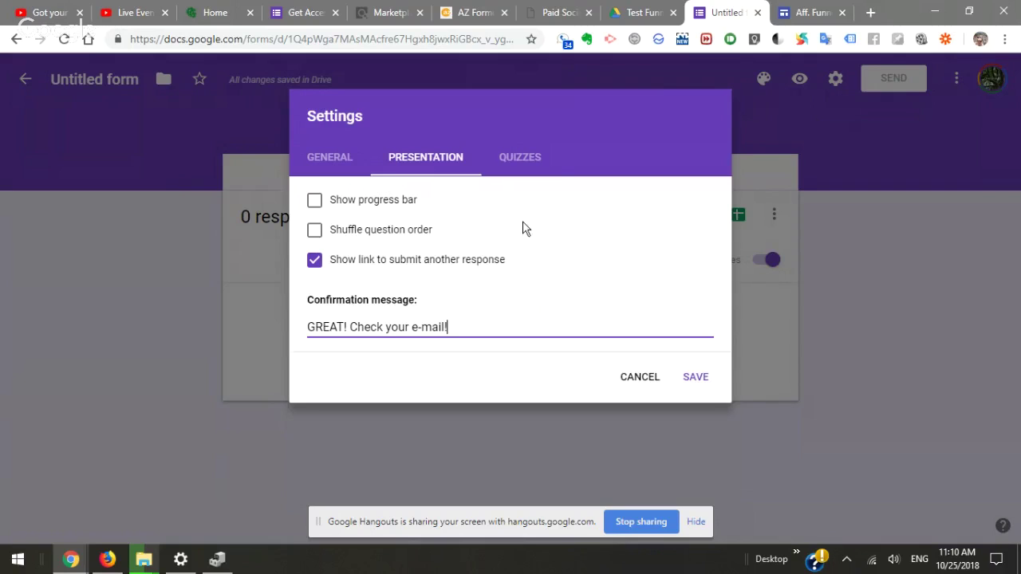
{"action": "left_click", "coordinate": [539, 159]}
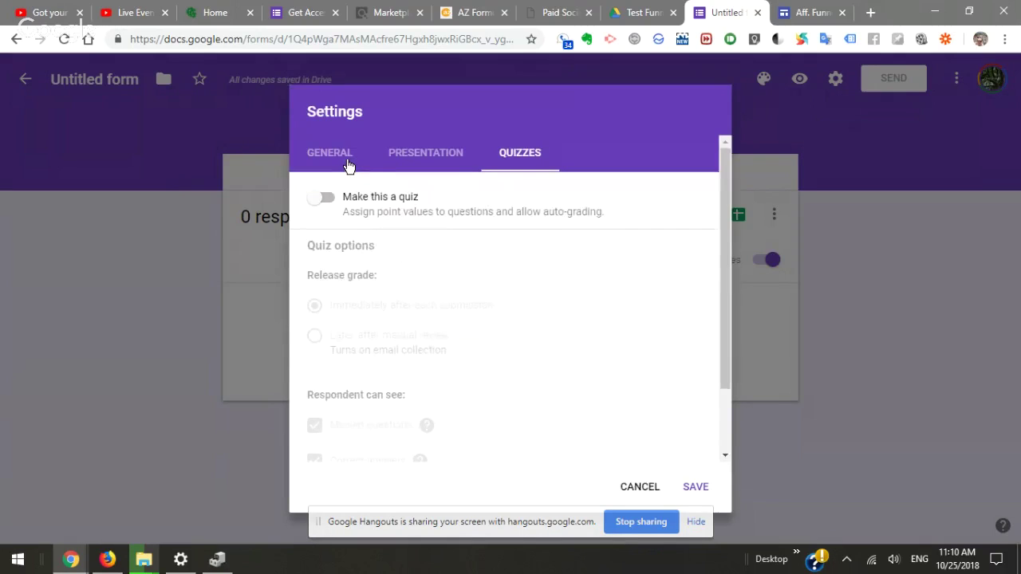
{"action": "left_click", "coordinate": [348, 165]}
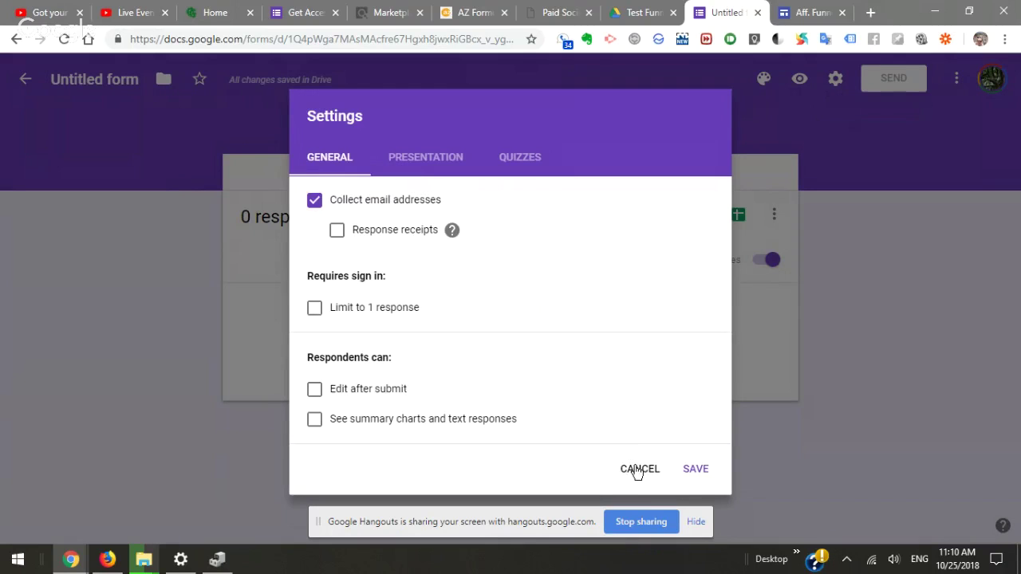
Save the form settings and name the form "Show me How!"
{"action": "left_click", "coordinate": [705, 474]}
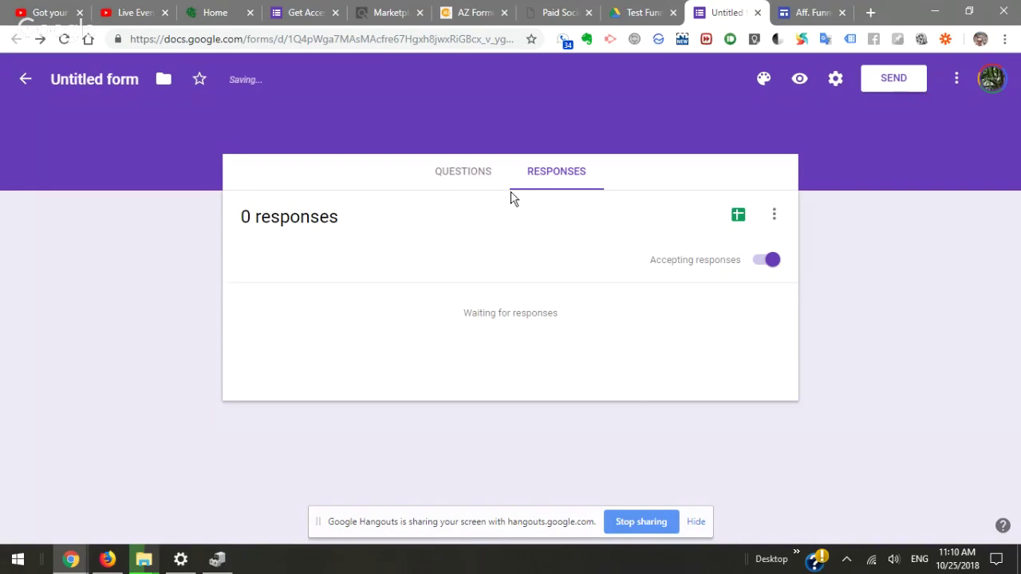
{"action": "left_click", "coordinate": [462, 173]}
{"action": "scroll", "coordinate": [753, 189], "scroll_direction": "down", "scroll_amount": 2}
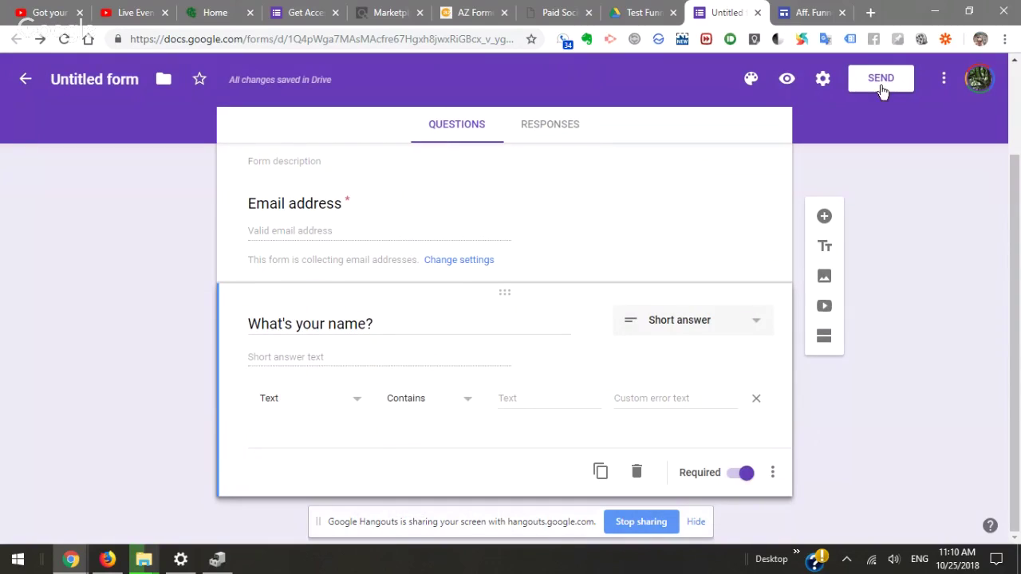
{"action": "left_click", "coordinate": [124, 86]}
{"action": "type", "text": "Show me How!"}
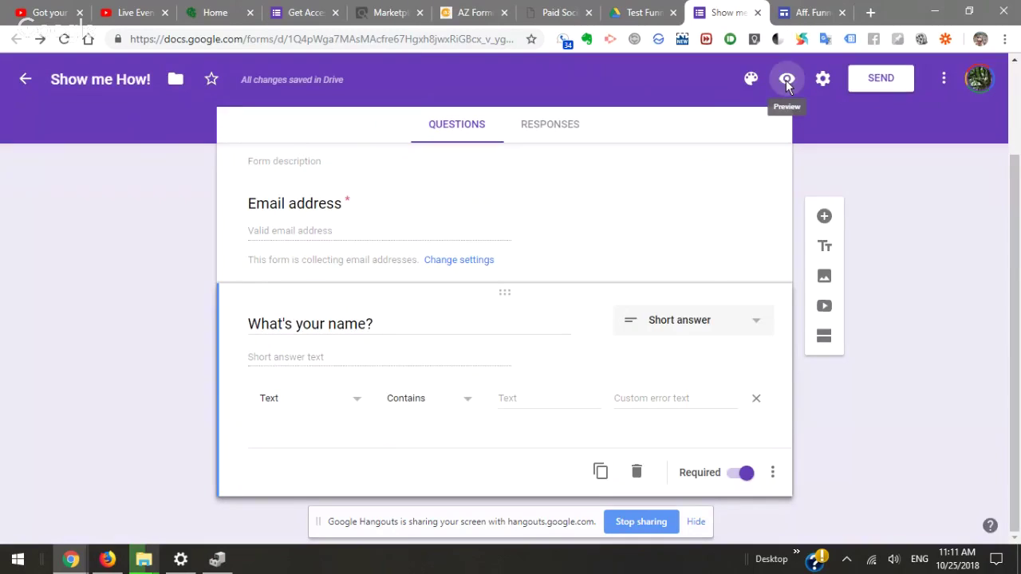
Preview the live form and compare its email and name fields with the form editor
{"action": "left_click", "coordinate": [787, 79]}
{"action": "left_click", "coordinate": [485, 40]}
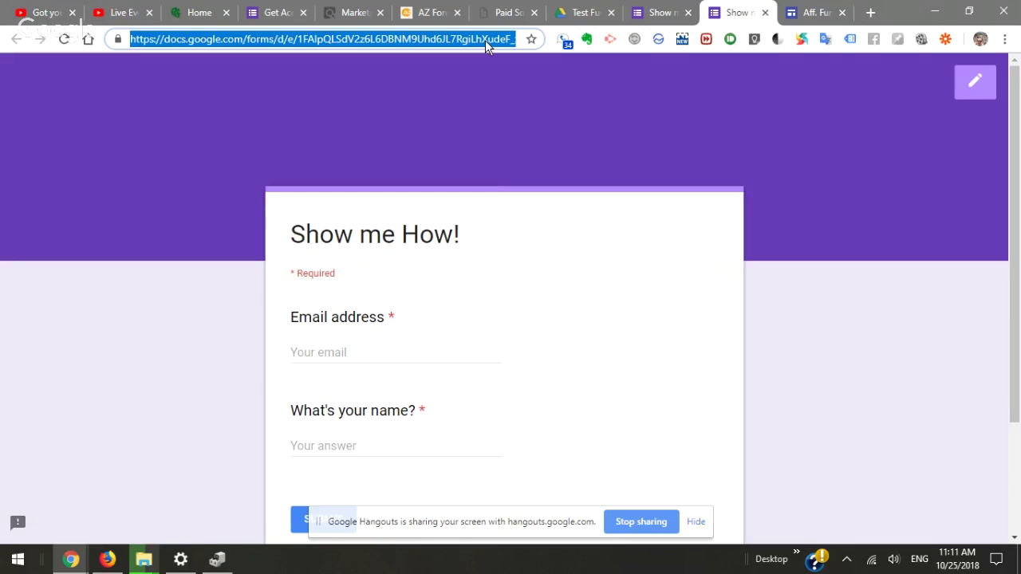
{"action": "scroll", "coordinate": [495, 189], "scroll_direction": "down", "scroll_amount": 2}
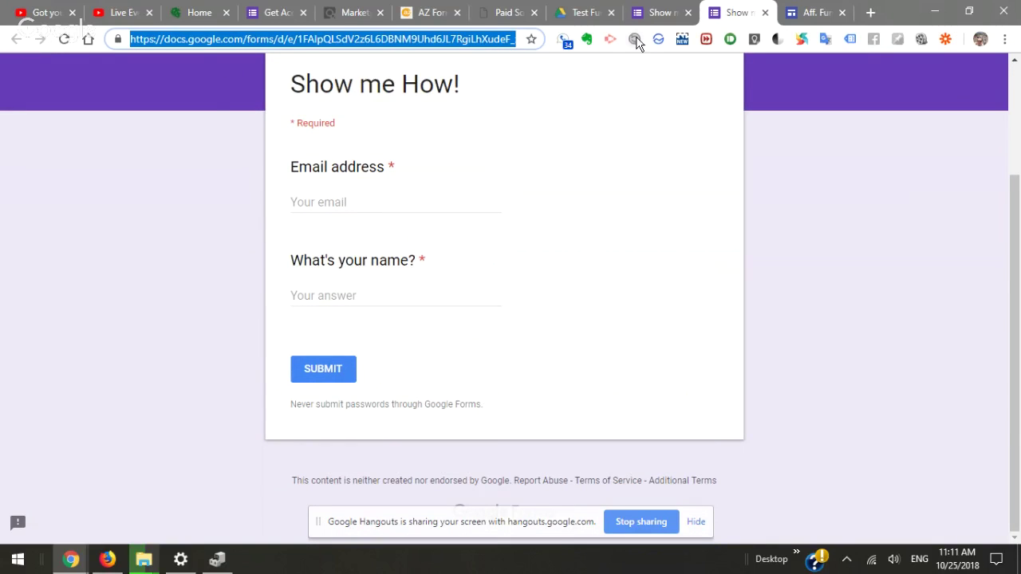
{"action": "left_click", "coordinate": [659, 12]}
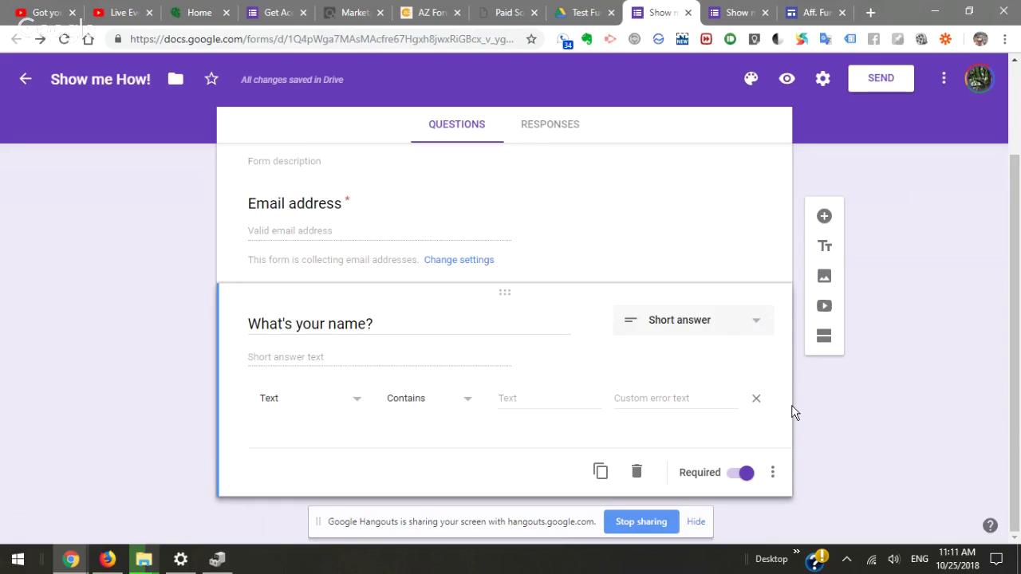
{"action": "left_click", "coordinate": [737, 17]}
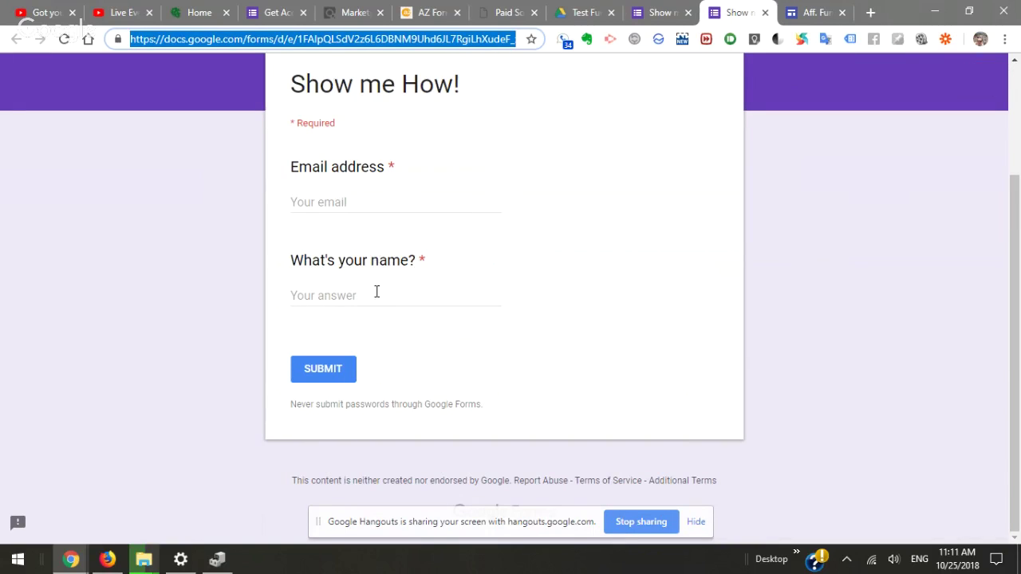
{"action": "scroll", "coordinate": [388, 353], "scroll_direction": "up", "scroll_amount": 1}
{"action": "scroll", "coordinate": [321, 388], "scroll_direction": "down", "scroll_amount": 1}
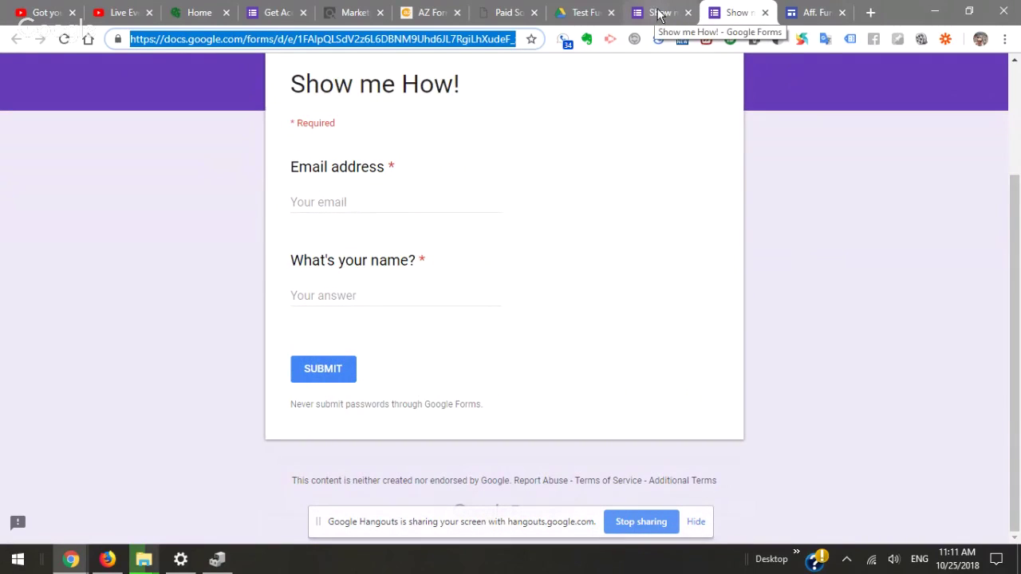
Submit a test response in the previewed form with an email address and a first name
{"action": "left_click", "coordinate": [410, 202]}
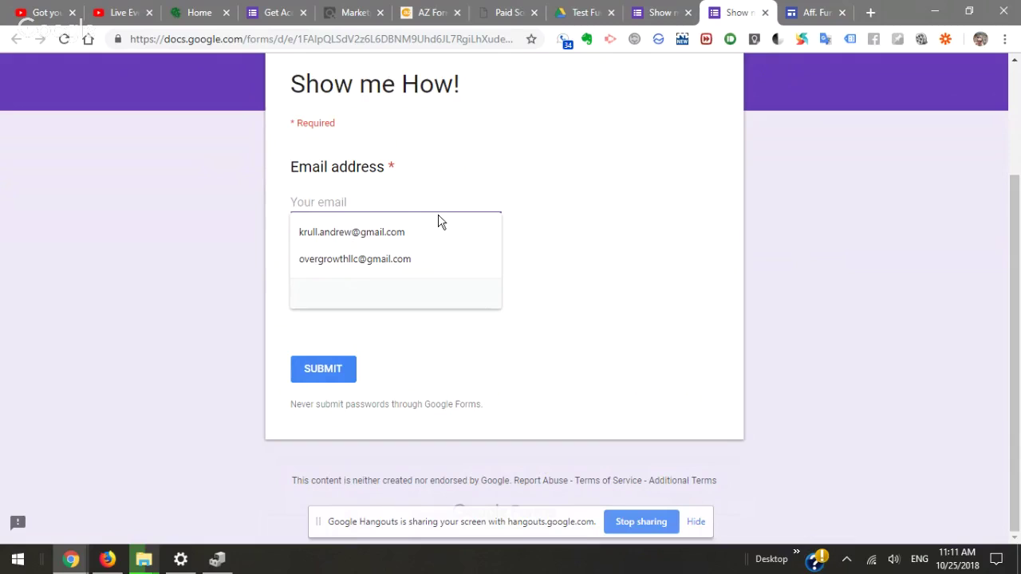
{"action": "left_click", "coordinate": [424, 260]}
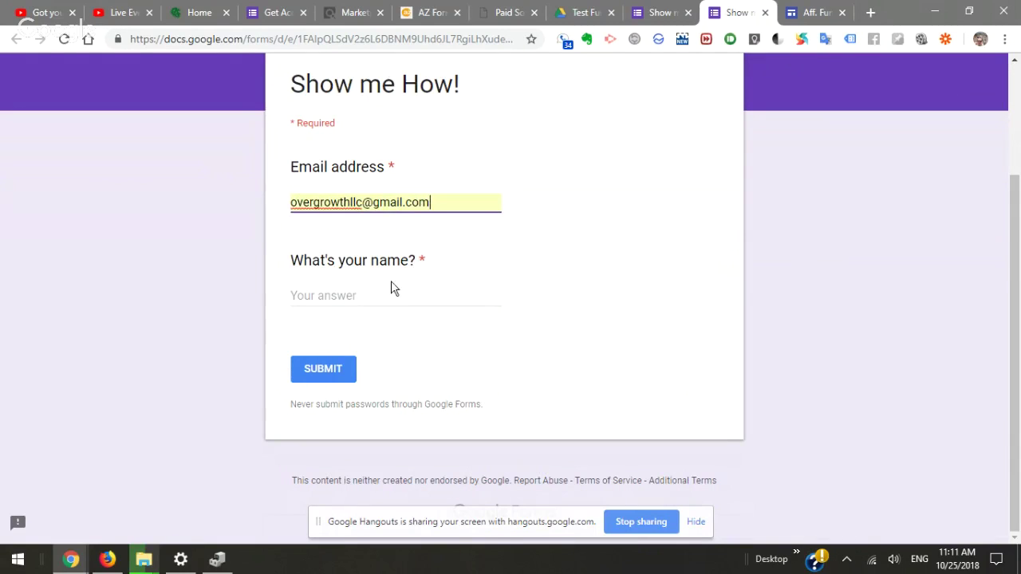
{"action": "left_click", "coordinate": [454, 297]}
{"action": "type", "text": "Andy"}
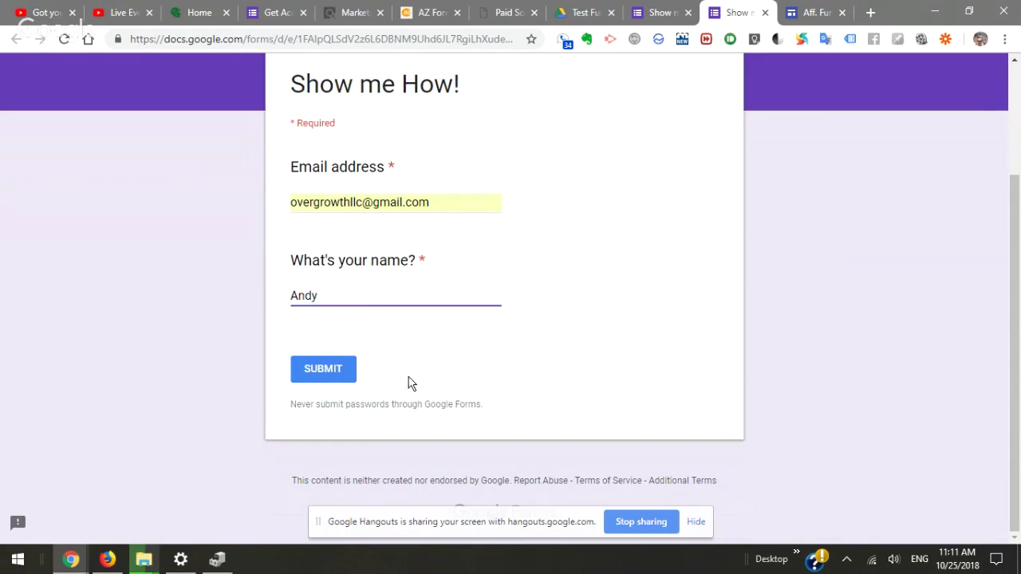
{"action": "left_click", "coordinate": [335, 373]}
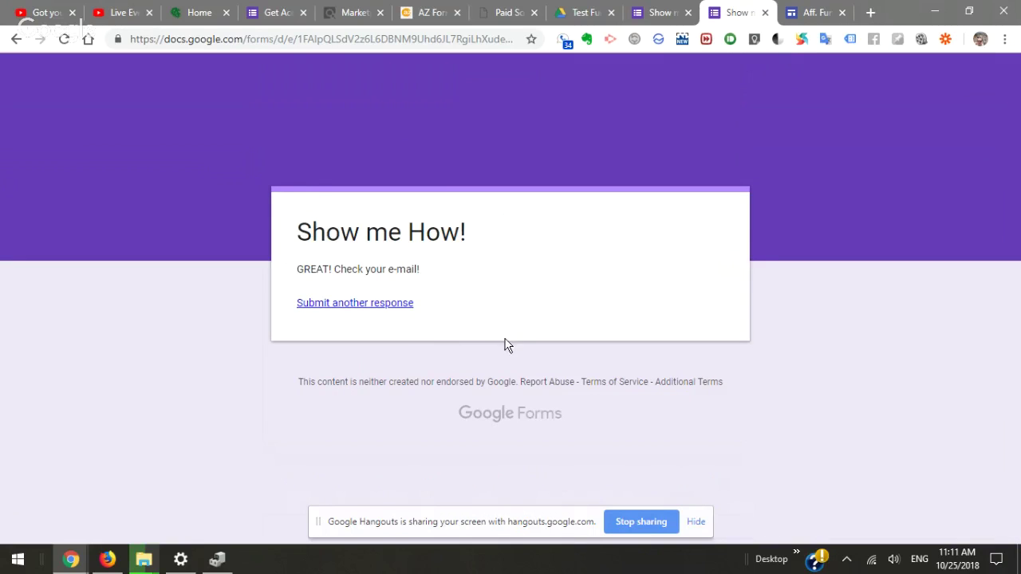
Create a new Google Sheets spreadsheet in Drive's Test Funnel folder and name it "test e-mail"
{"action": "left_click", "coordinate": [659, 12]}
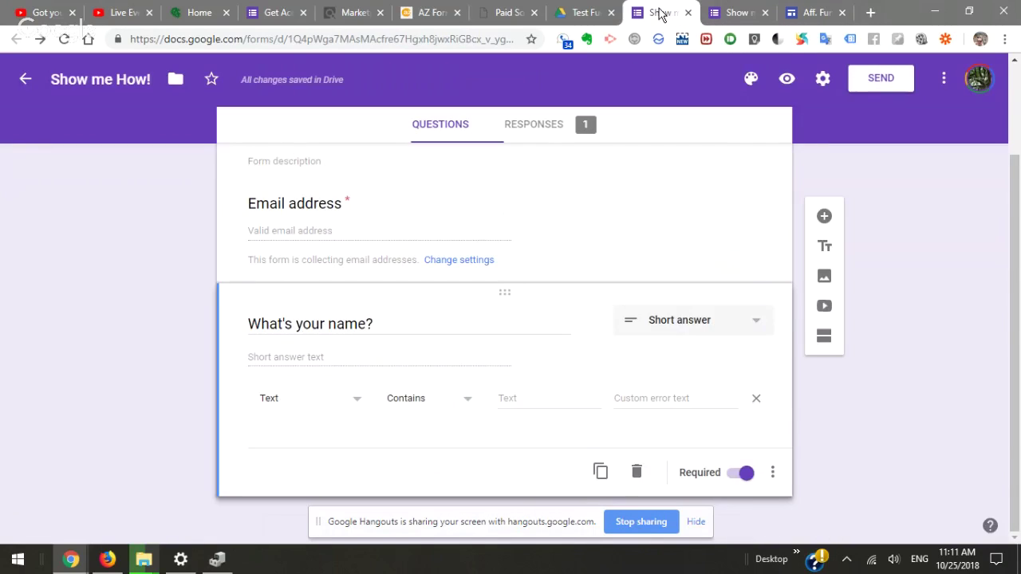
{"action": "left_click", "coordinate": [587, 12]}
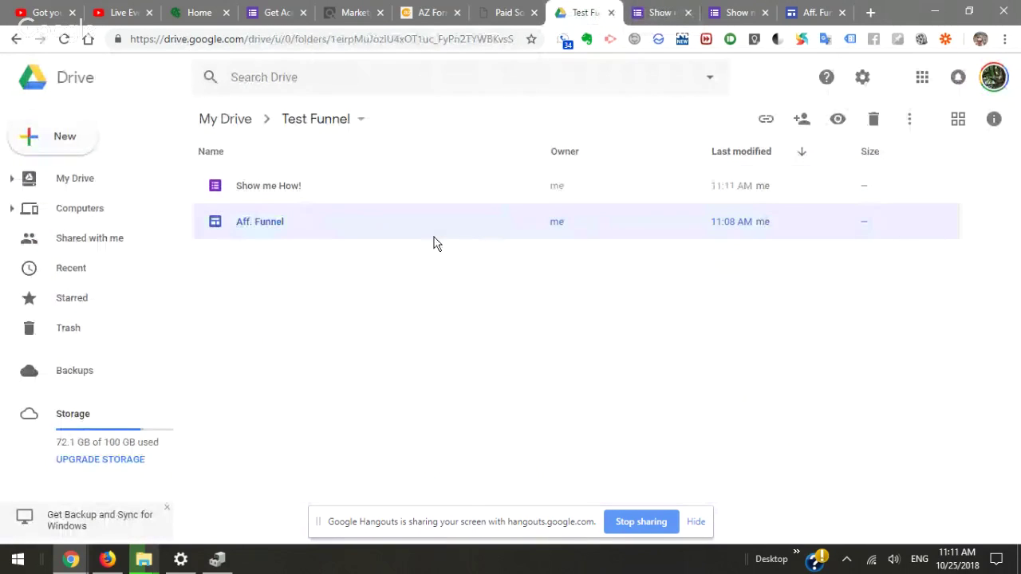
{"action": "right_click", "coordinate": [358, 271]}
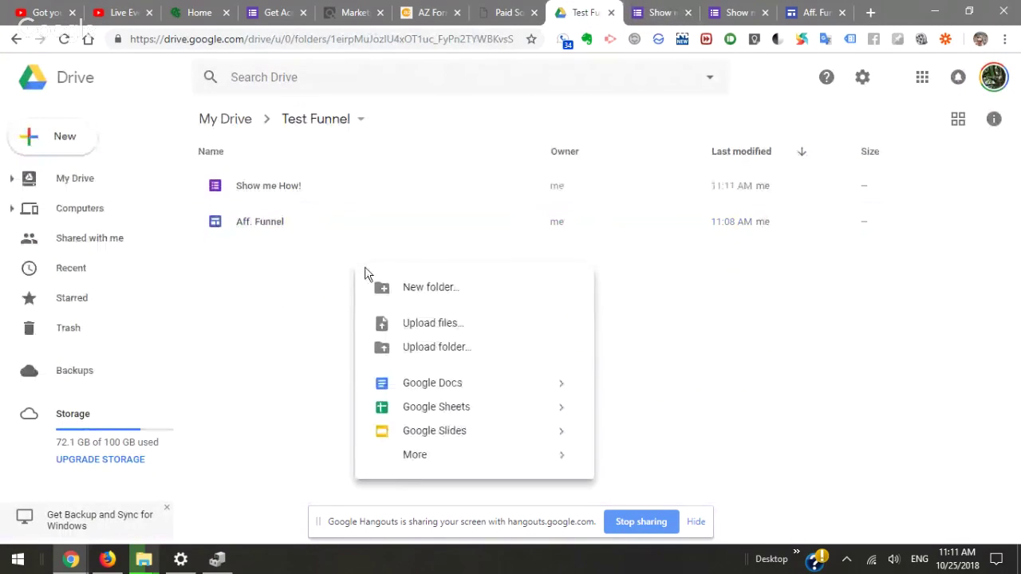
{"action": "left_click", "coordinate": [469, 410]}
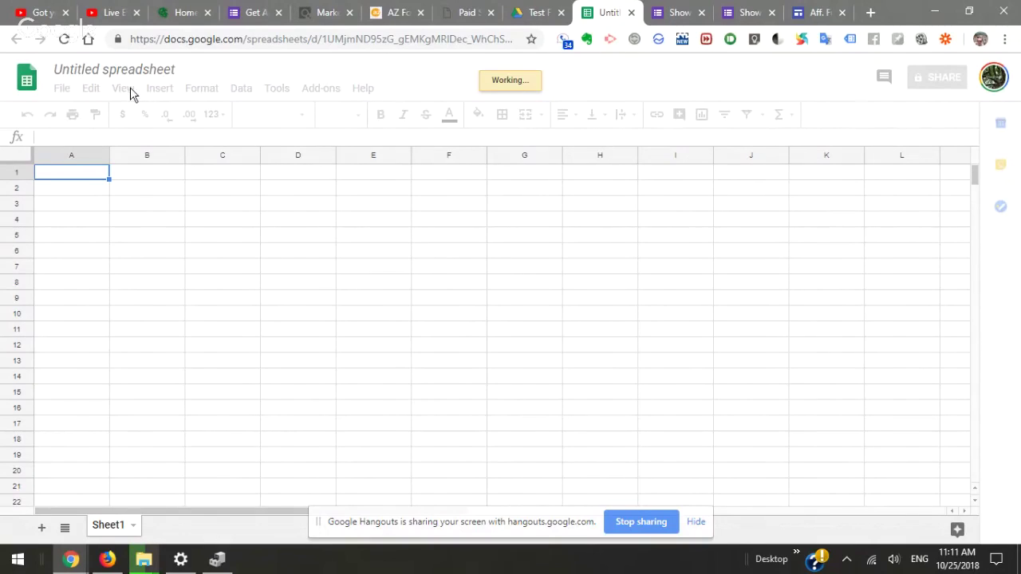
{"action": "left_click", "coordinate": [162, 69]}
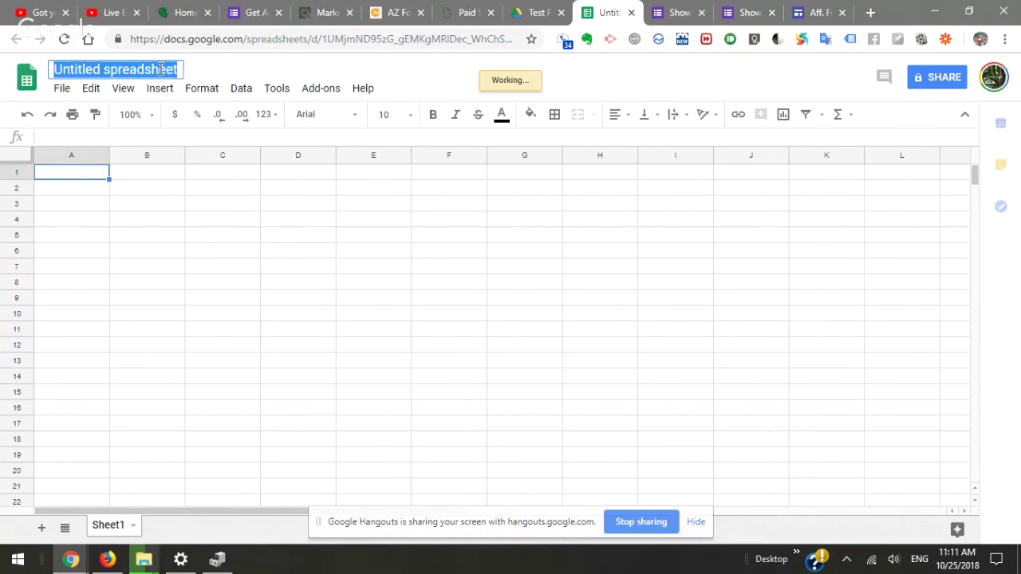
{"action": "type", "text": "test e-"}
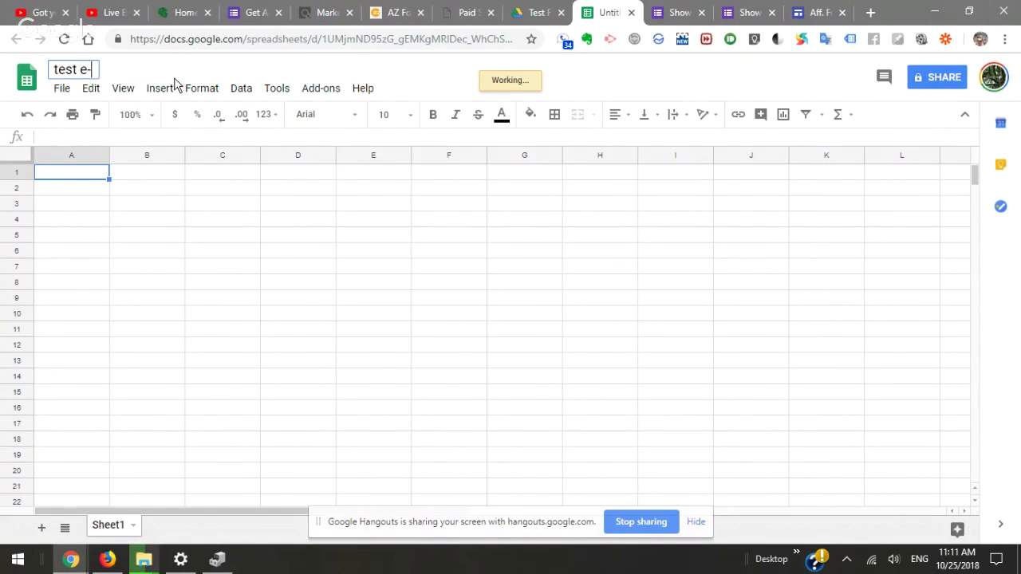
{"action": "type", "text": "mail"}
{"action": "key", "text": "Return"}
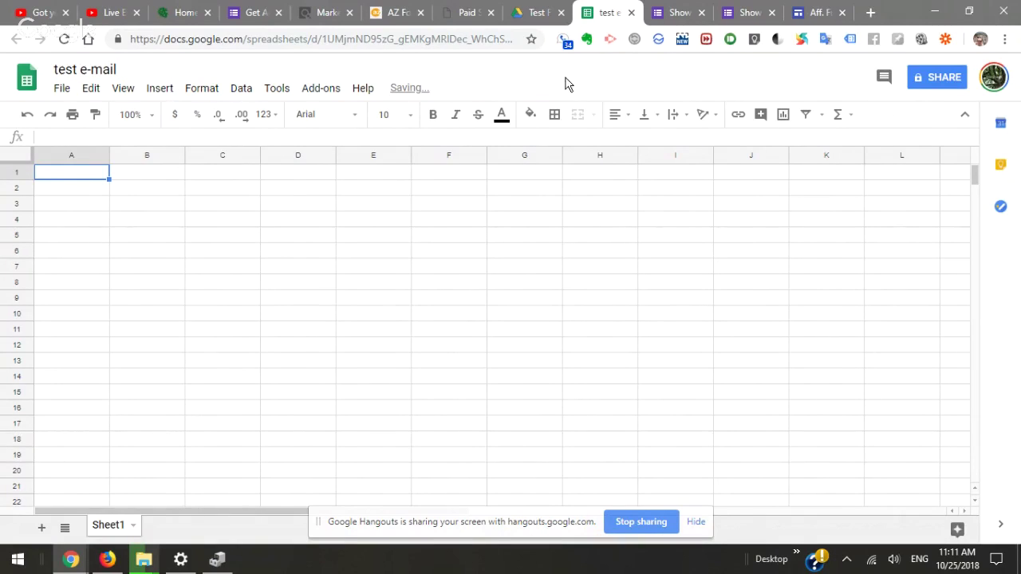
Check the form's question options and its general, presentation and quiz settings for a way to link a spreadsheet
{"action": "left_click", "coordinate": [678, 11]}
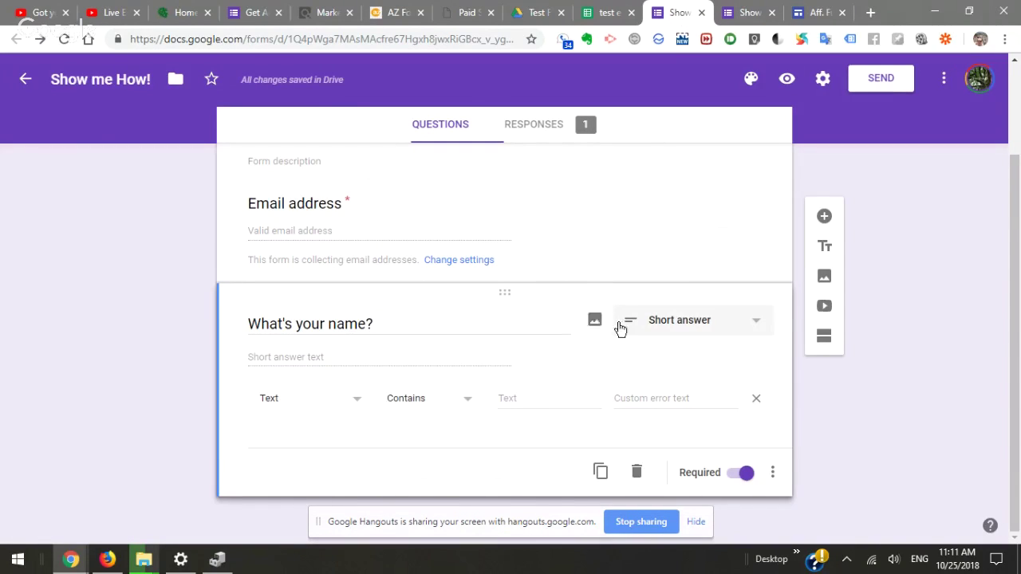
{"action": "left_click", "coordinate": [773, 475]}
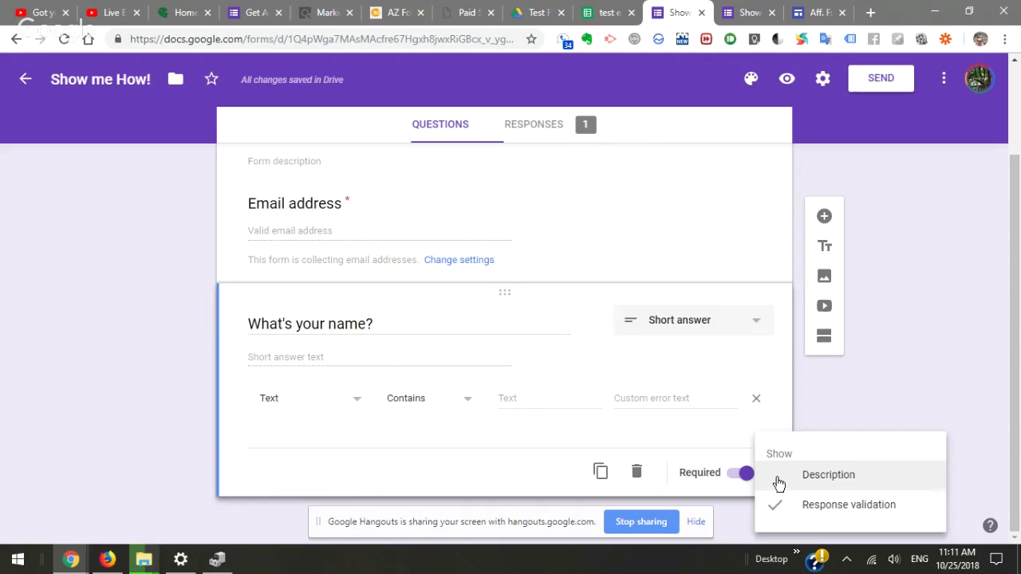
{"action": "left_click", "coordinate": [813, 103]}
{"action": "left_click", "coordinate": [823, 78]}
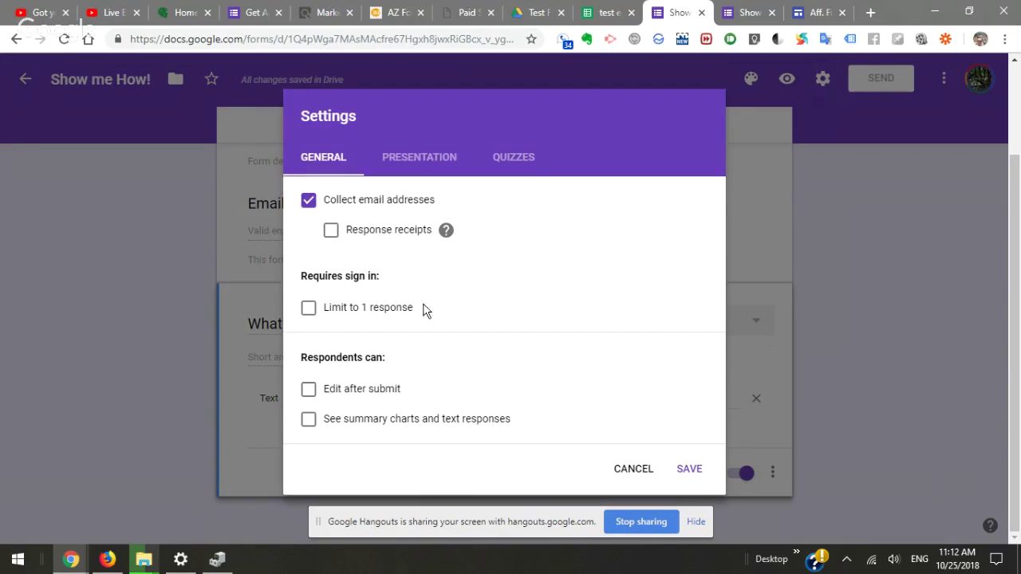
{"action": "left_click", "coordinate": [502, 164]}
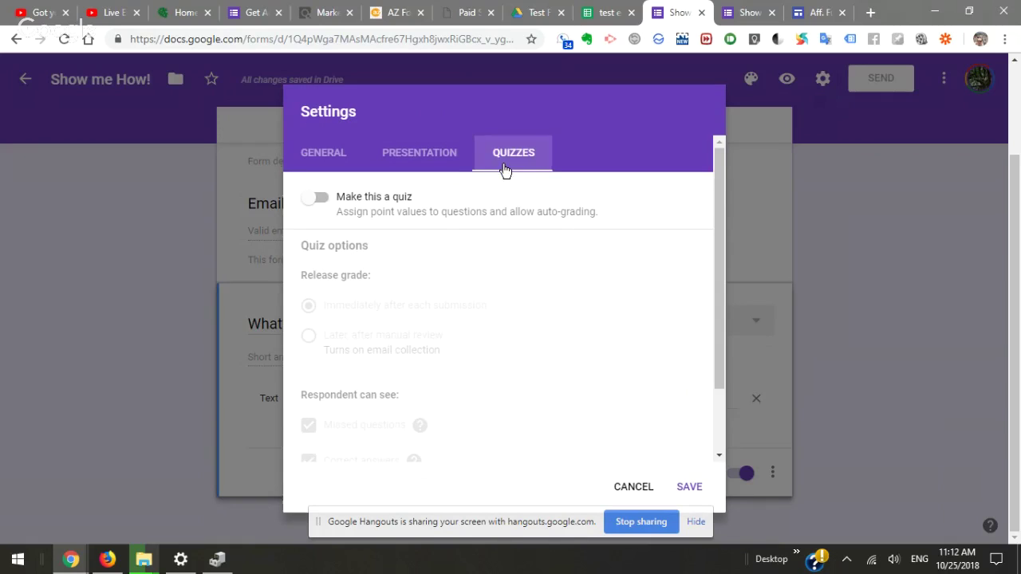
{"action": "left_click", "coordinate": [420, 162]}
{"action": "left_click", "coordinate": [347, 157]}
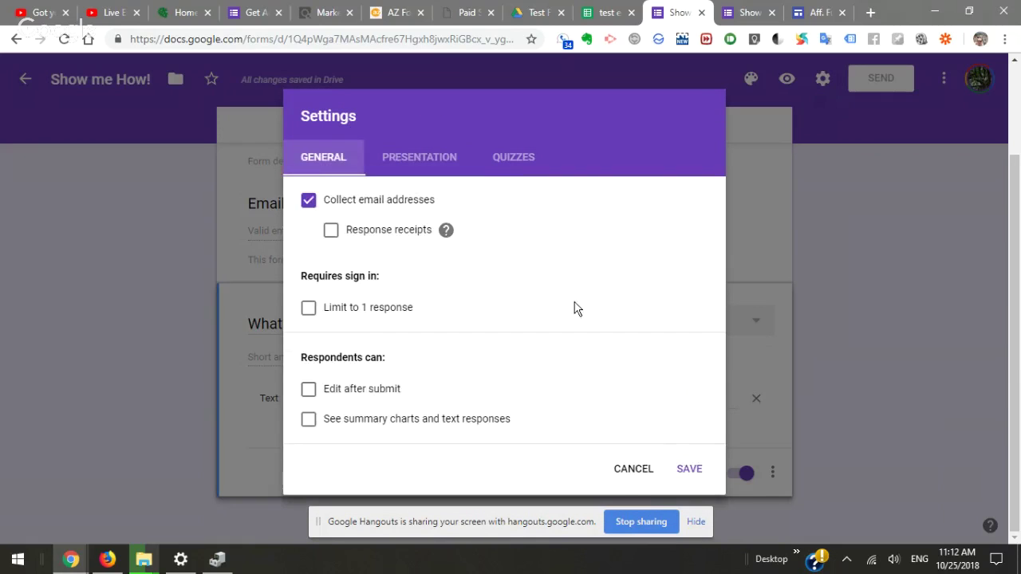
{"action": "left_click", "coordinate": [641, 476]}
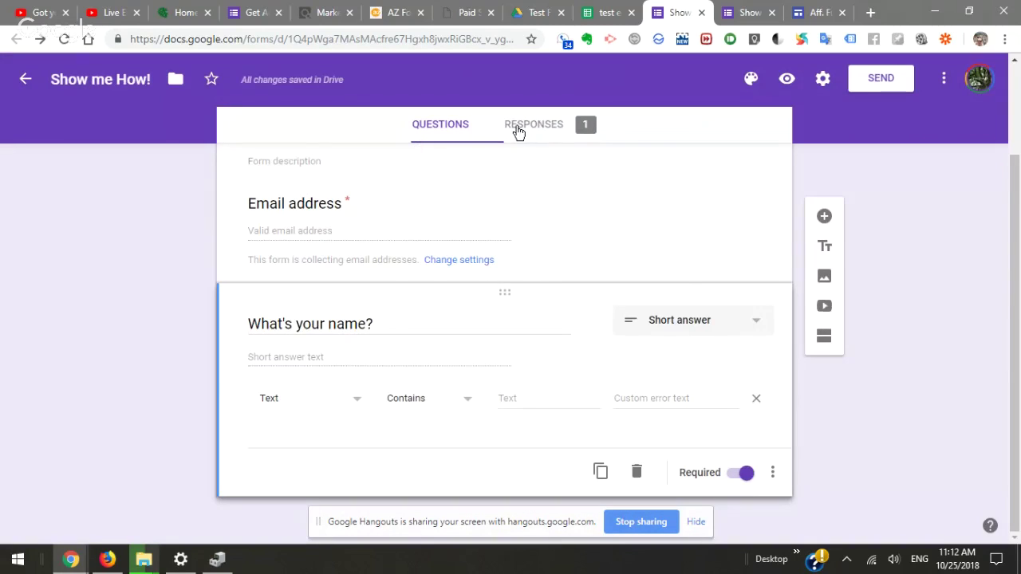
Review the form's response summary, the response destination choices and the available response options
{"action": "left_click", "coordinate": [524, 129]}
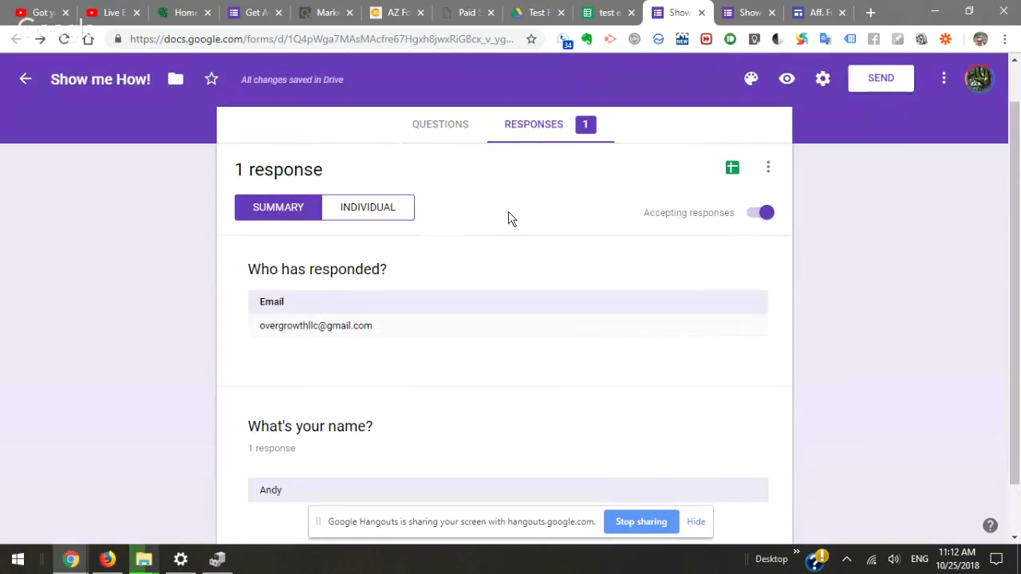
{"action": "left_click", "coordinate": [731, 170]}
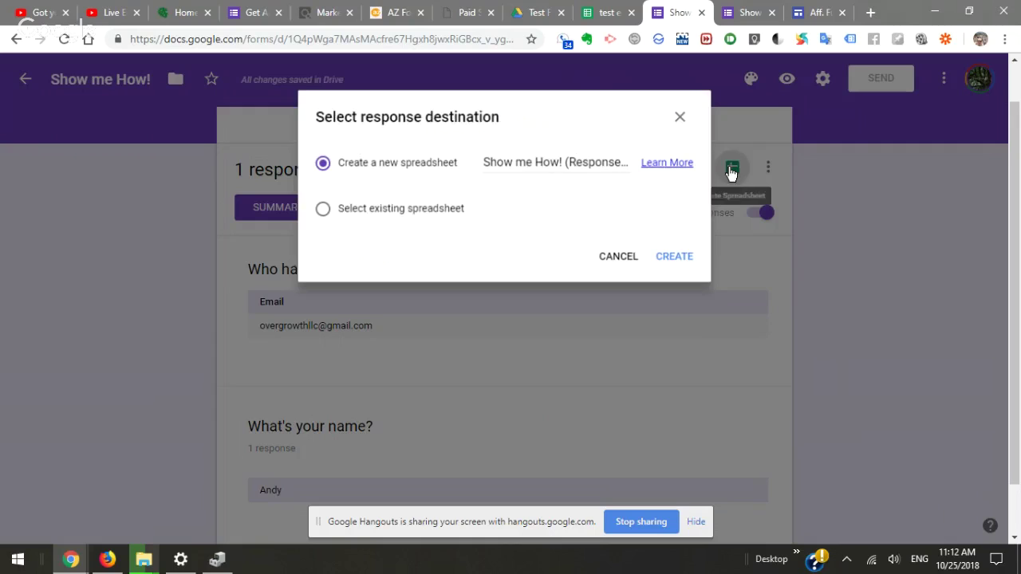
{"action": "left_click", "coordinate": [374, 210]}
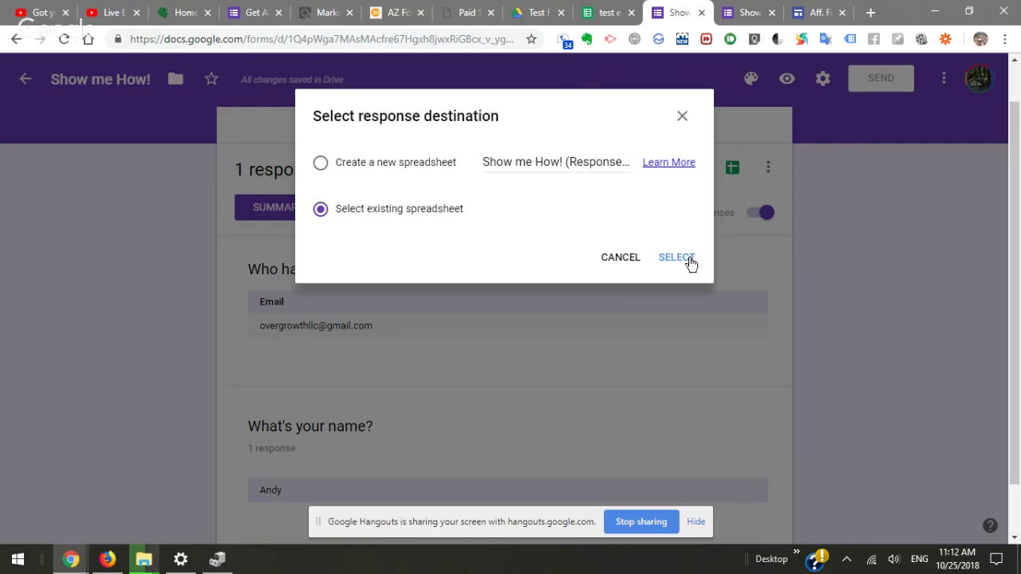
{"action": "left_click", "coordinate": [682, 117]}
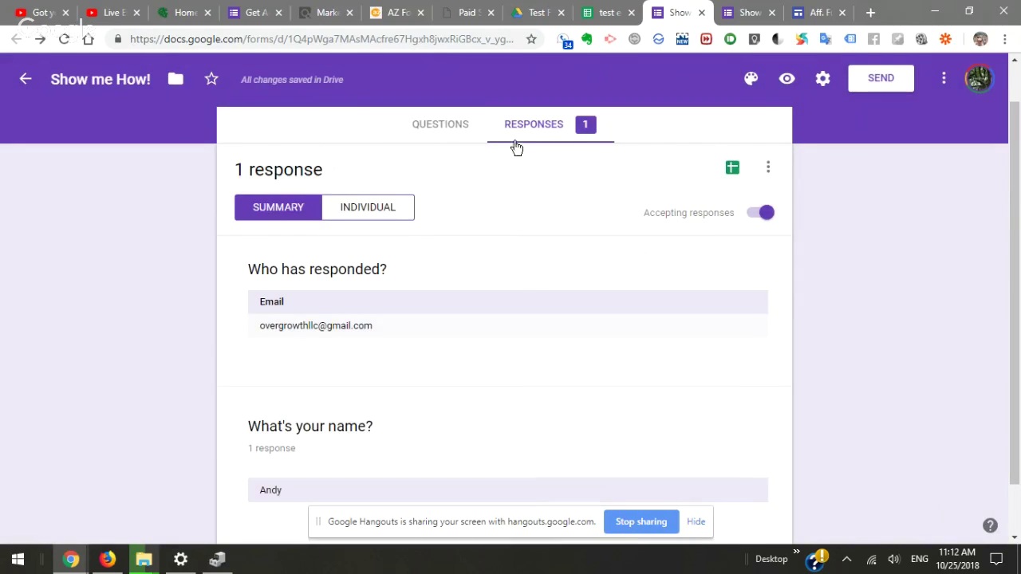
{"action": "left_click", "coordinate": [440, 127]}
{"action": "left_click", "coordinate": [531, 128]}
{"action": "left_click", "coordinate": [766, 170]}
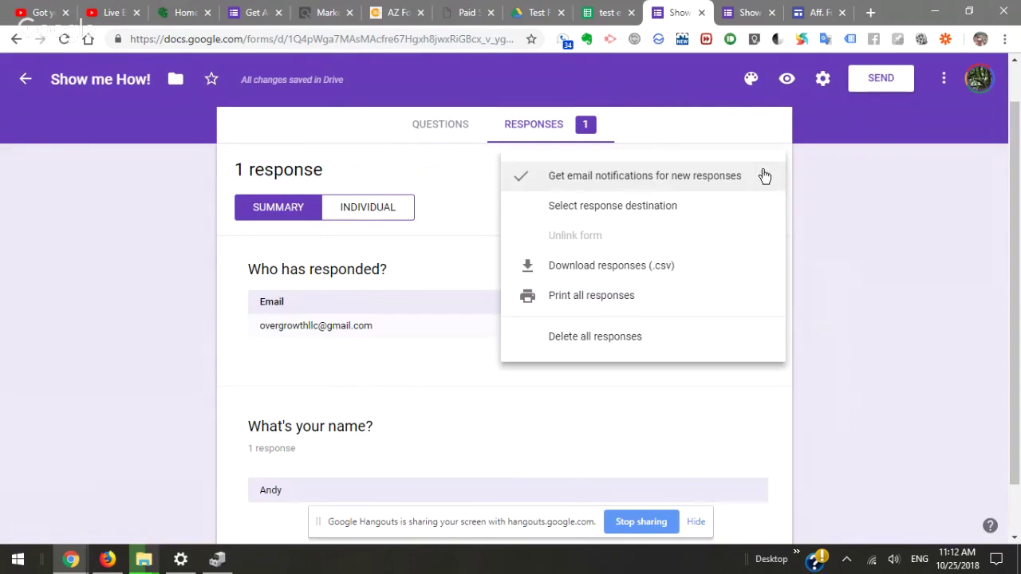
{"action": "left_click", "coordinate": [760, 145]}
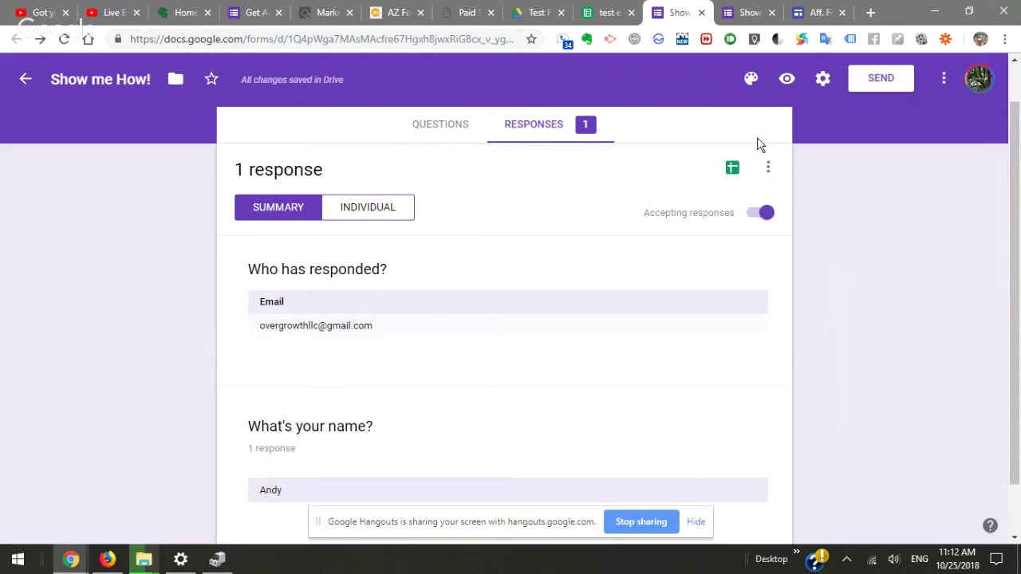
Link the form's responses to the existing spreadsheet "test e-mail" and check the copied email address there
{"action": "left_click", "coordinate": [732, 170]}
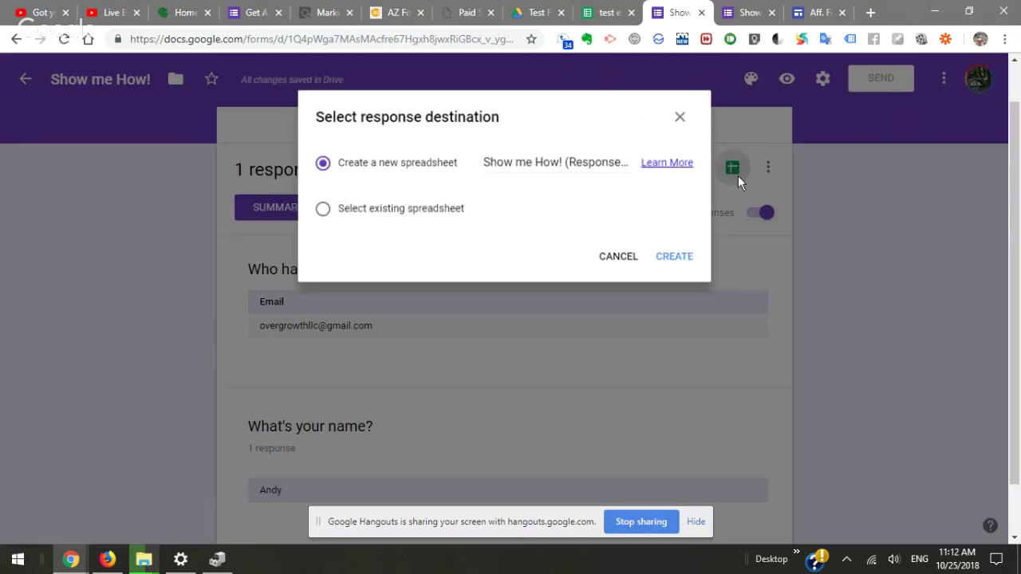
{"action": "left_click", "coordinate": [398, 214]}
{"action": "left_click", "coordinate": [675, 260]}
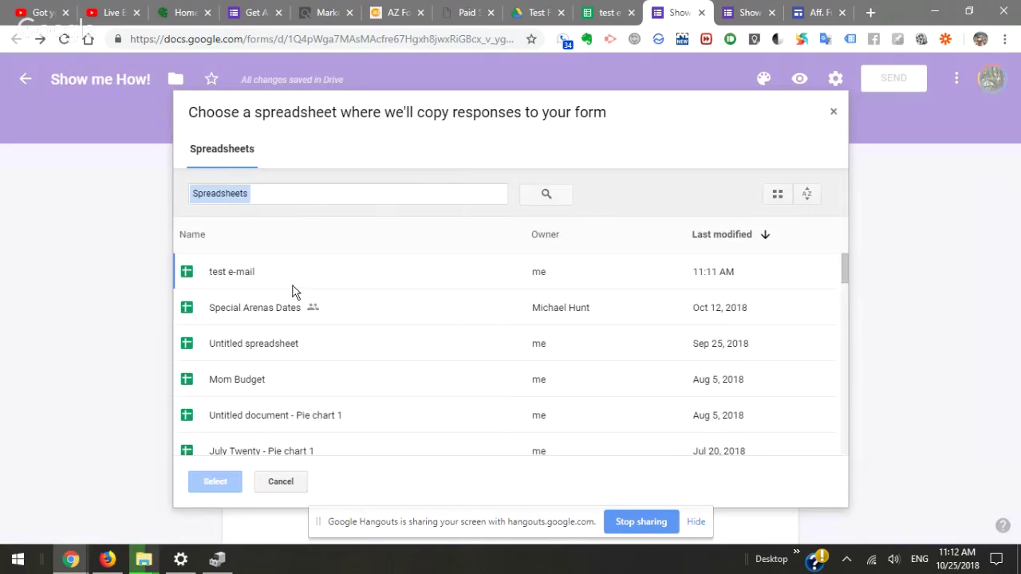
{"action": "left_click", "coordinate": [237, 272]}
{"action": "double_click", "coordinate": [237, 272]}
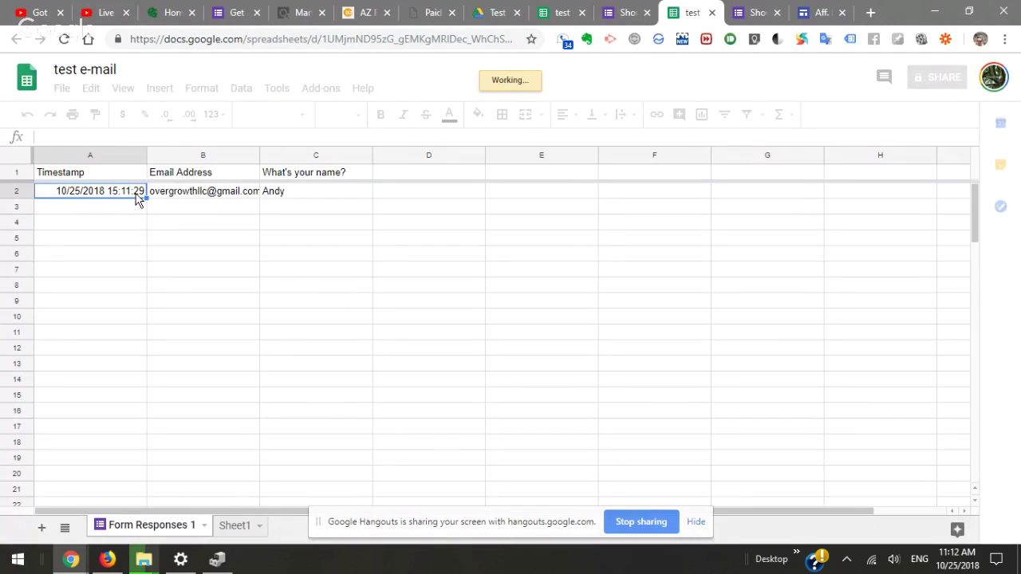
{"action": "left_click", "coordinate": [209, 198]}
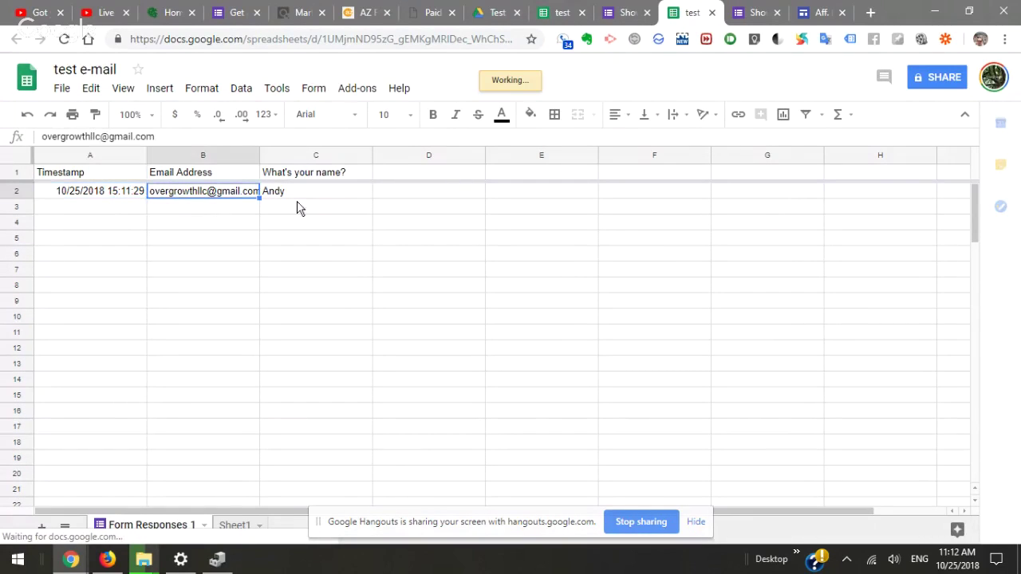
Review the recorded response in the linked spreadsheet and the form's response summary, and look through the form's additional options
{"action": "left_click", "coordinate": [359, 200]}
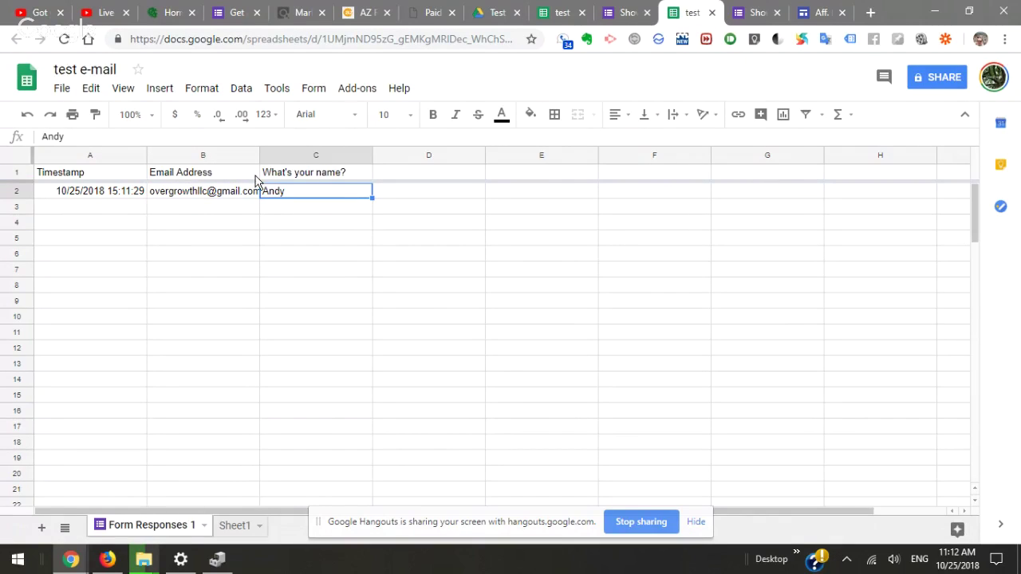
{"action": "left_click", "coordinate": [616, 11]}
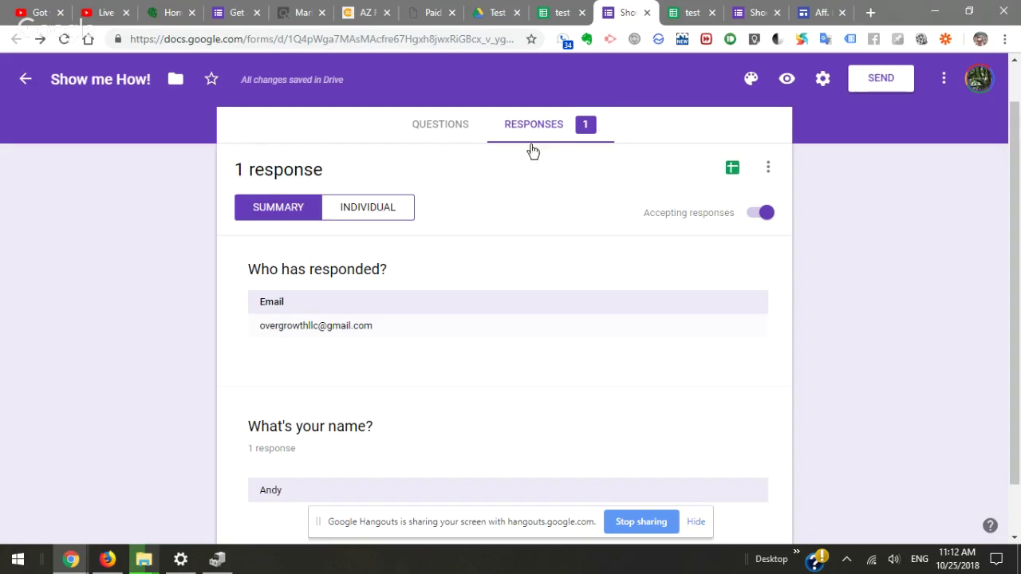
{"action": "scroll", "coordinate": [451, 244], "scroll_direction": "down", "scroll_amount": 1}
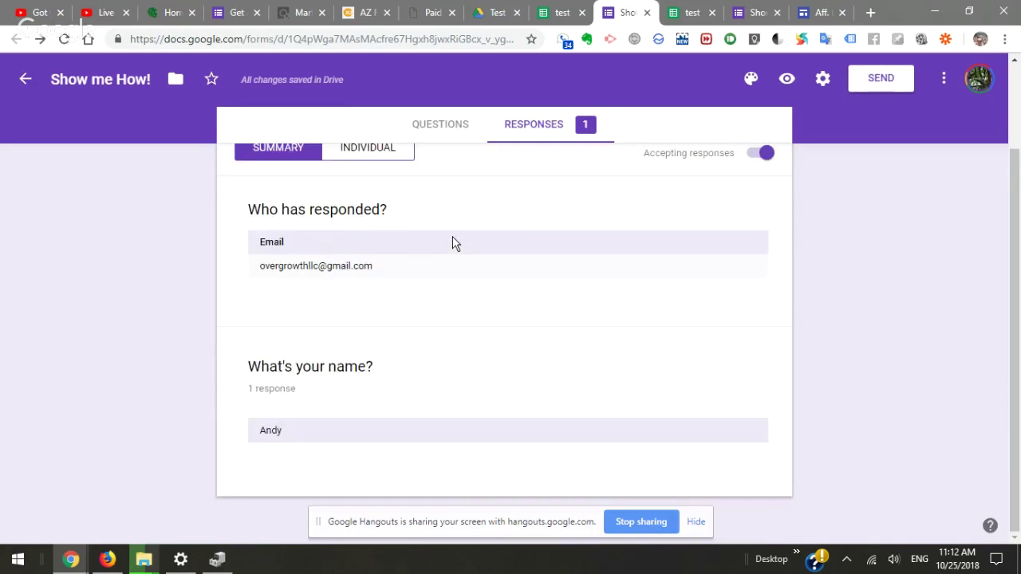
{"action": "scroll", "coordinate": [452, 244], "scroll_direction": "up", "scroll_amount": 2}
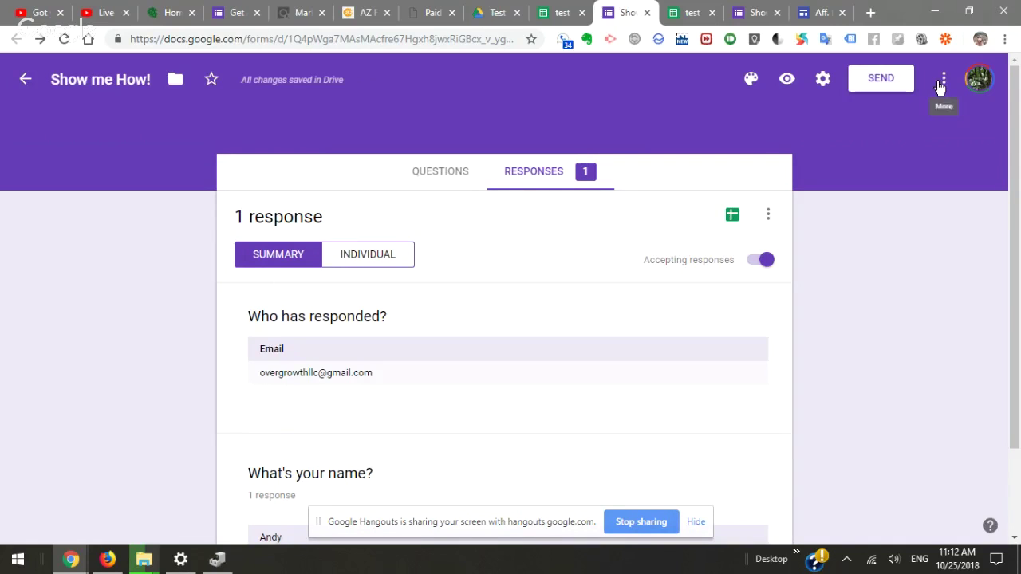
{"action": "left_click", "coordinate": [554, 13]}
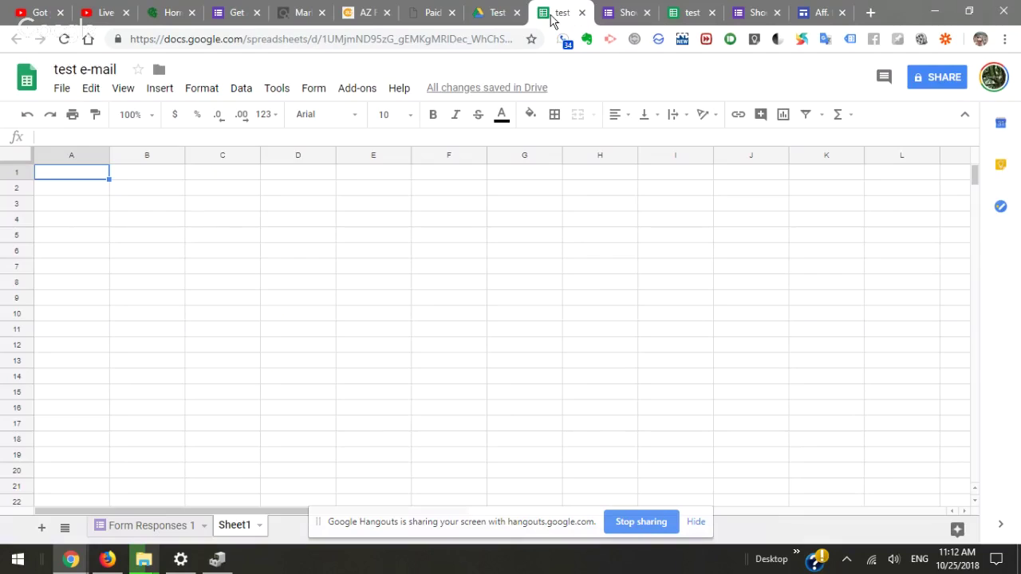
{"action": "left_click", "coordinate": [615, 14]}
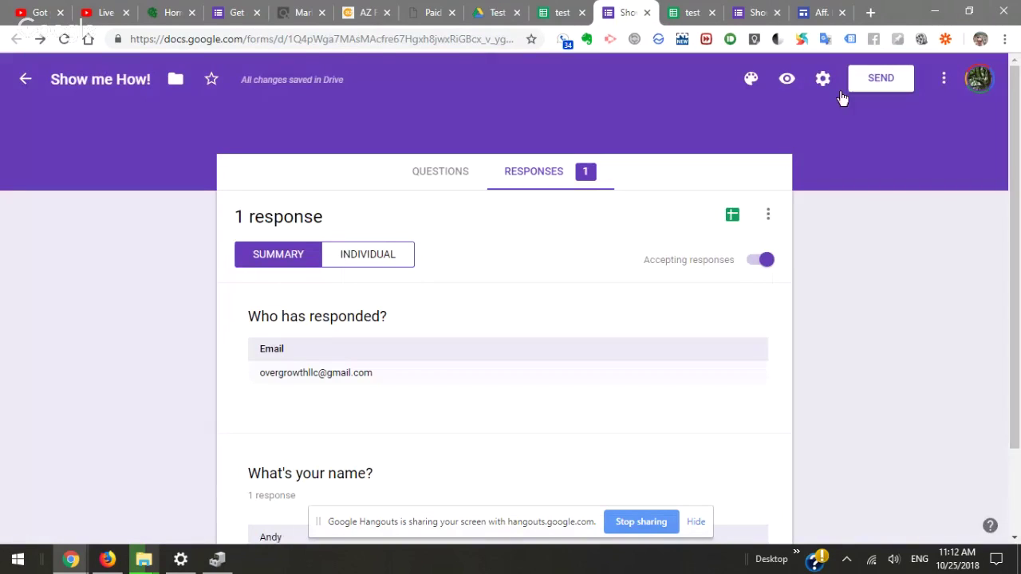
{"action": "left_click", "coordinate": [944, 80]}
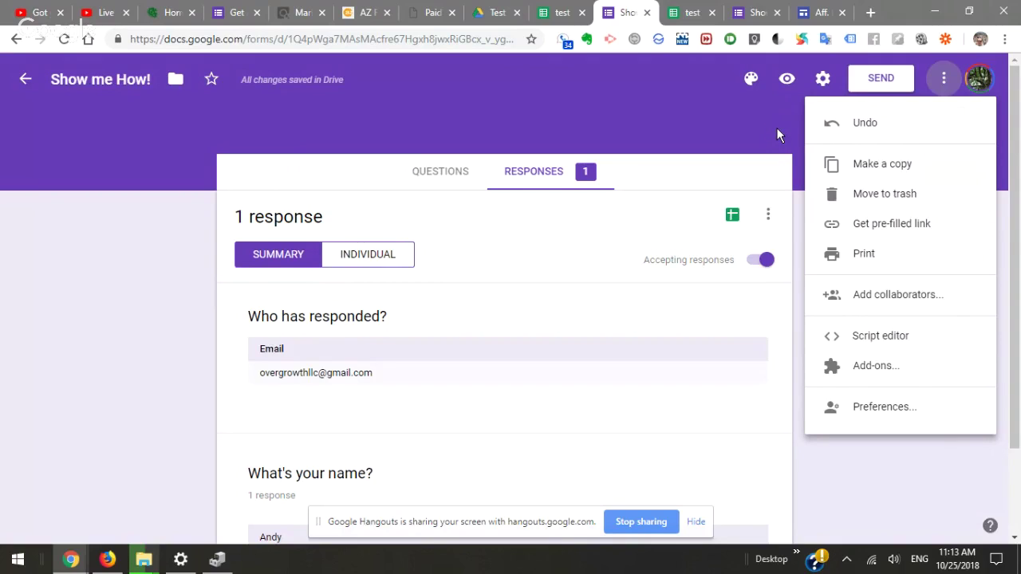
{"action": "left_click", "coordinate": [686, 13]}
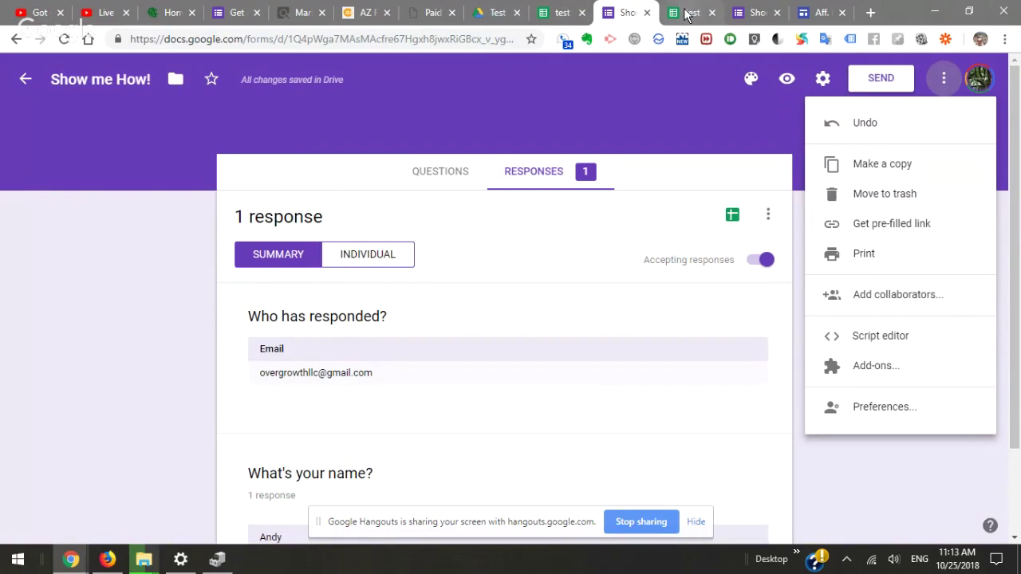
{"action": "left_click", "coordinate": [625, 13]}
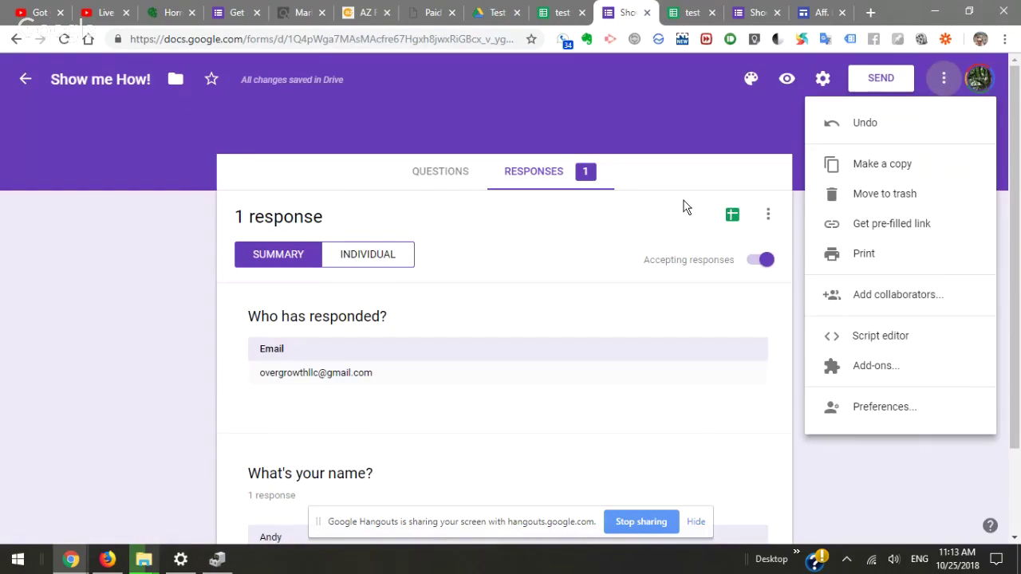
Preview the "Show me How!" form and submit a test response with an email address and a first name
{"action": "left_click", "coordinate": [794, 88]}
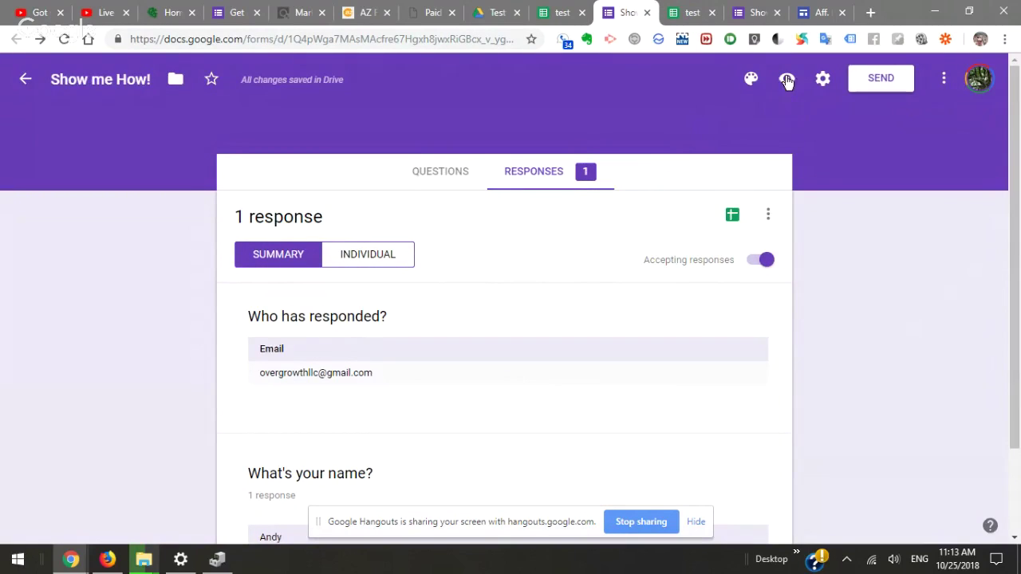
{"action": "left_click", "coordinate": [787, 82]}
{"action": "left_click", "coordinate": [421, 352]}
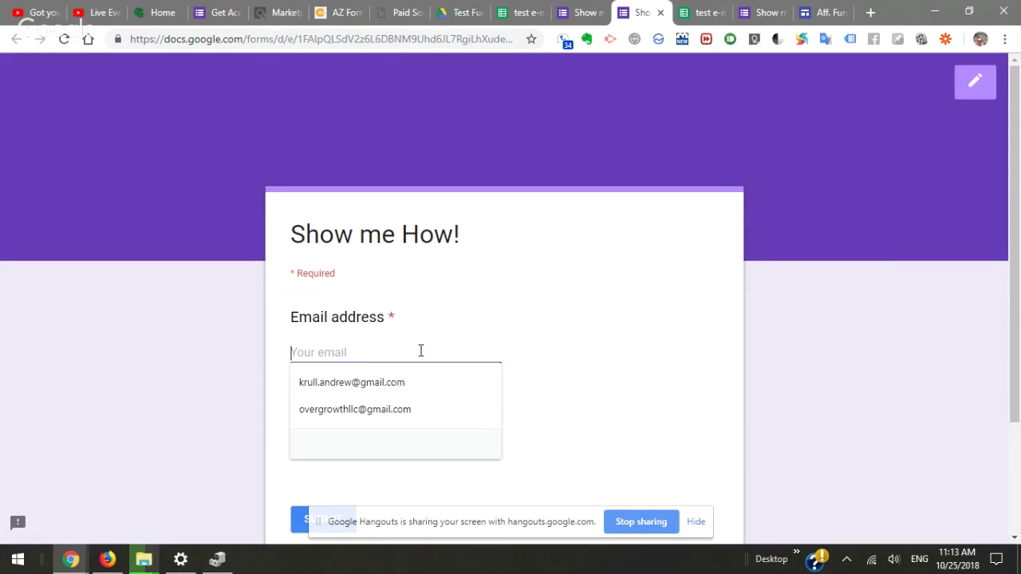
{"action": "left_click", "coordinate": [417, 410]}
{"action": "left_click", "coordinate": [414, 436]}
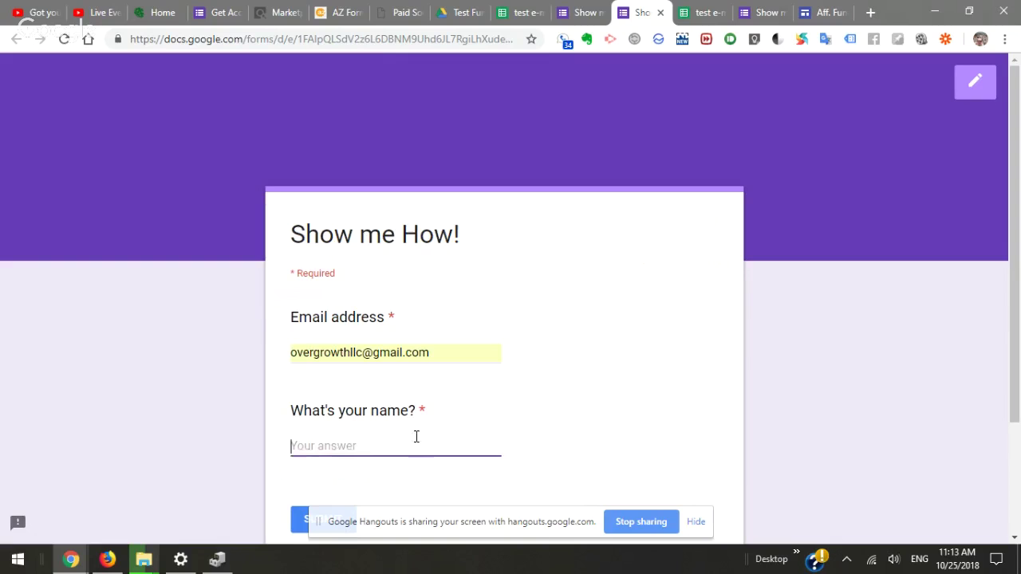
{"action": "type", "text": "Andy"}
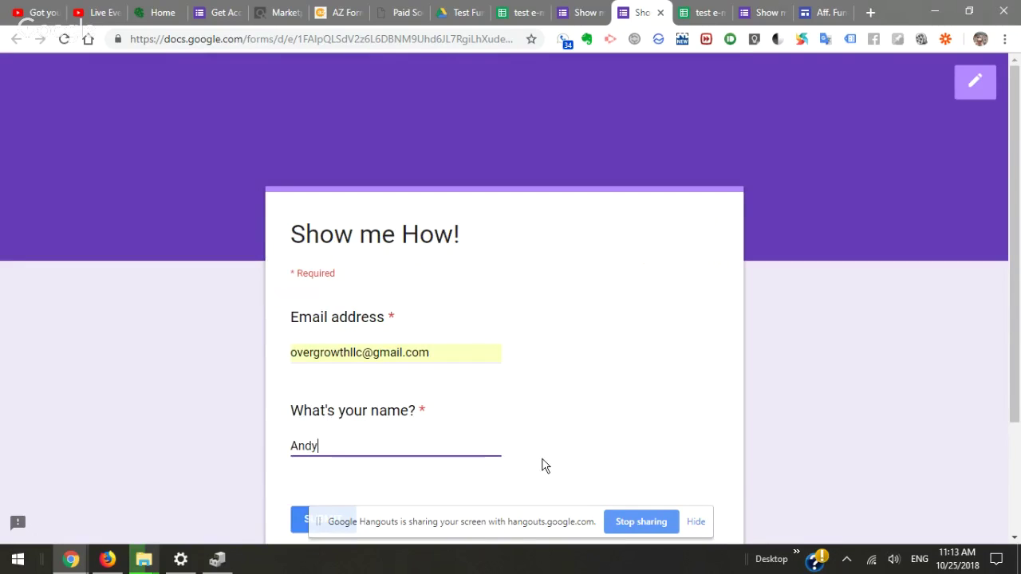
{"action": "scroll", "coordinate": [539, 471], "scroll_direction": "down", "scroll_amount": 2}
{"action": "left_click", "coordinate": [327, 396]}
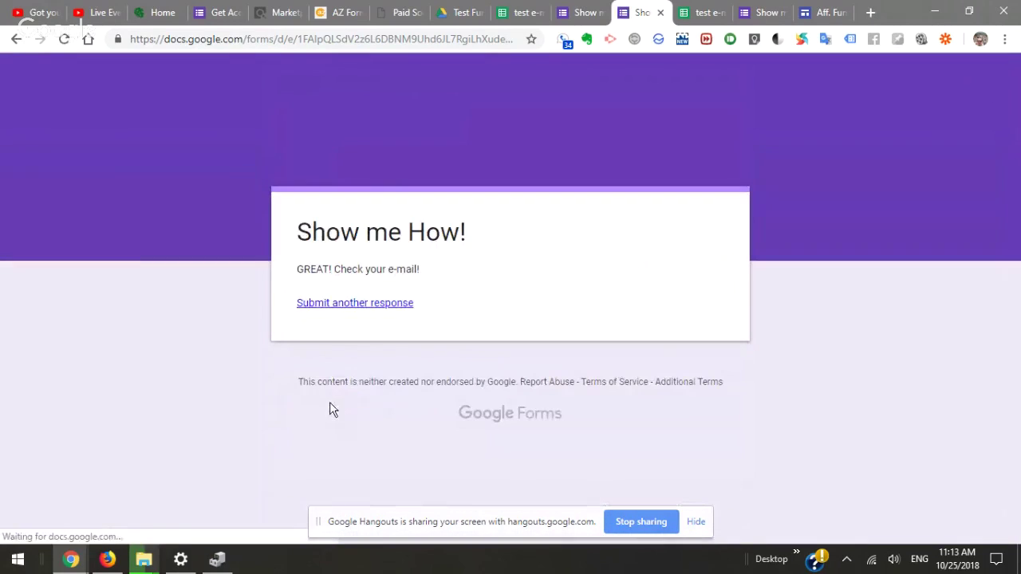
Reload the linked "test e-mail" spreadsheet to check for the new response, and view the Push by Zapier extension's options
{"action": "left_click", "coordinate": [699, 12]}
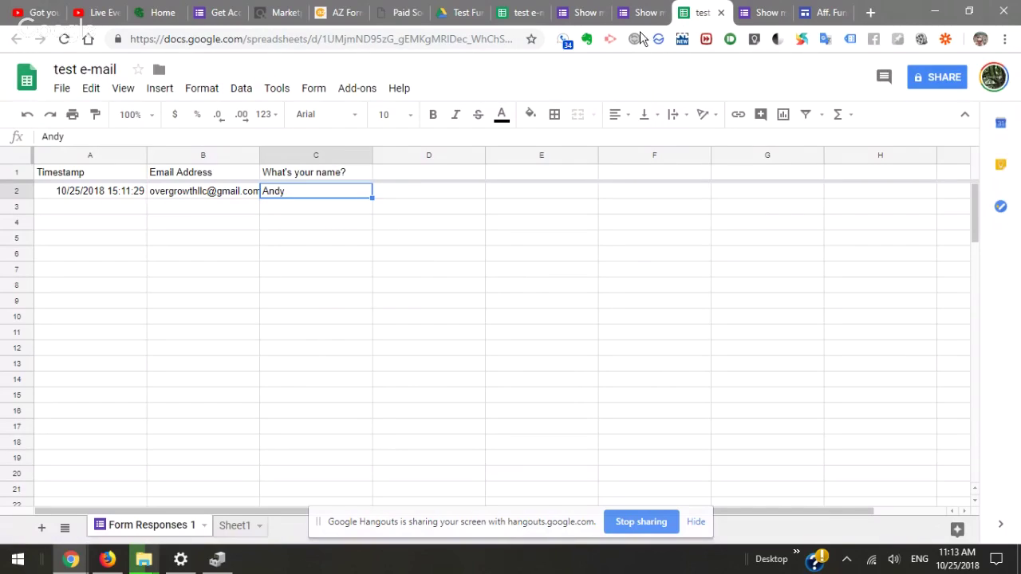
{"action": "left_click", "coordinate": [63, 40]}
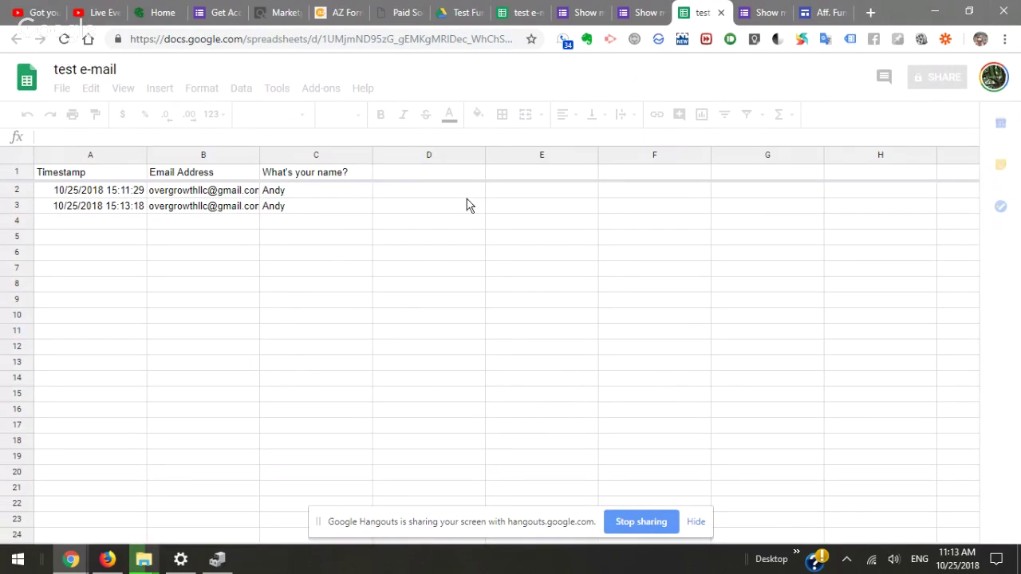
{"action": "left_click", "coordinate": [945, 40]}
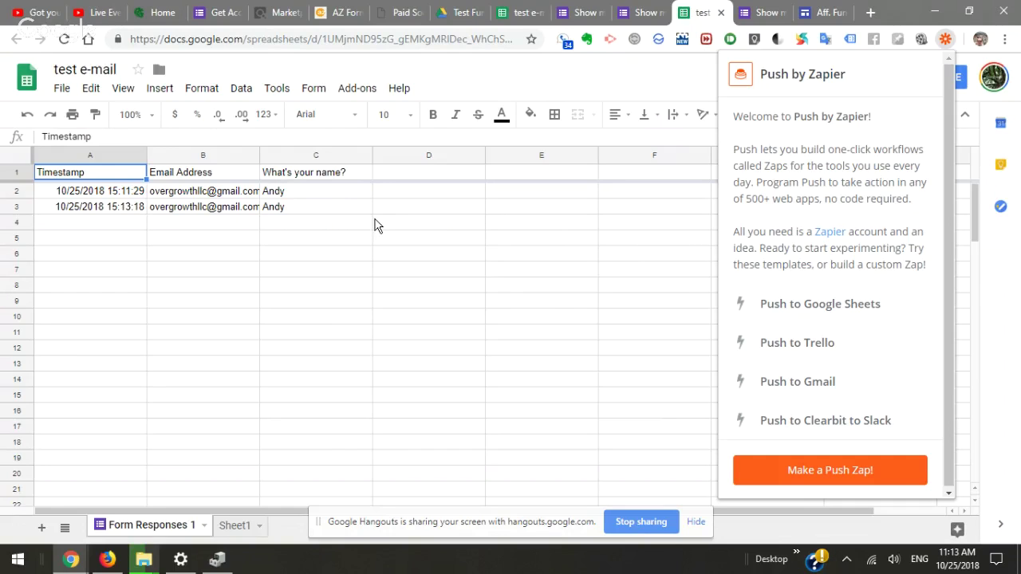
Look over the blank sheet, the Aff. Funnel page, the form's confirmation page and its response summary
{"action": "left_click", "coordinate": [640, 18]}
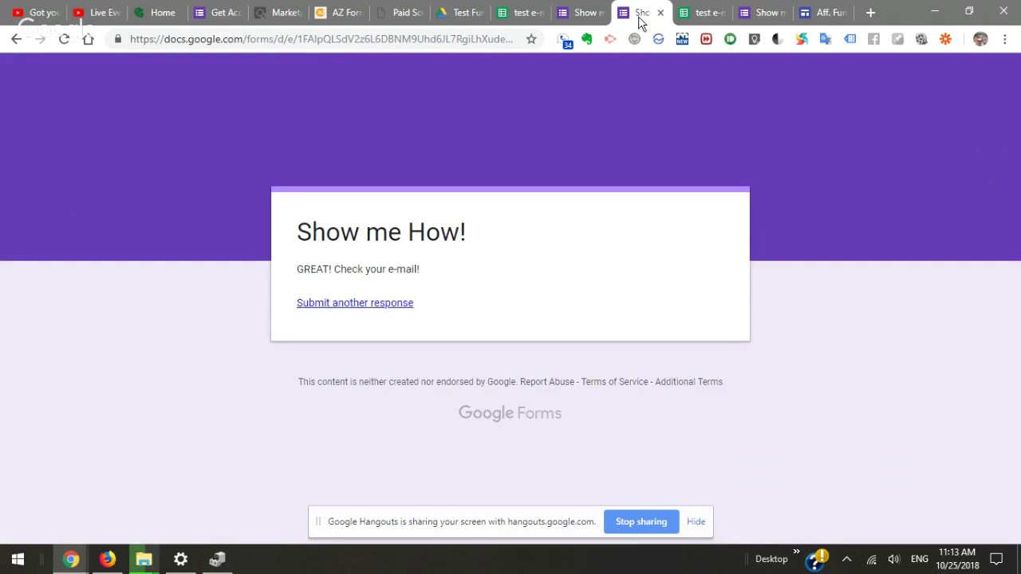
{"action": "left_click", "coordinate": [580, 17]}
{"action": "left_click", "coordinate": [517, 14]}
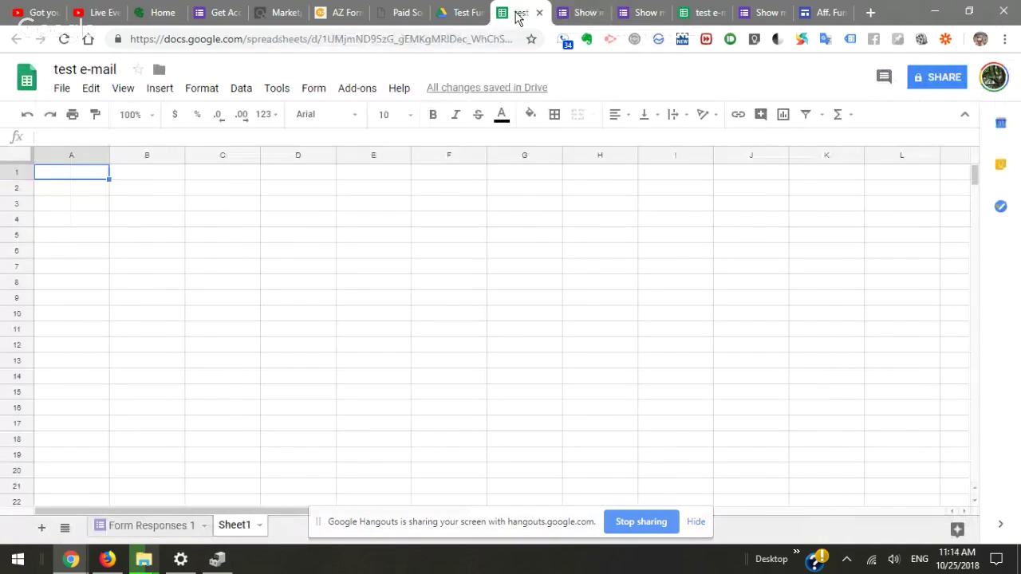
{"action": "left_click", "coordinate": [814, 16]}
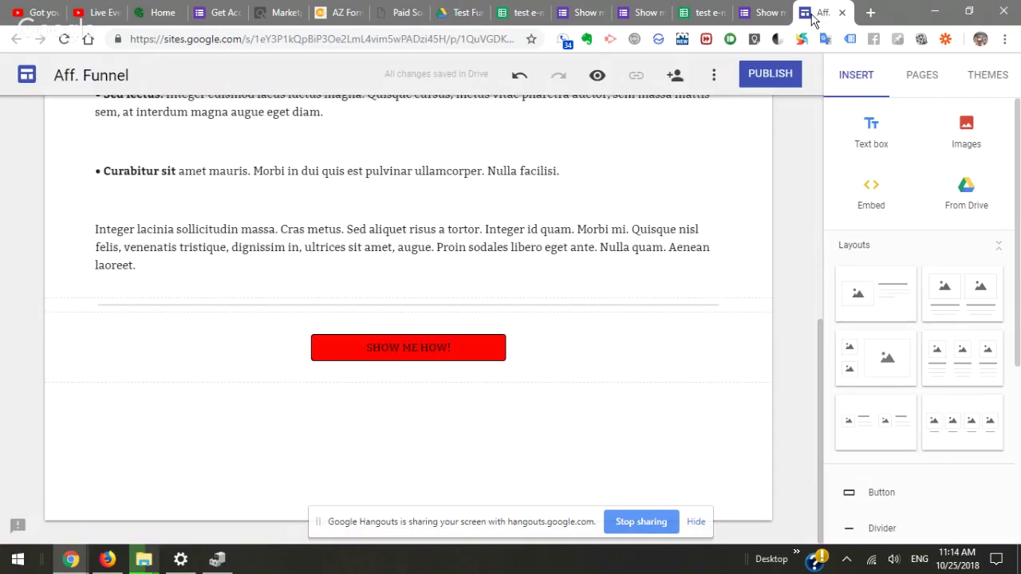
{"action": "scroll", "coordinate": [588, 279], "scroll_direction": "up", "scroll_amount": 6}
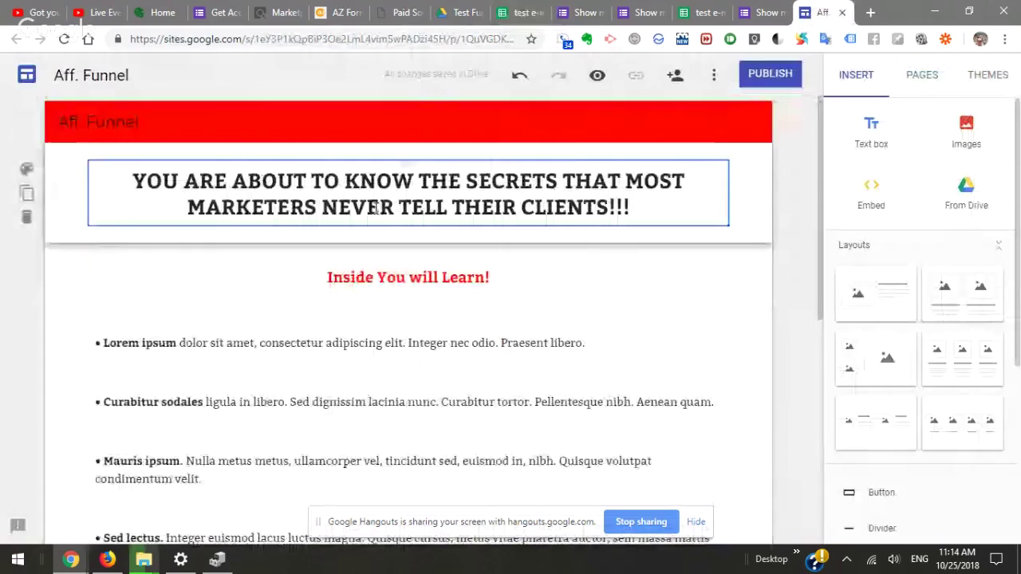
{"action": "left_click", "coordinate": [757, 15]}
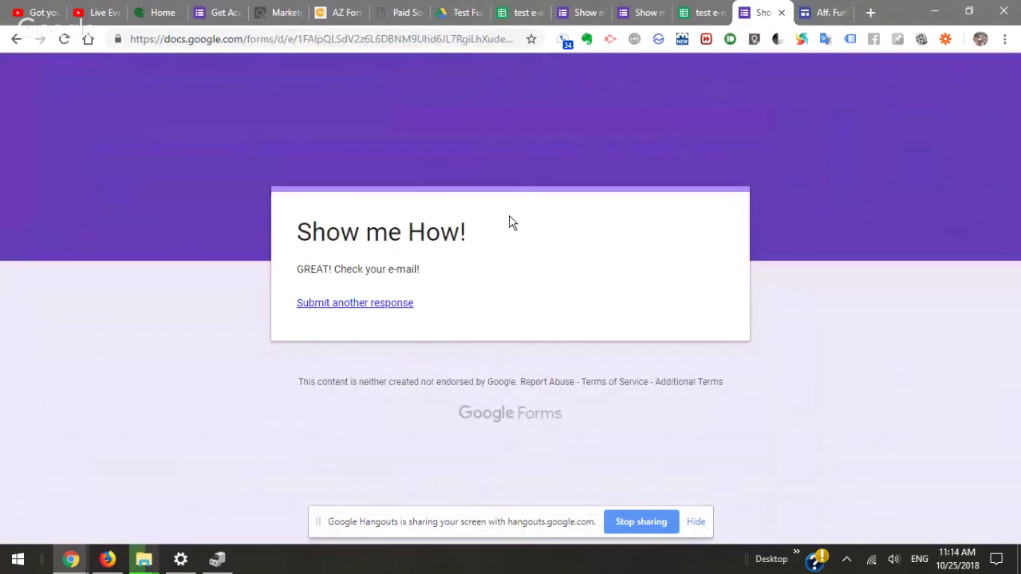
{"action": "left_click", "coordinate": [706, 14]}
{"action": "left_click", "coordinate": [642, 14]}
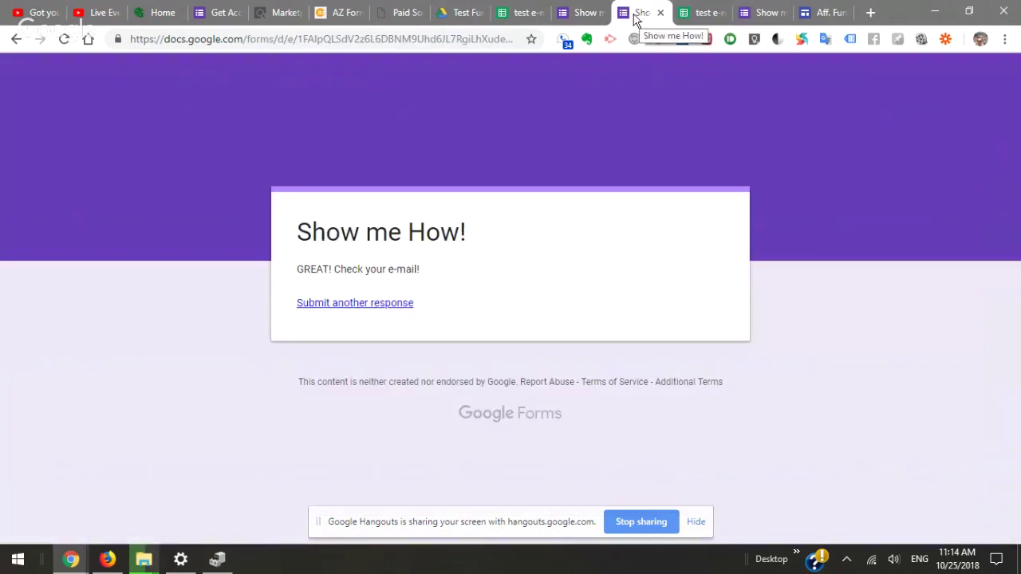
{"action": "left_click", "coordinate": [578, 13]}
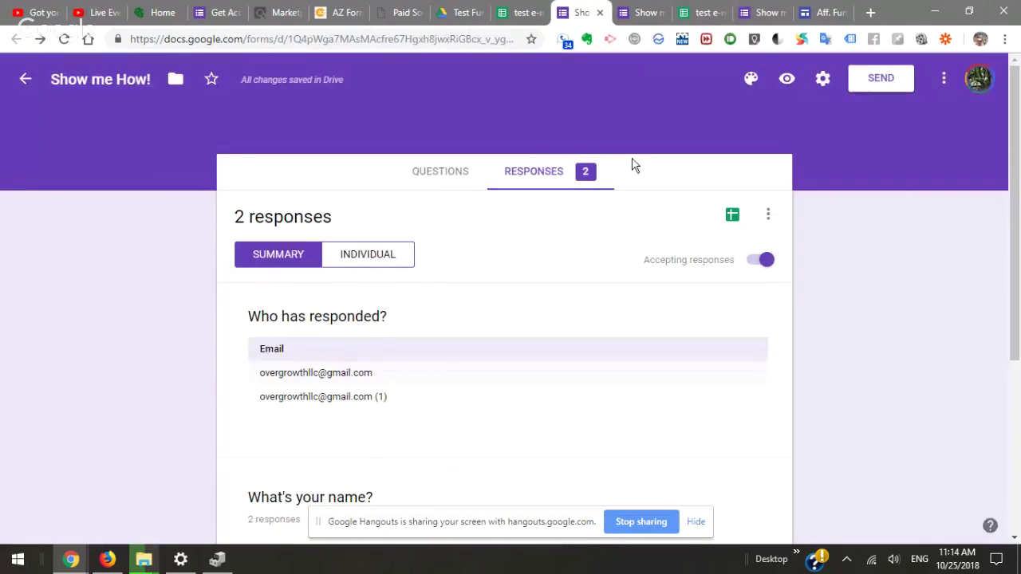
Open a fresh preview of the "Show me How!" form and copy its web address
{"action": "left_click", "coordinate": [943, 82]}
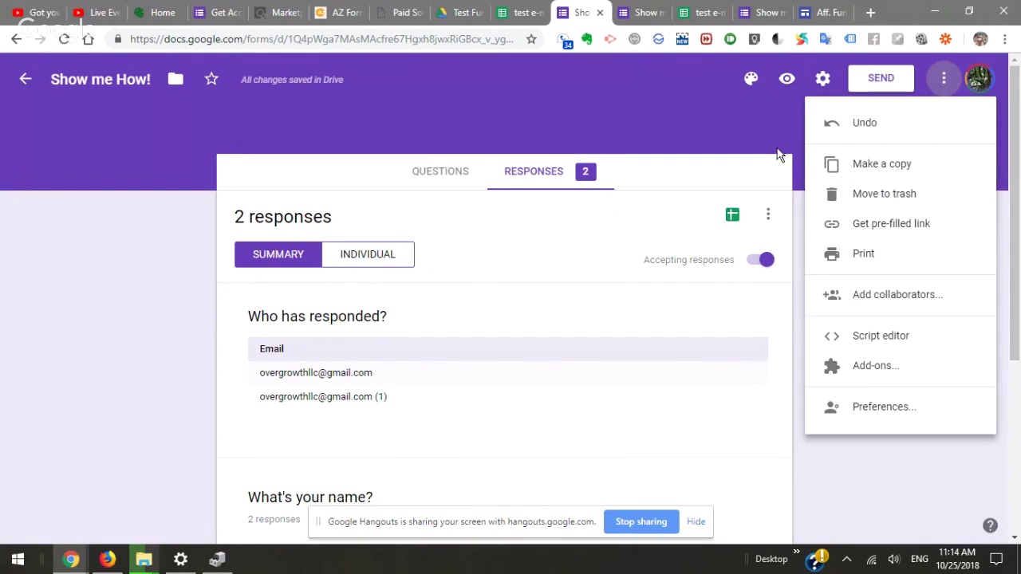
{"action": "left_click", "coordinate": [780, 95]}
{"action": "left_click", "coordinate": [787, 79]}
{"action": "left_click", "coordinate": [418, 39]}
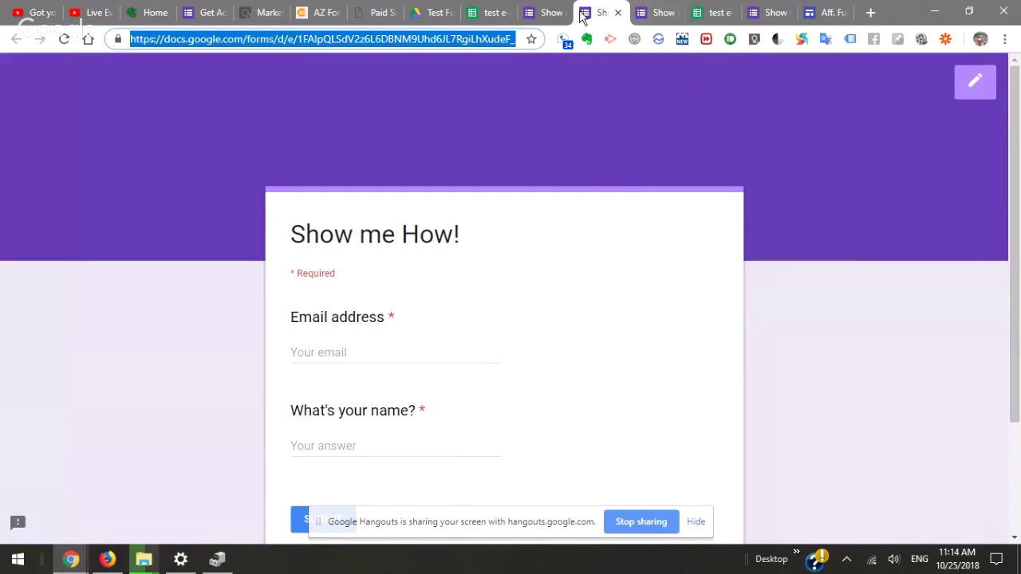
Replace the link of the "SHOW ME HOW!" button on the Aff. Funnel page with the copied form address
{"action": "left_click", "coordinate": [828, 12]}
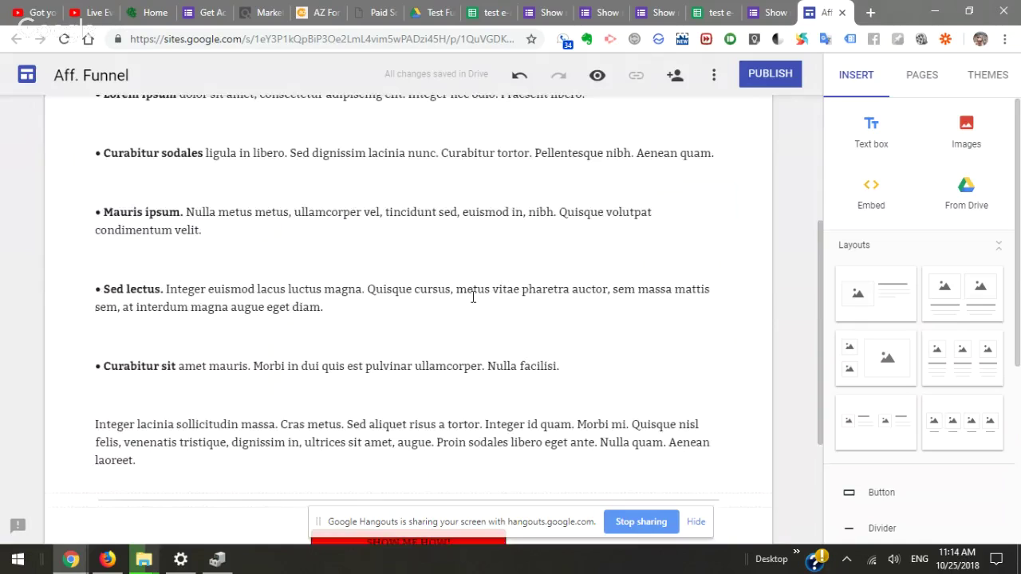
{"action": "scroll", "coordinate": [473, 296], "scroll_direction": "down", "scroll_amount": 3}
{"action": "left_click", "coordinate": [466, 348]}
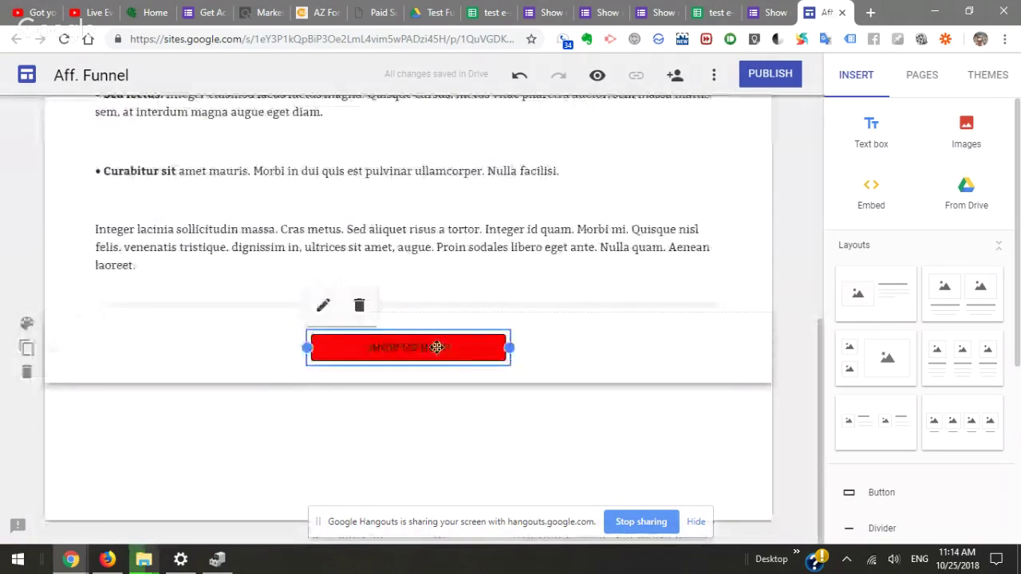
{"action": "left_click", "coordinate": [328, 310]}
{"action": "left_click", "coordinate": [463, 343]}
{"action": "triple_click", "coordinate": [462, 343]}
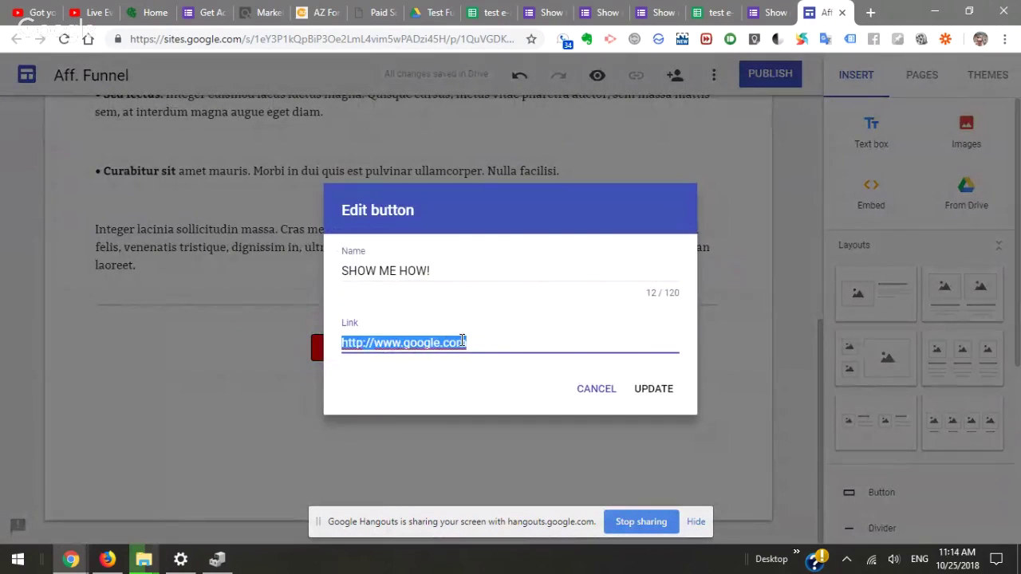
{"action": "key", "text": "ctrl+v"}
{"action": "left_click", "coordinate": [664, 392]}
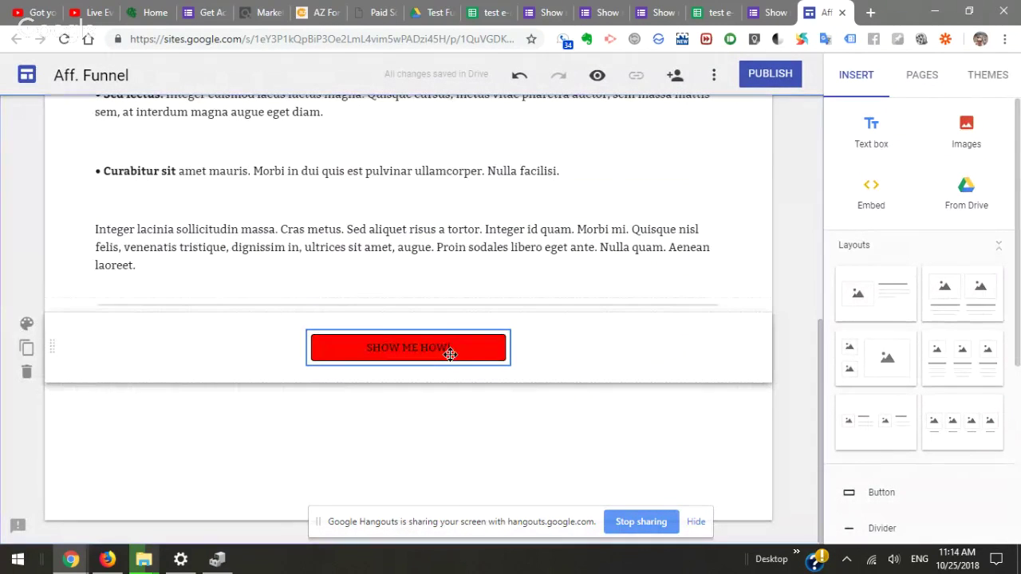
{"action": "left_click", "coordinate": [450, 355]}
Publish the Aff. Funnel site to the web under the address "aff-funneltest"
{"action": "left_click", "coordinate": [779, 82]}
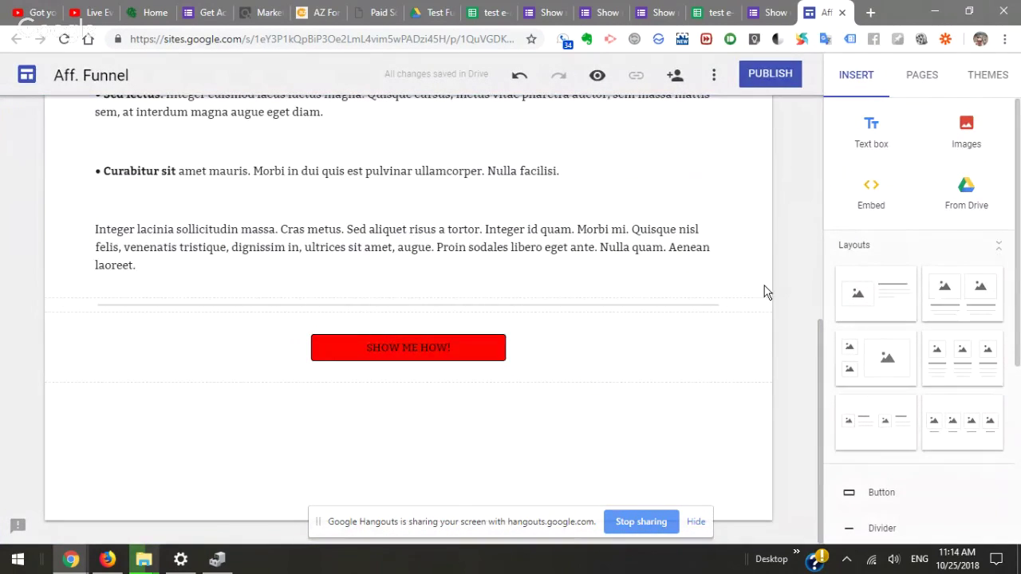
{"action": "type", "text": "te"}
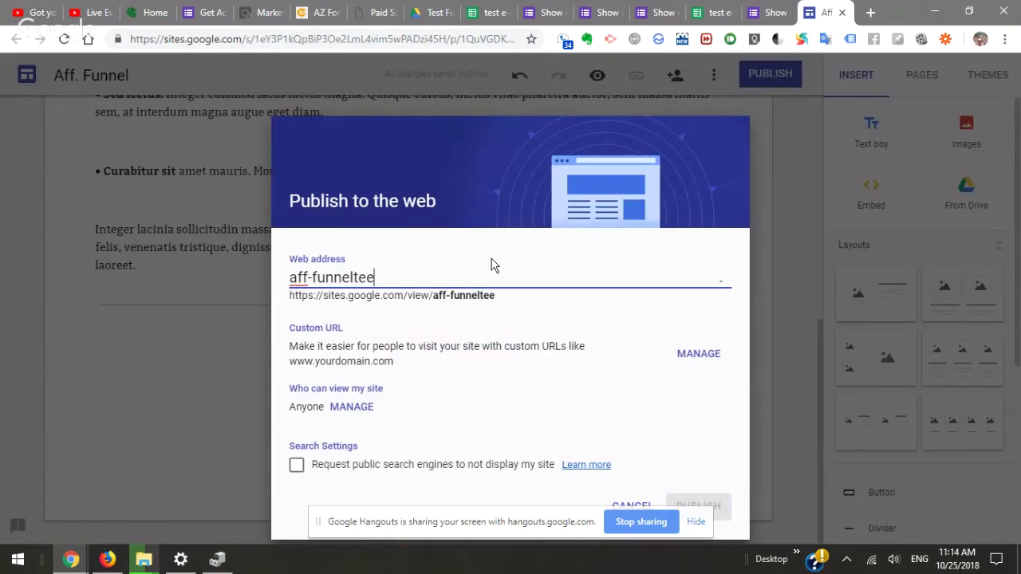
{"action": "type", "text": "e"}
{"action": "key", "text": "BackSpace"}
{"action": "type", "text": "st"}
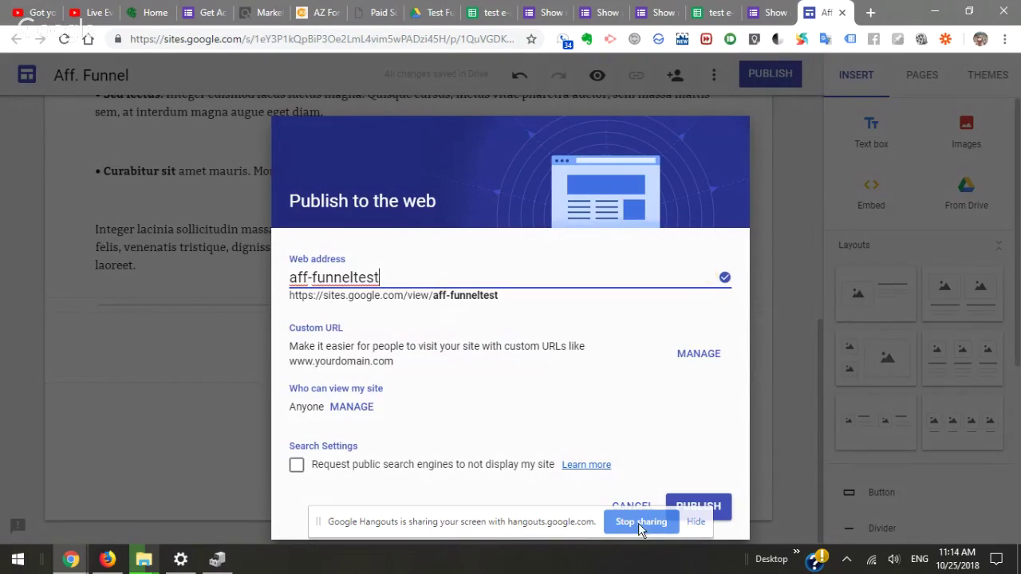
{"action": "left_click", "coordinate": [724, 507]}
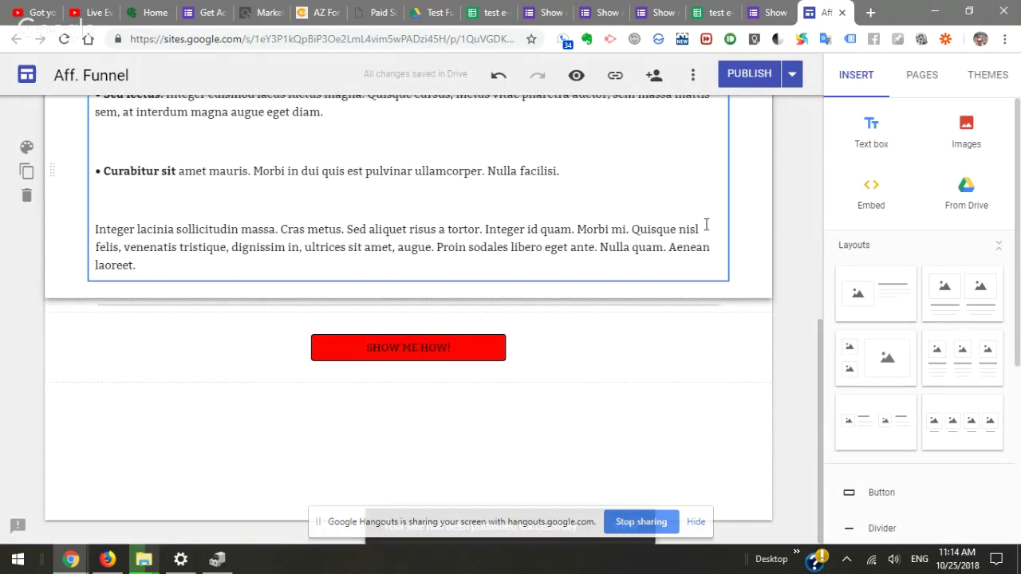
{"action": "scroll", "coordinate": [734, 191], "scroll_direction": "up", "scroll_amount": 3}
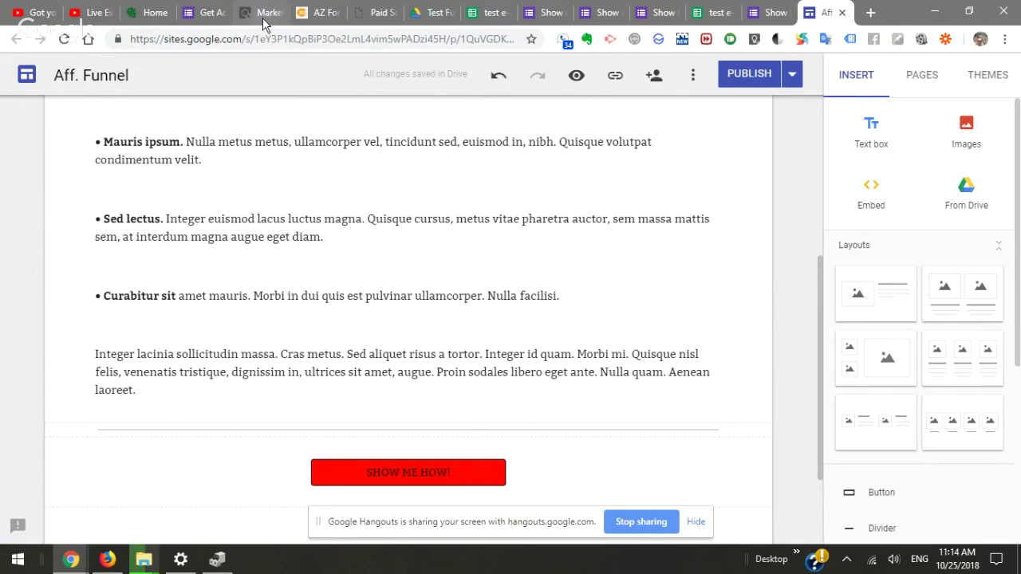
Open the published Aff. Funnel site and look through the page down to its "SHOW ME HOW!" button
{"action": "left_click", "coordinate": [264, 23]}
{"action": "left_click", "coordinate": [830, 13]}
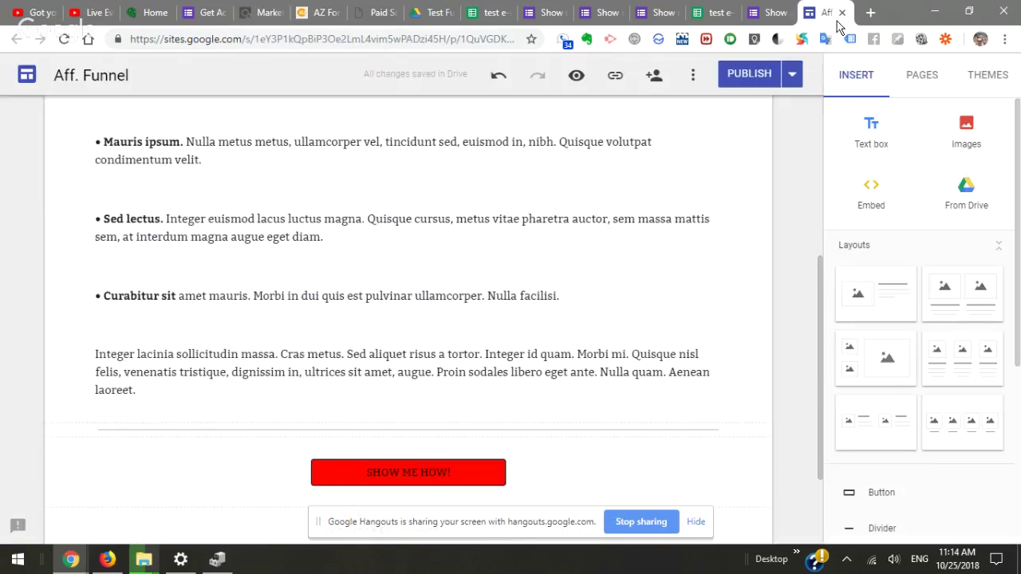
{"action": "left_click", "coordinate": [792, 73]}
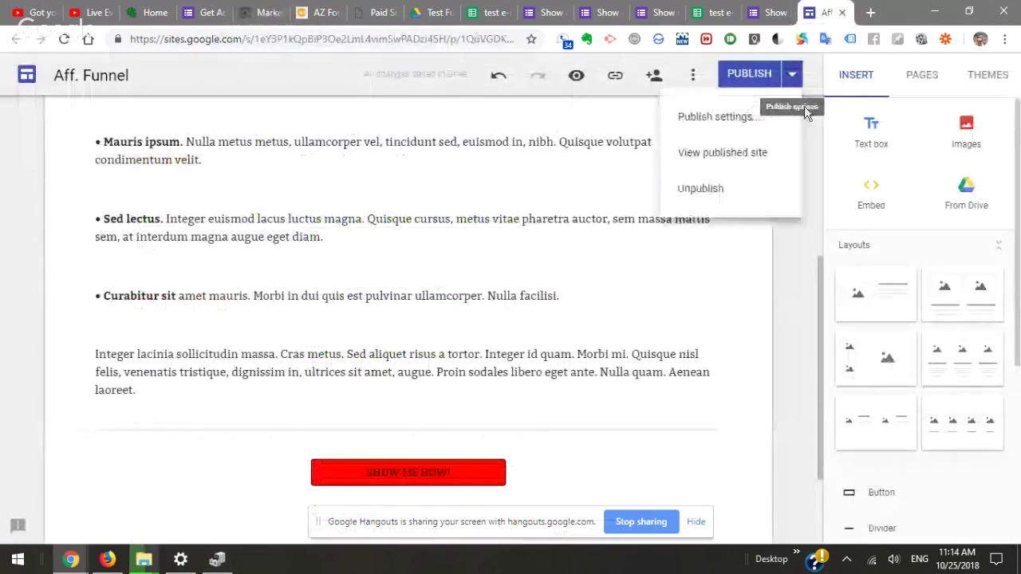
{"action": "left_click", "coordinate": [762, 157]}
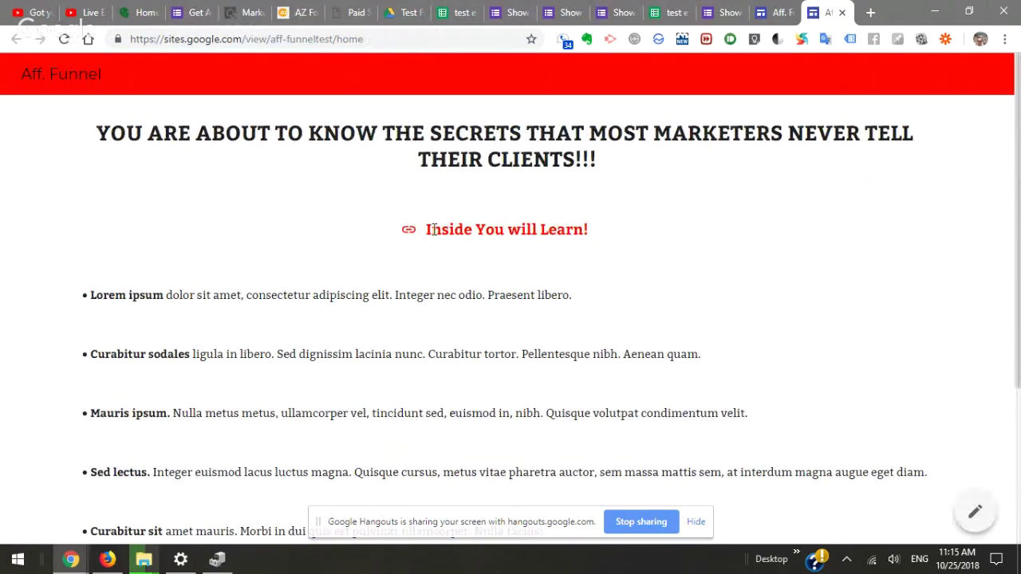
{"action": "scroll", "coordinate": [132, 285], "scroll_direction": "down", "scroll_amount": 3}
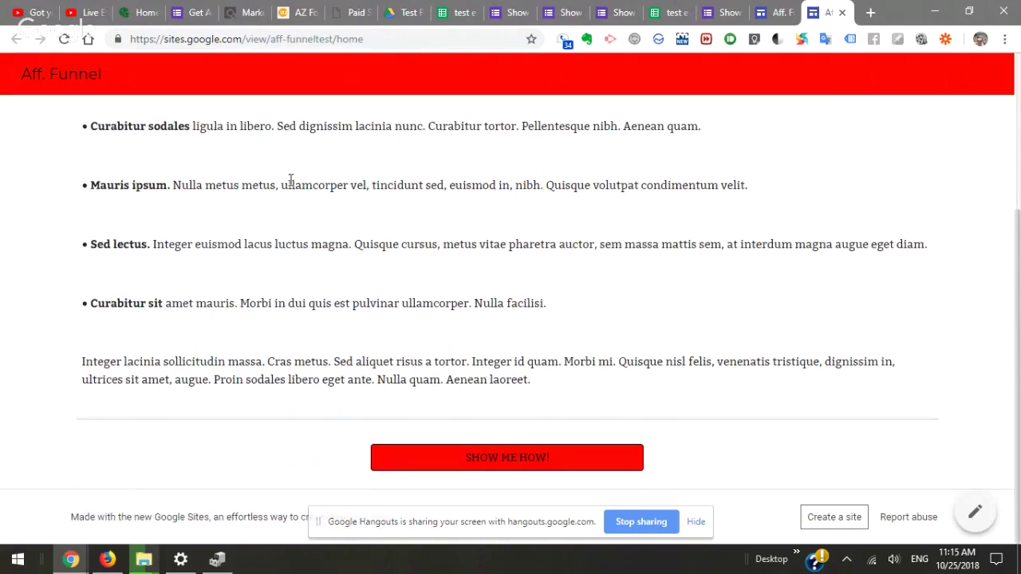
Test the published page's "SHOW ME HOW!" button and check the email and name fields of the form it opens
{"action": "left_click", "coordinate": [548, 464]}
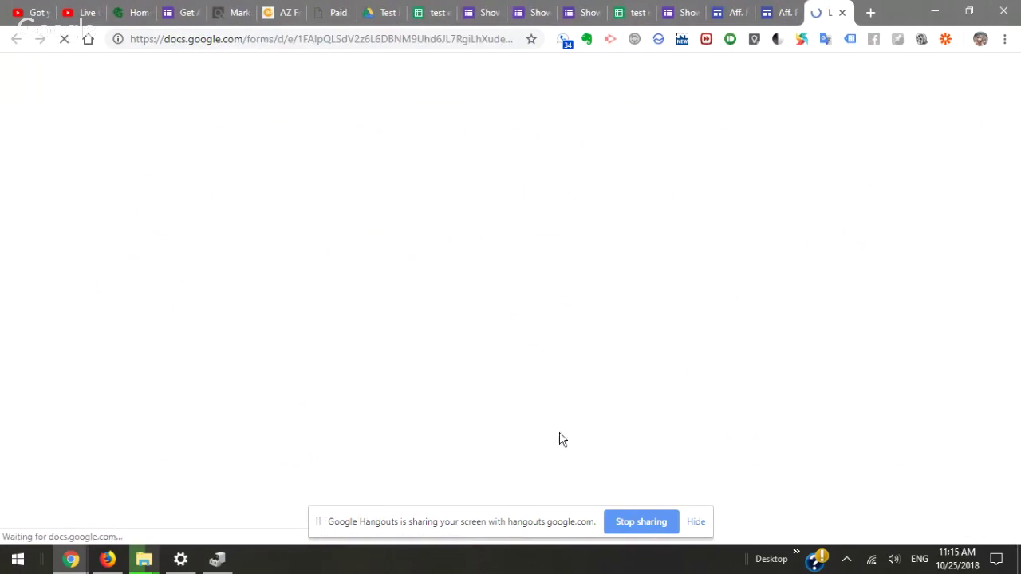
{"action": "scroll", "coordinate": [590, 367], "scroll_direction": "down", "scroll_amount": 2}
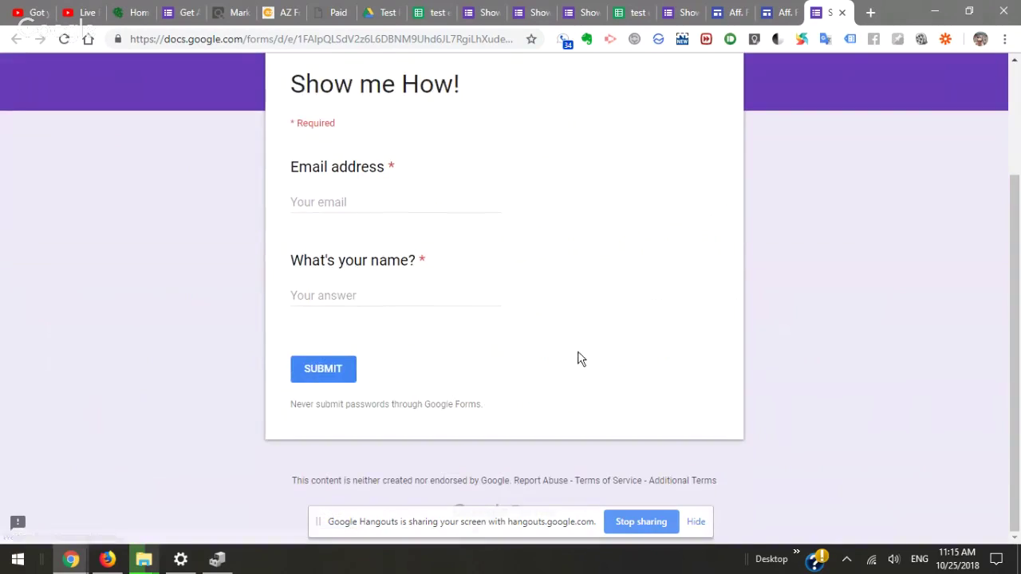
{"action": "left_click", "coordinate": [426, 209]}
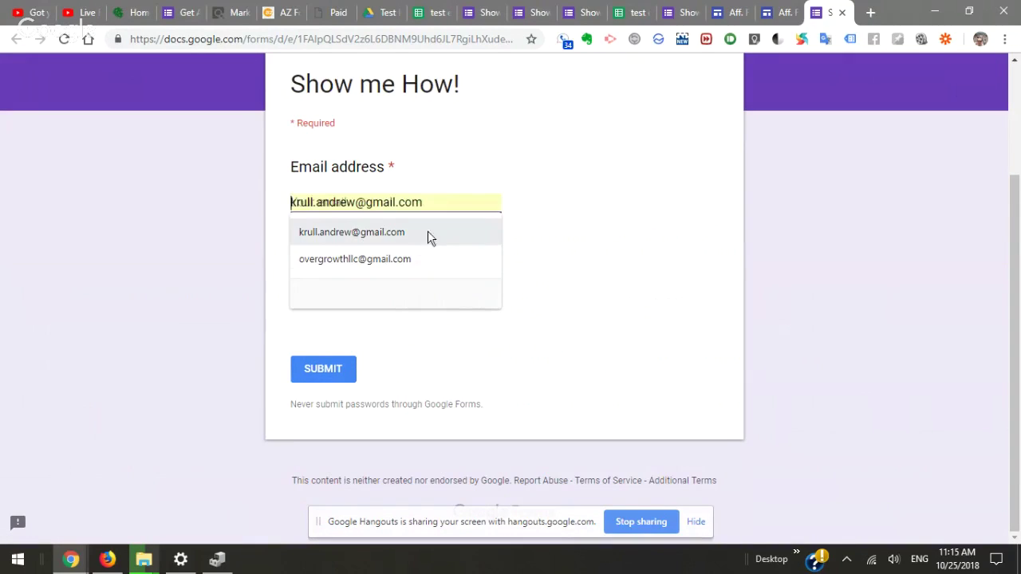
{"action": "left_click", "coordinate": [604, 293]}
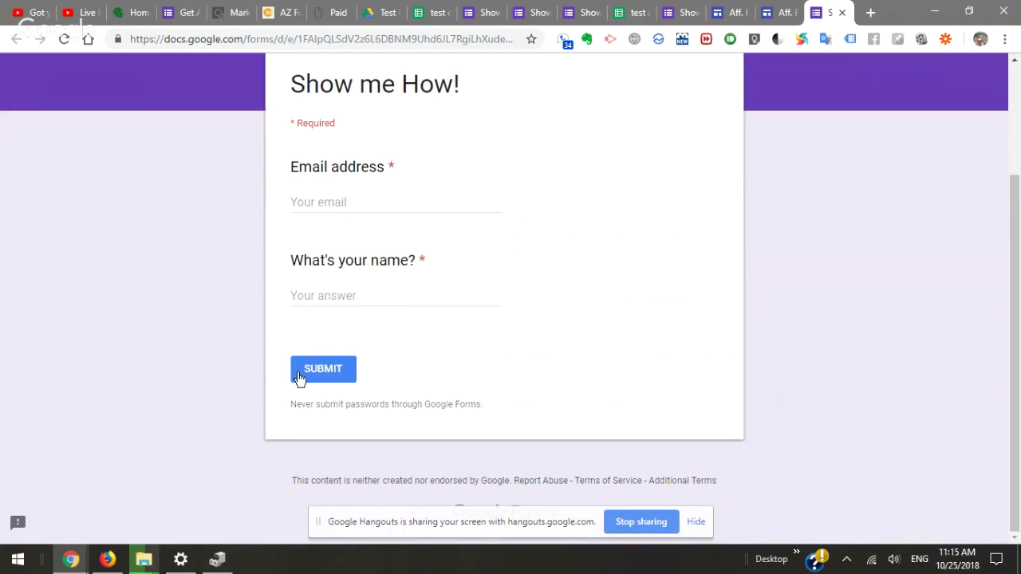
Review the "test e-mail" response sheet, the form's response summary and the published Aff. Funnel page
{"action": "left_click", "coordinate": [637, 17]}
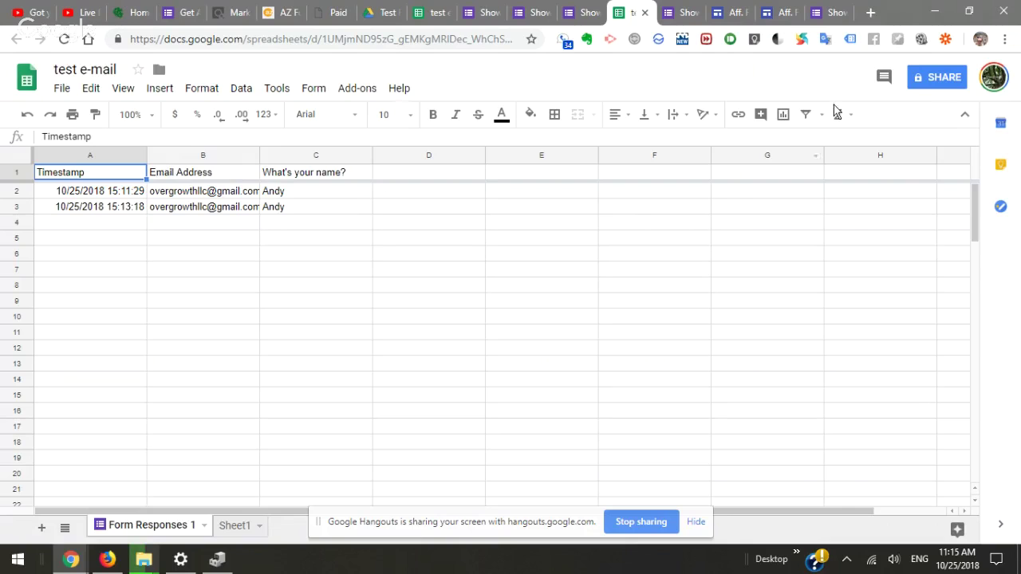
{"action": "left_click", "coordinate": [945, 39]}
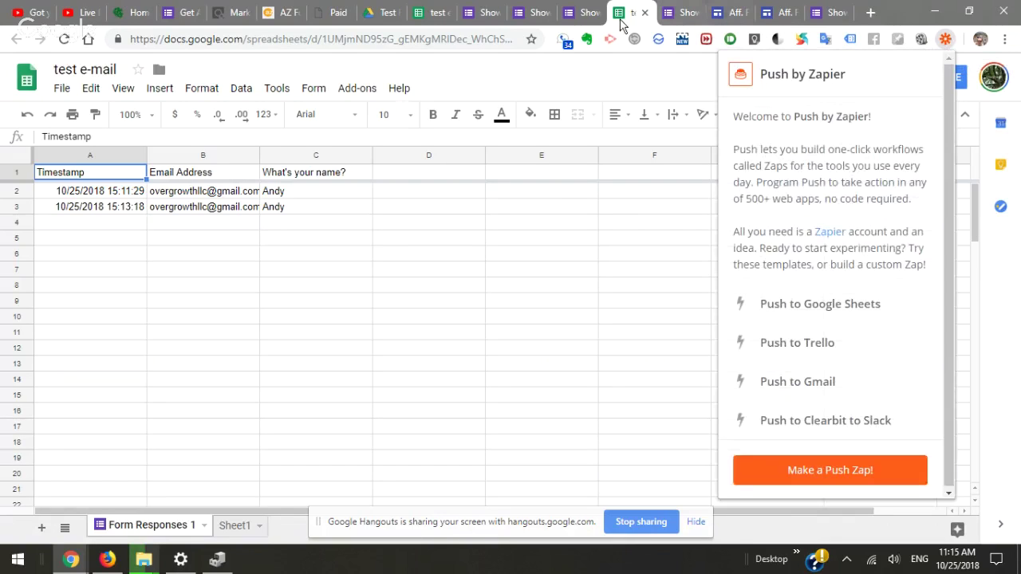
{"action": "left_click", "coordinate": [481, 14]}
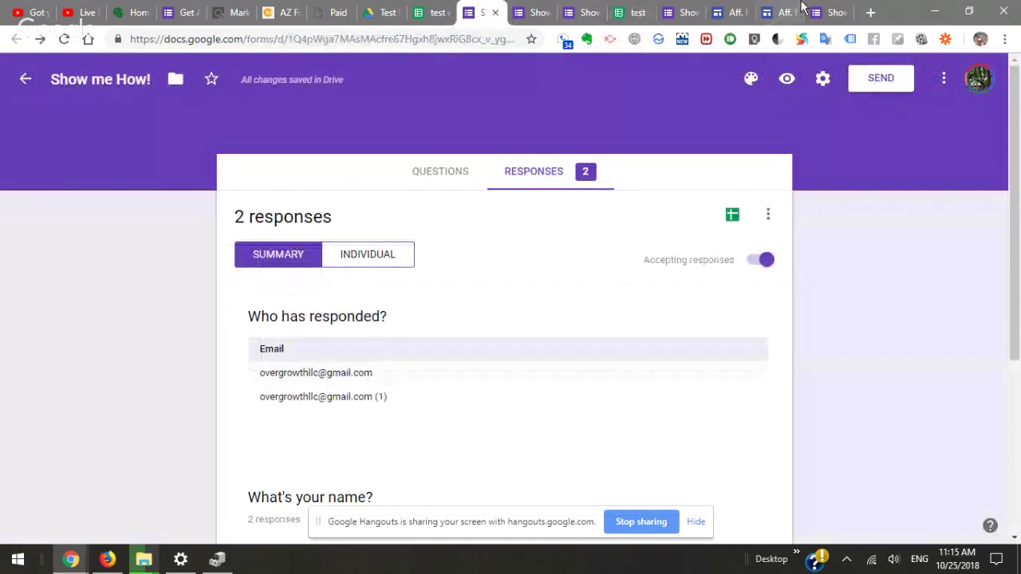
{"action": "left_click", "coordinate": [735, 13]}
{"action": "left_click", "coordinate": [775, 12]}
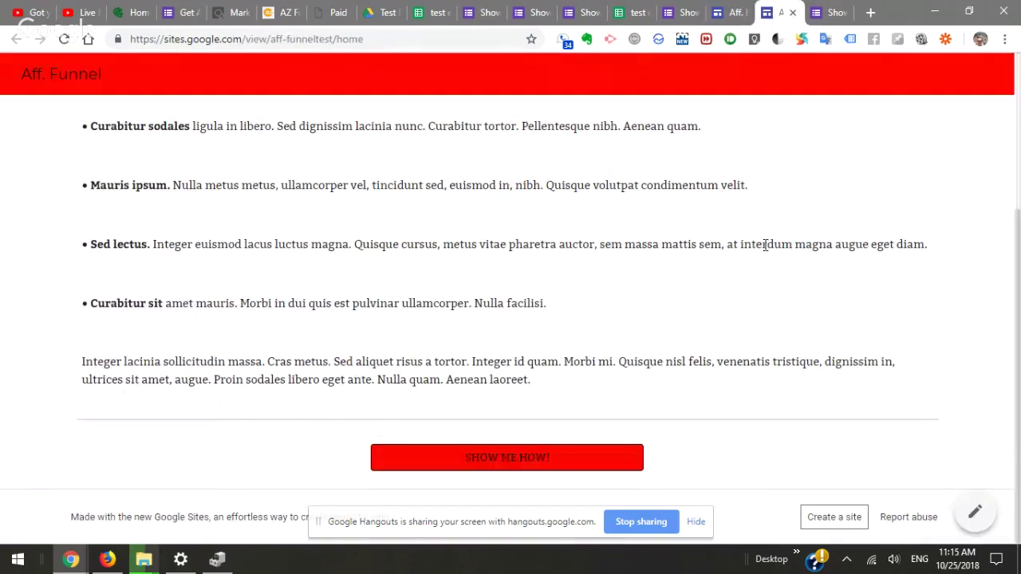
Minimize the browser windows in front and switch to the Google Hangouts broadcast window
{"action": "left_click", "coordinate": [935, 11]}
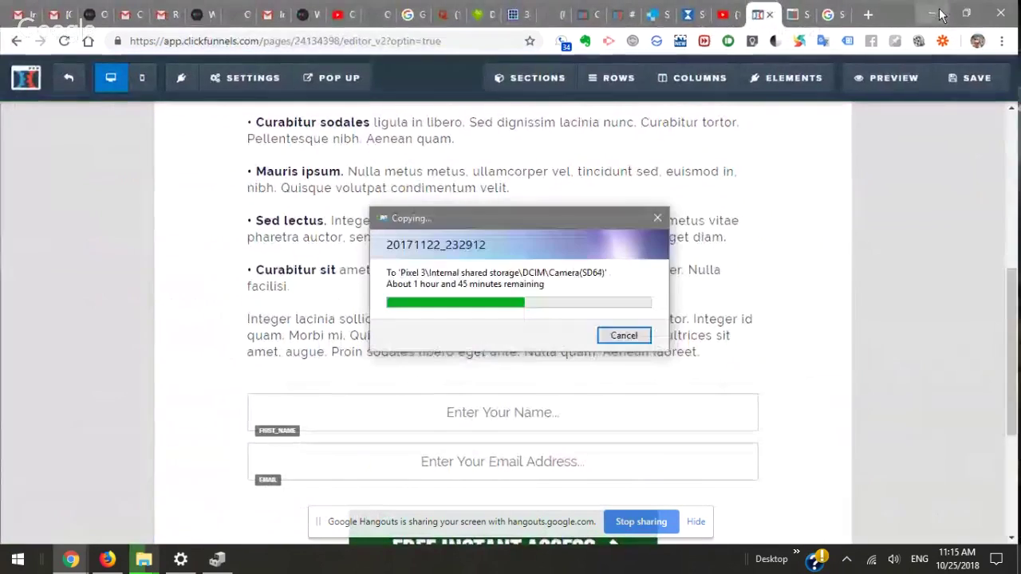
{"action": "left_click", "coordinate": [938, 14]}
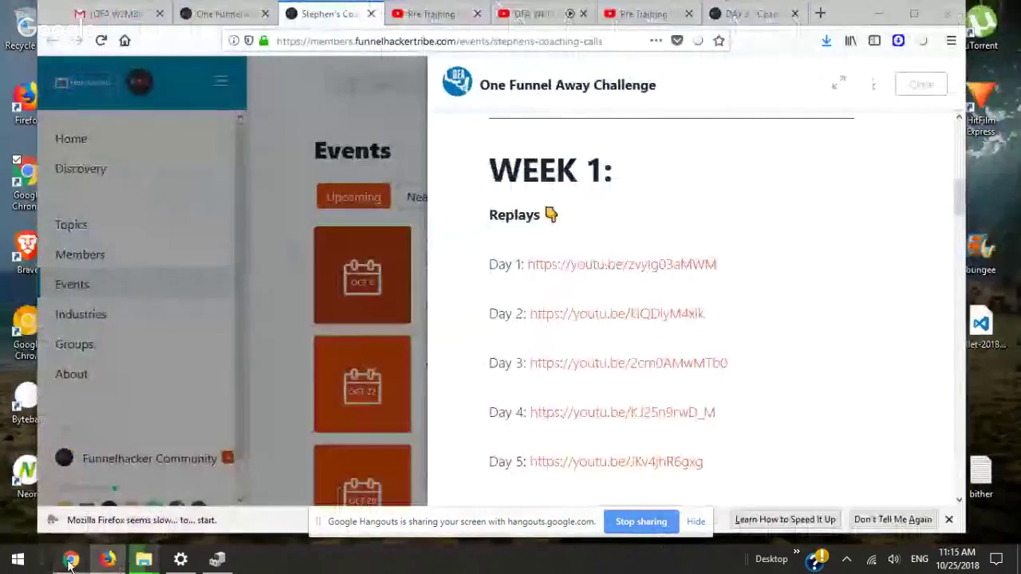
{"action": "left_click", "coordinate": [69, 563]}
{"action": "left_click", "coordinate": [399, 503]}
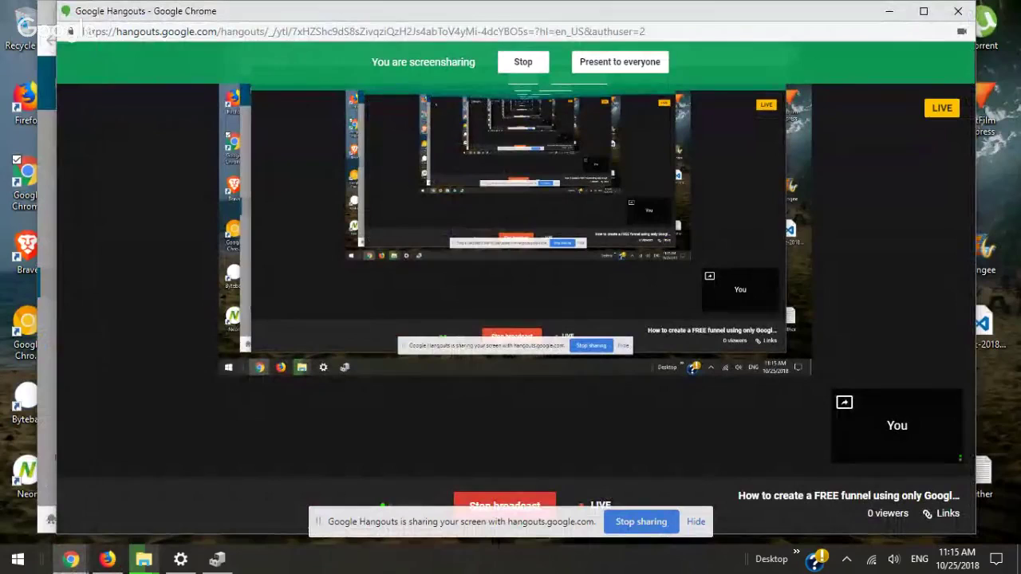
{"action": "mouse_move", "coordinate": [121, 140]}
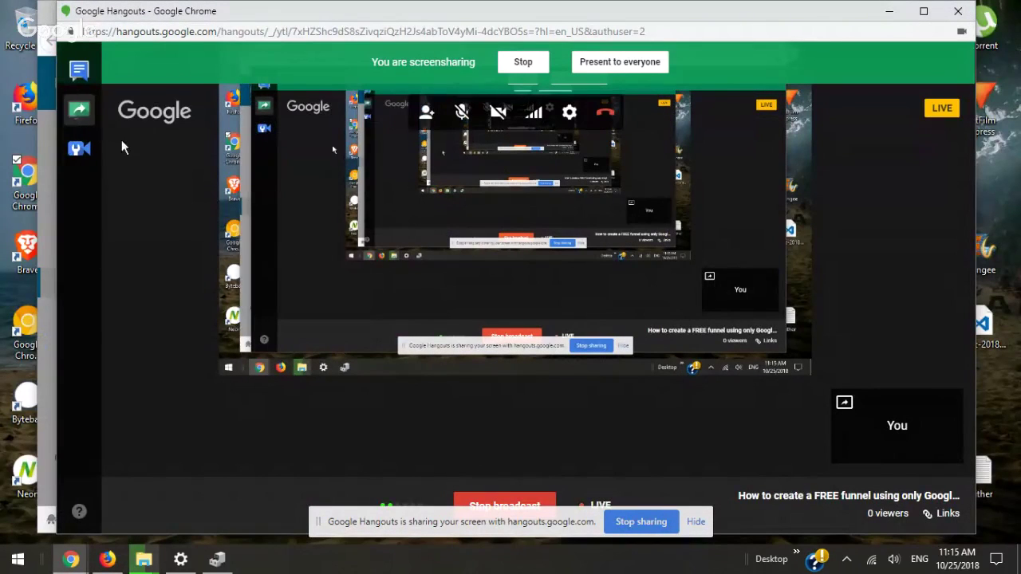